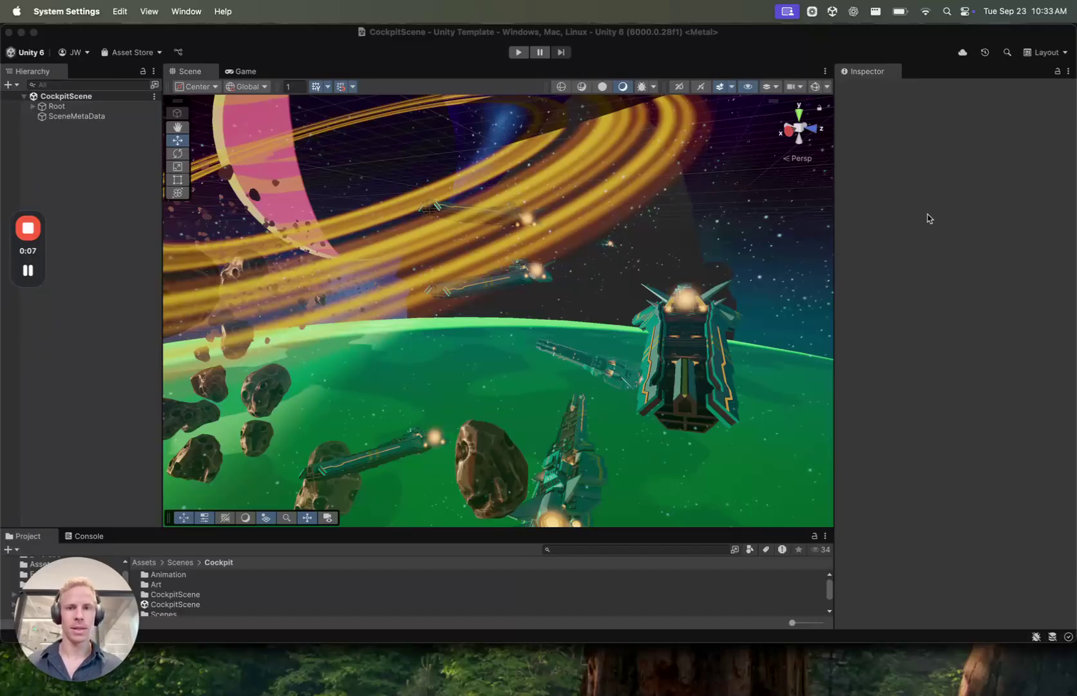
# Bring the Unity editor to the front and open the Coplay menu's command list
pyautogui.click(722, 34)
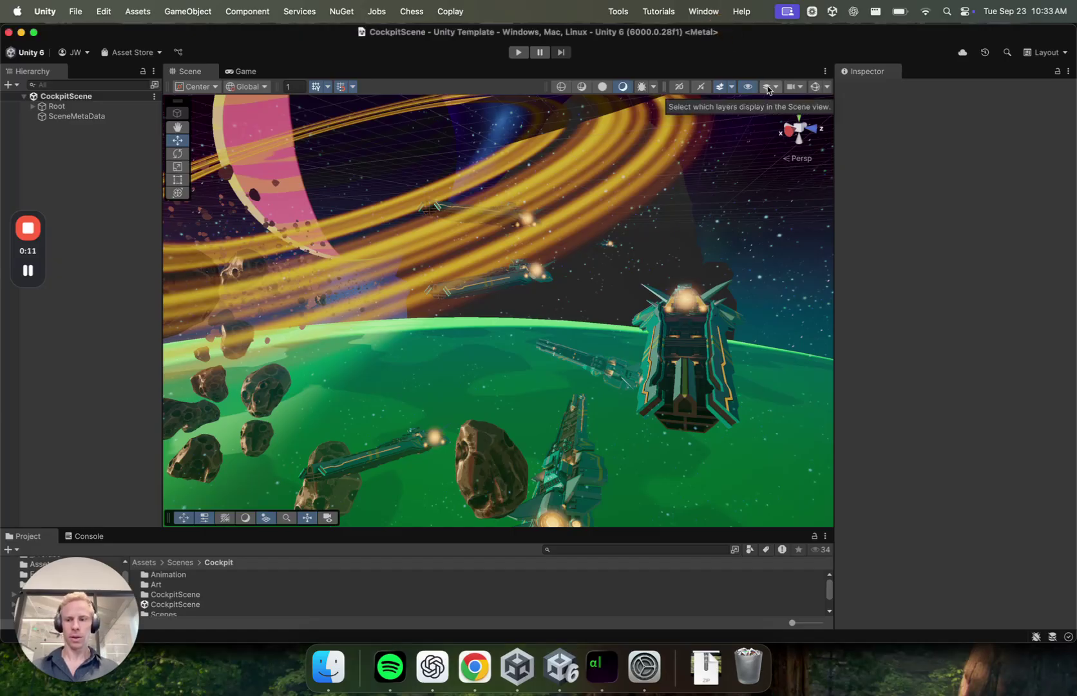
pyautogui.click(449, 12)
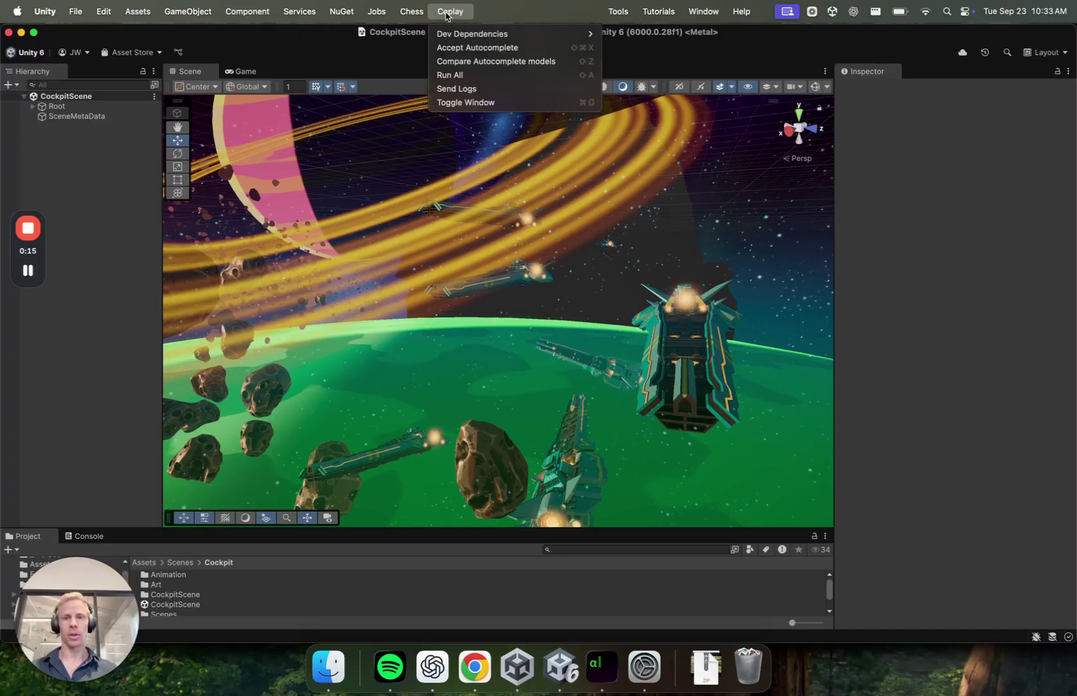
pyautogui.click(454, 13)
pyautogui.click(457, 16)
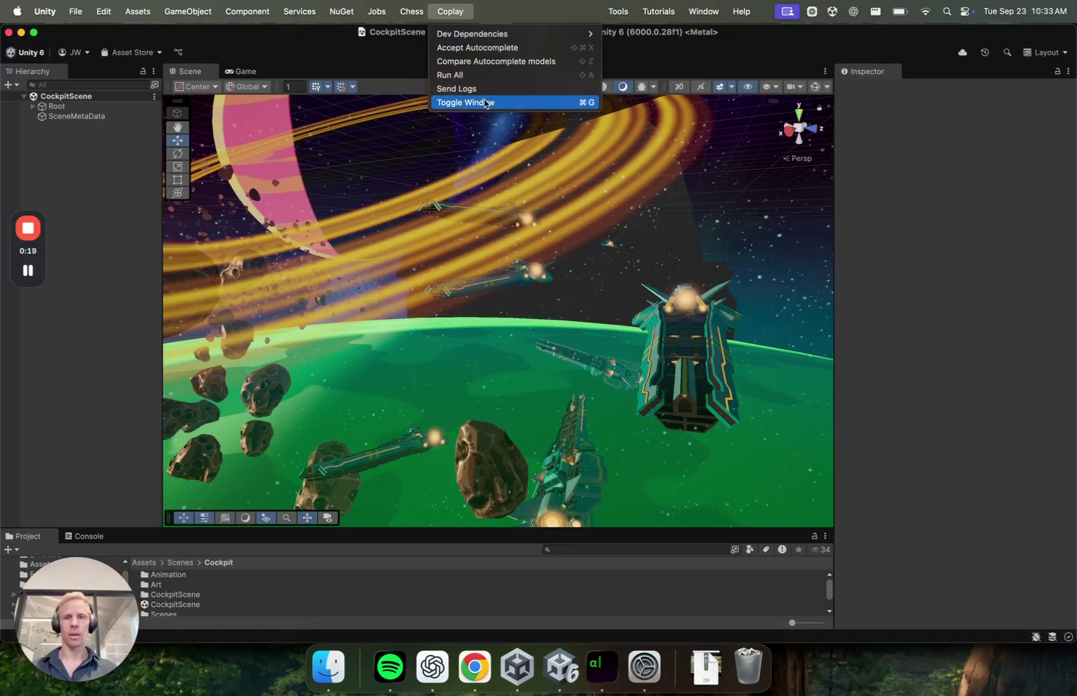
# Open the Coplay chat window, dock it beside the Inspector tab, and widen the panel
pyautogui.click(544, 109)
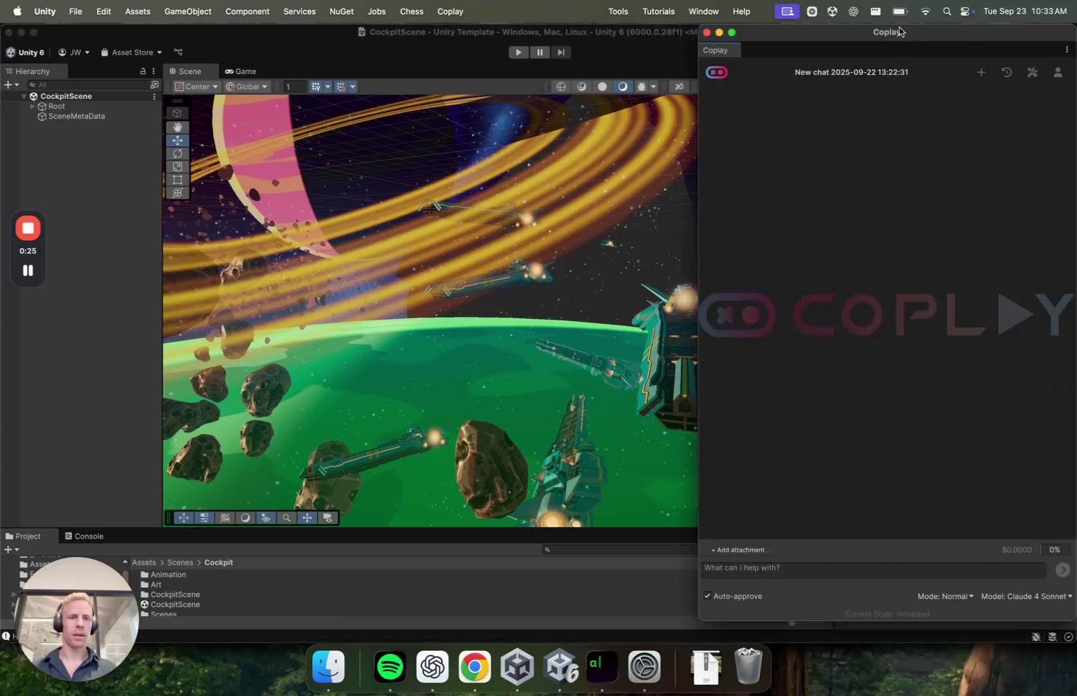
pyautogui.click(899, 34)
pyautogui.moveTo(898, 34); pyautogui.dragTo(799, 88)
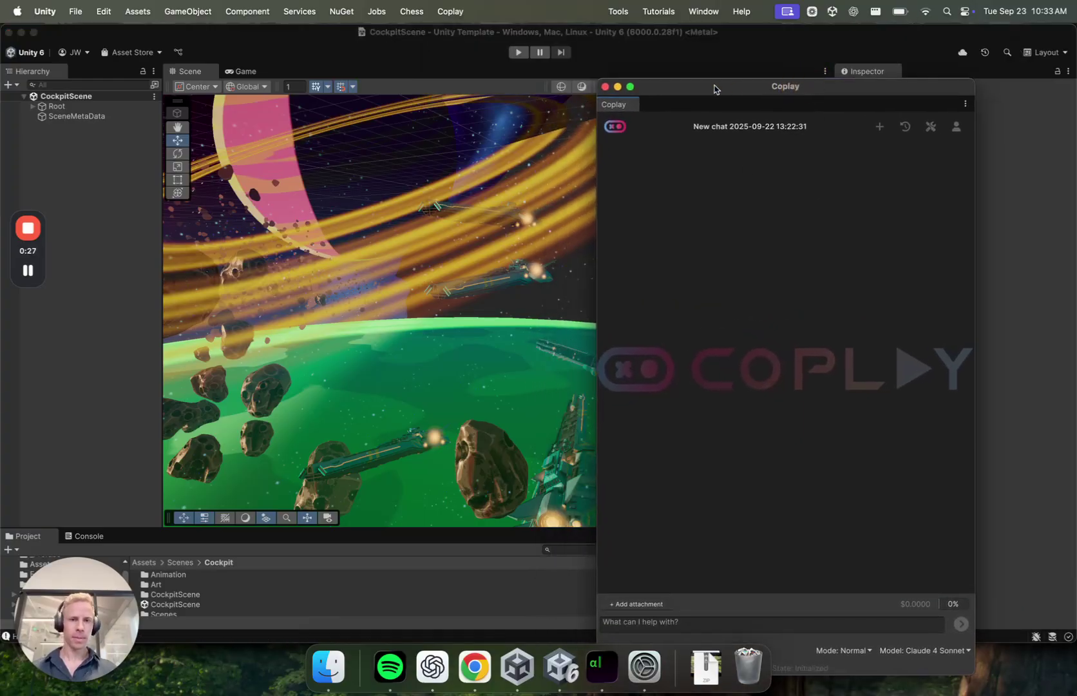
pyautogui.moveTo(711, 89); pyautogui.dragTo(755, 95)
pyautogui.moveTo(670, 115); pyautogui.dragTo(944, 72)
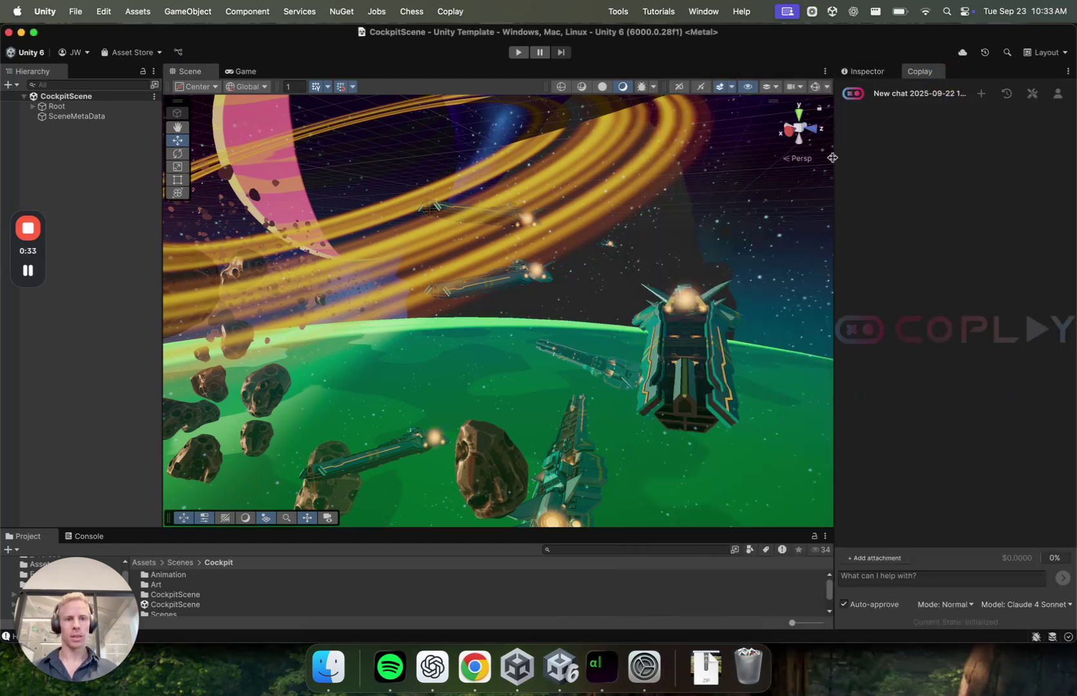
pyautogui.moveTo(835, 157); pyautogui.dragTo(746, 159)
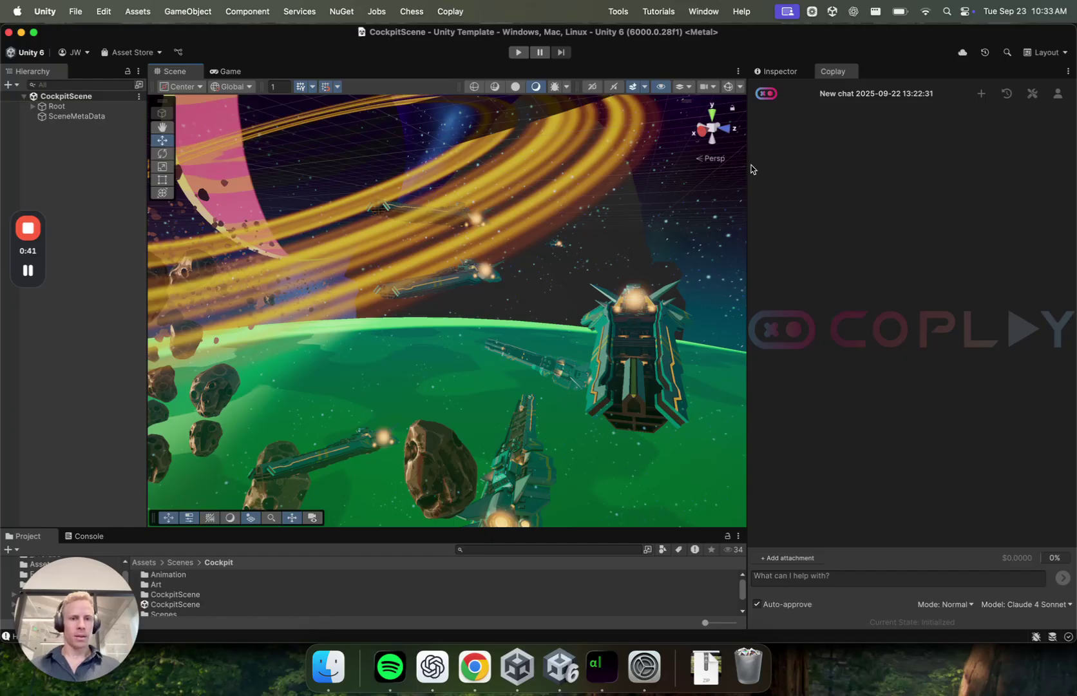
pyautogui.moveTo(748, 164); pyautogui.dragTo(722, 168)
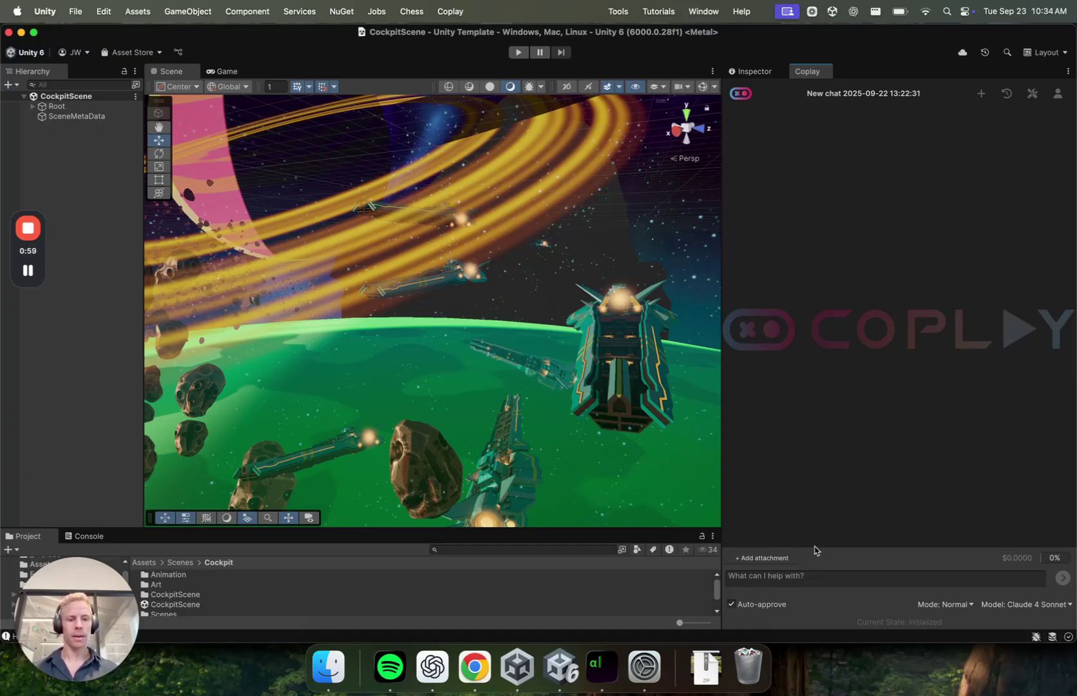
# Ask Coplay "What can you do?" in the chat
pyautogui.click(797, 575)
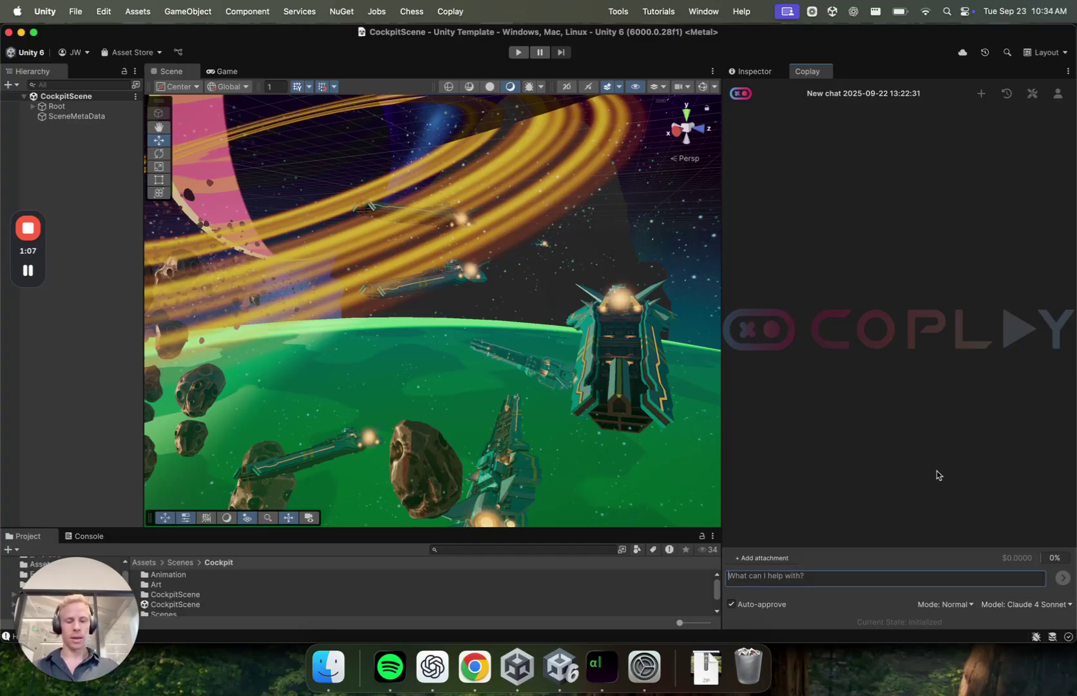
pyautogui.write('What can you do')
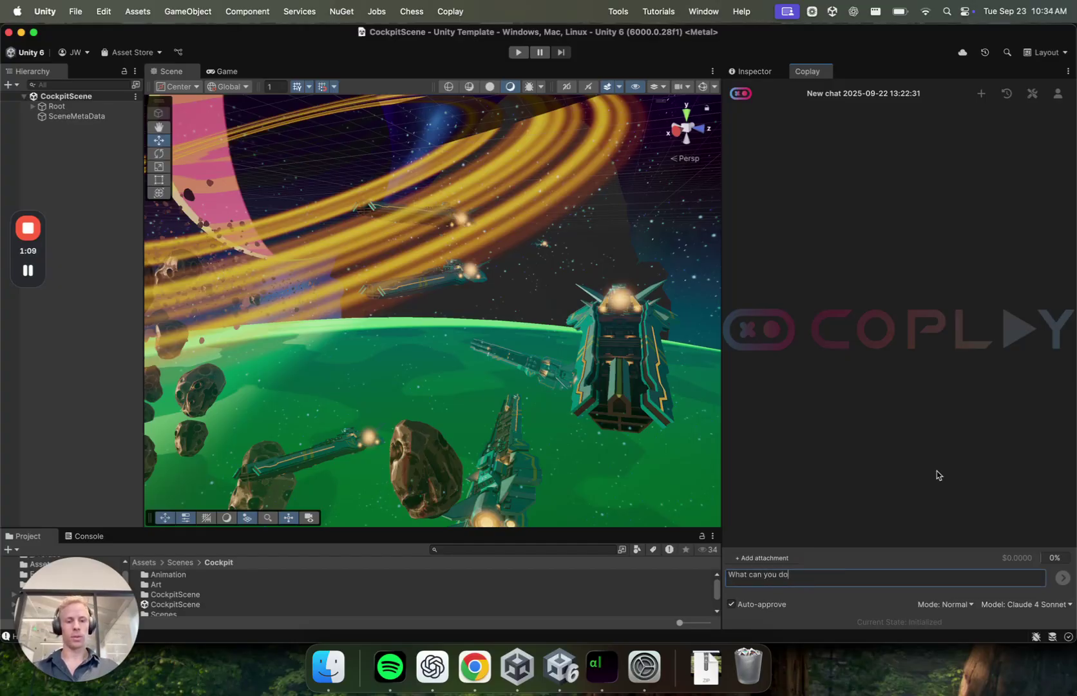
pyautogui.write('?')
pyautogui.press('Return')
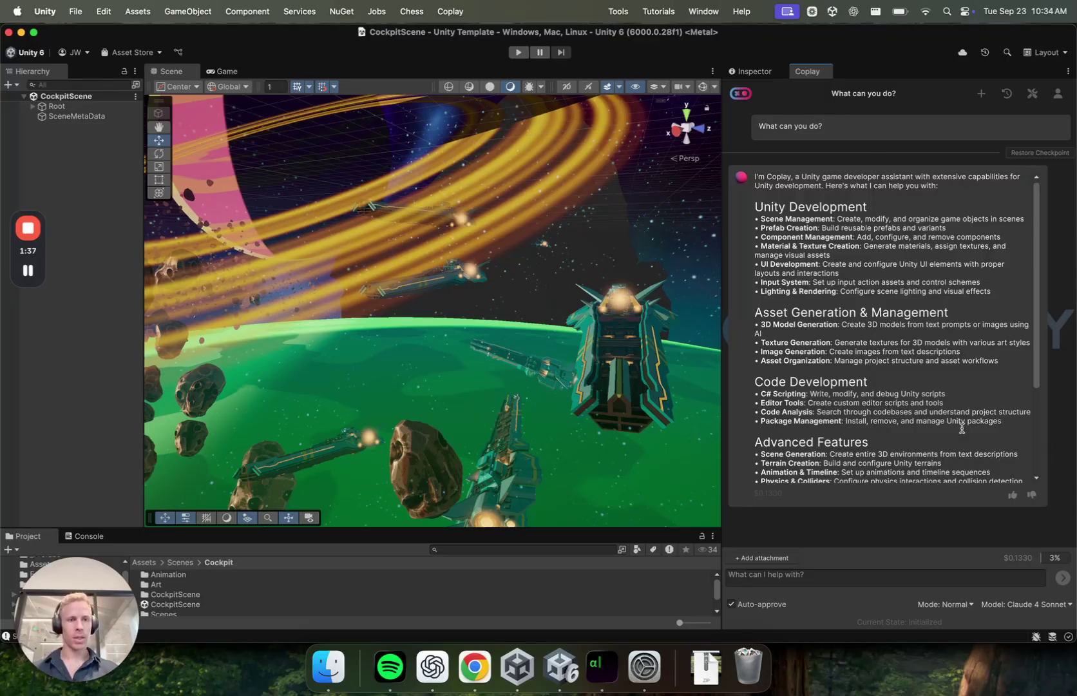
# Start a new, empty Coplay chat with context usage reset to 0%
pyautogui.click(979, 97)
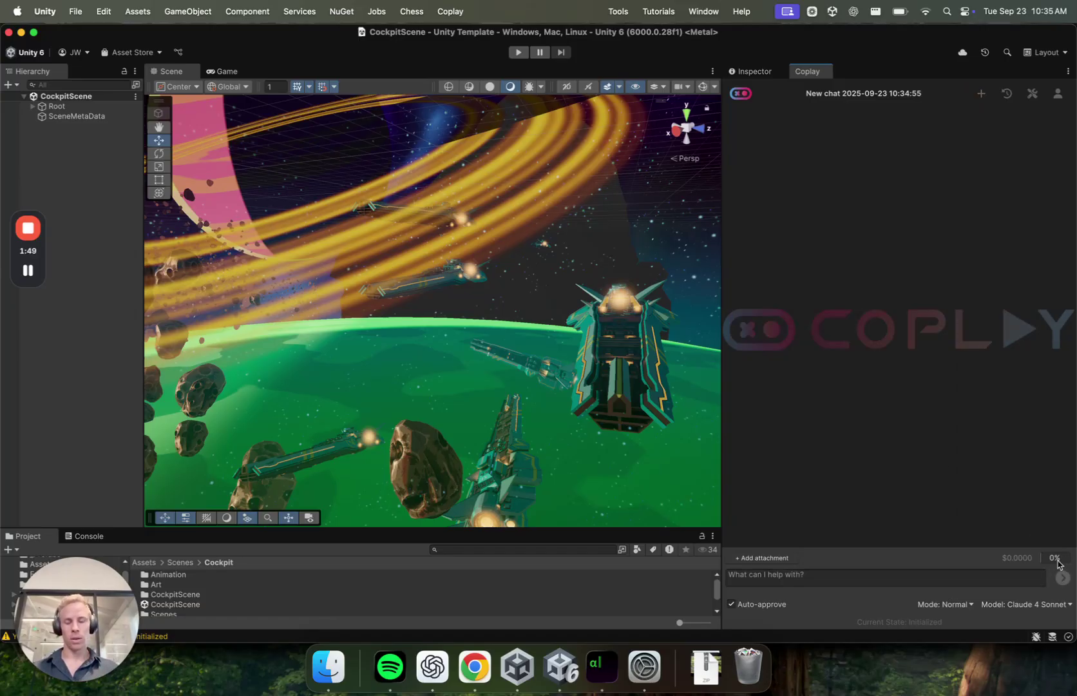
pyautogui.moveTo(1059, 564)
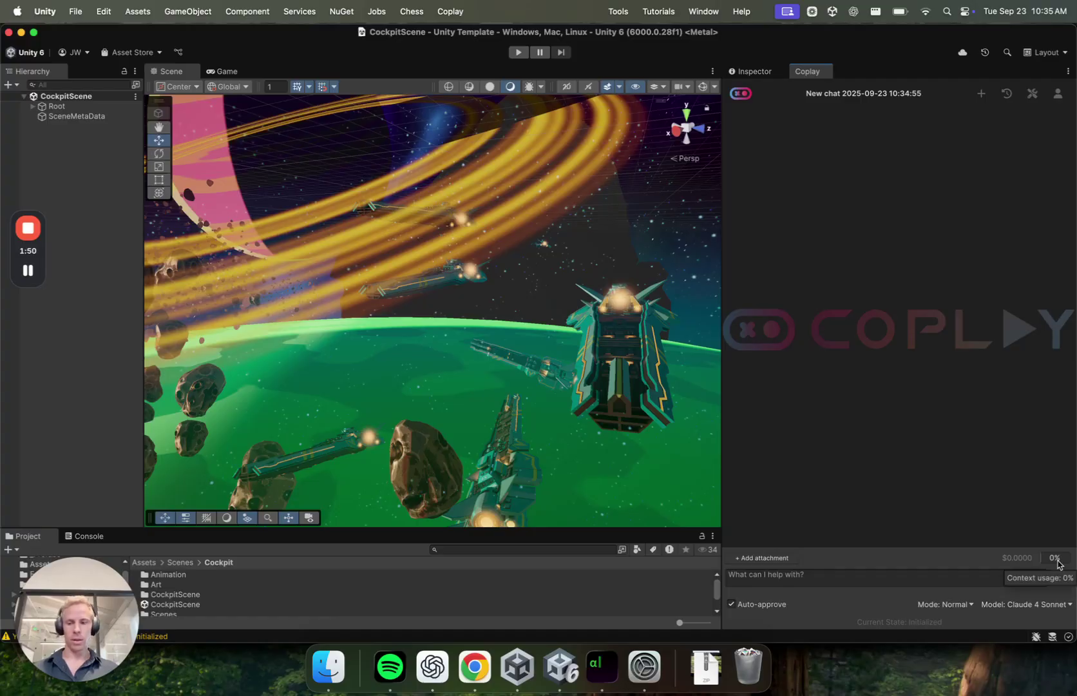
# Open the Coplay chat history and browse the past conversations
pyautogui.click(1009, 98)
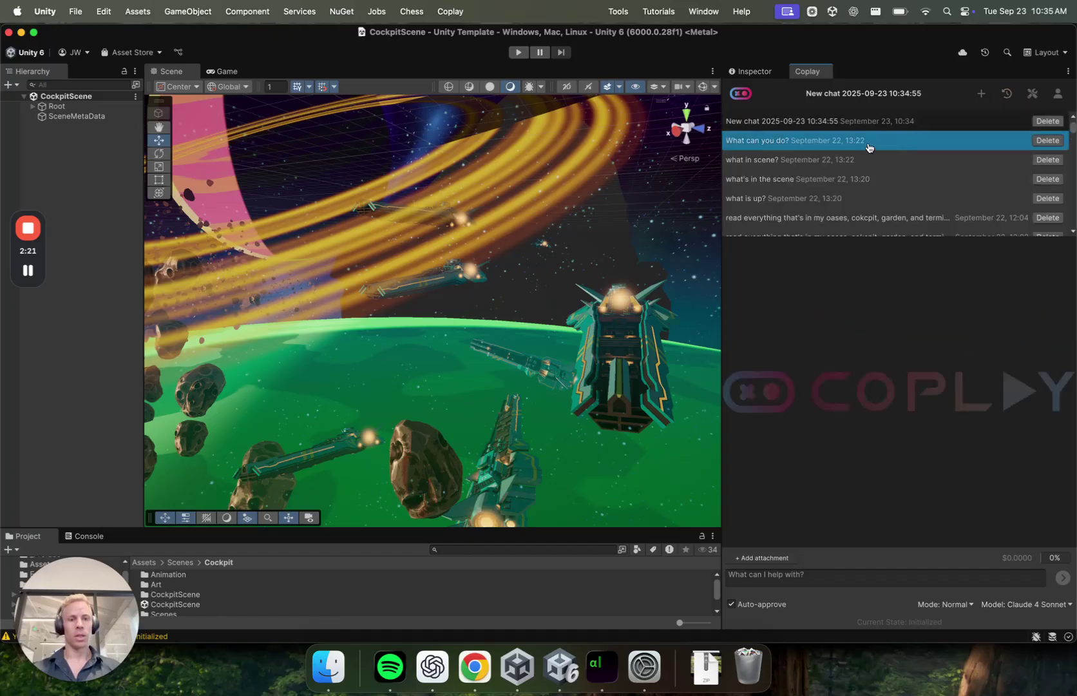
pyautogui.scroll(-8, 869, 148)
pyautogui.scroll(4, 868, 147)
pyautogui.scroll(4, 868, 147)
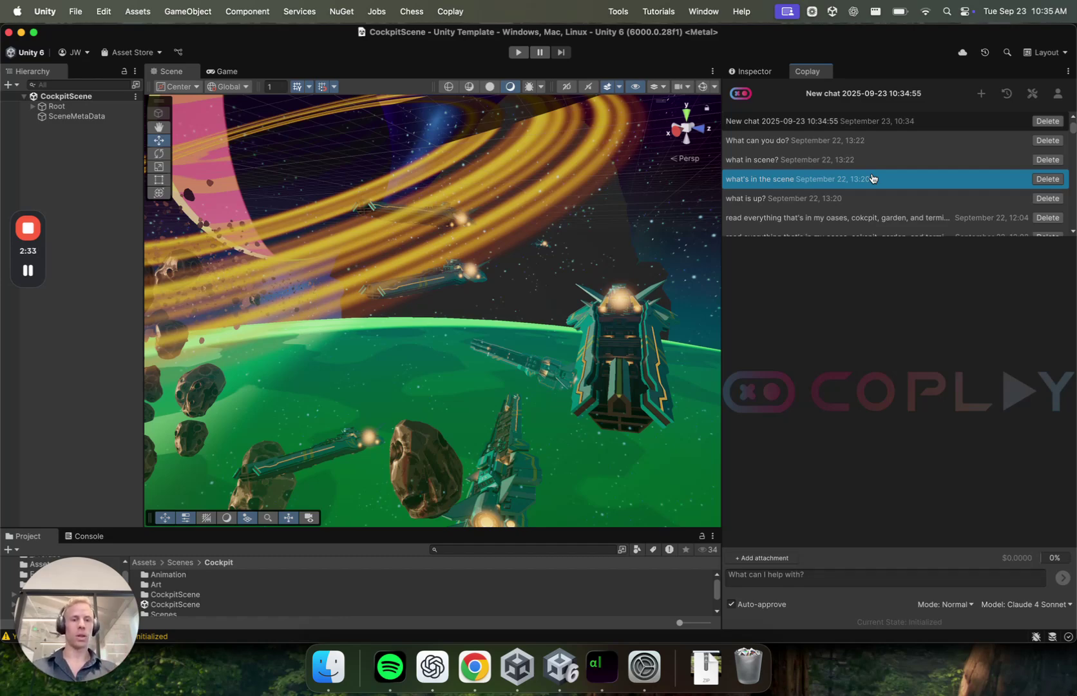
# Load the 'read everything in my oases…' chat and scroll through its scene analysis
pyautogui.click(854, 217)
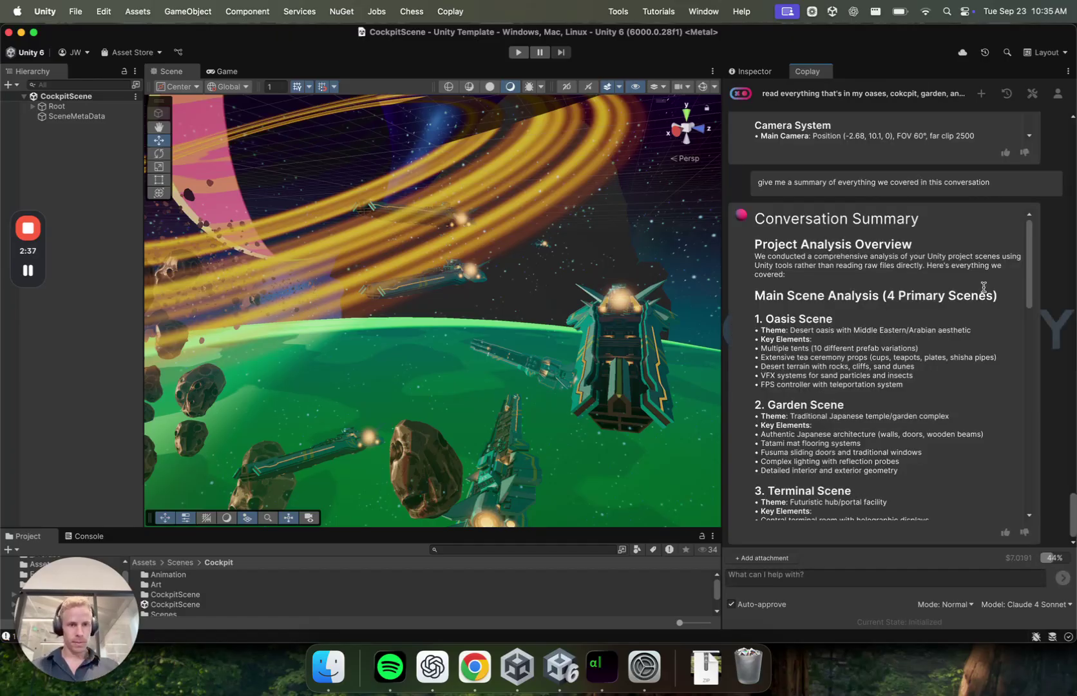
pyautogui.scroll(10, 1057, 192)
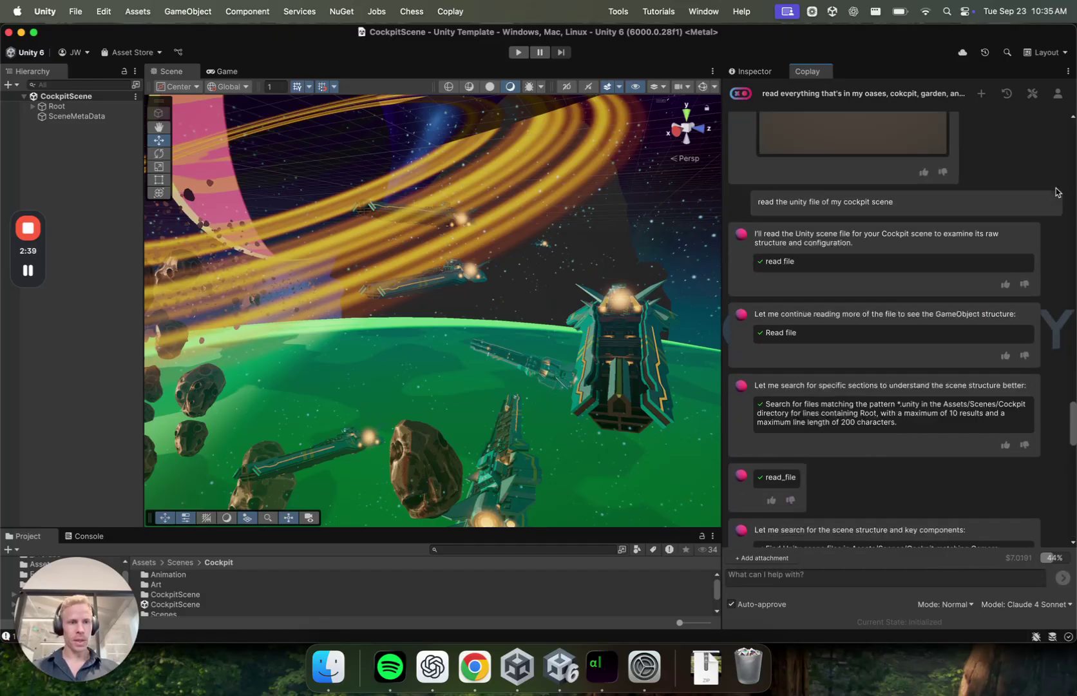
pyautogui.scroll(15, 1056, 192)
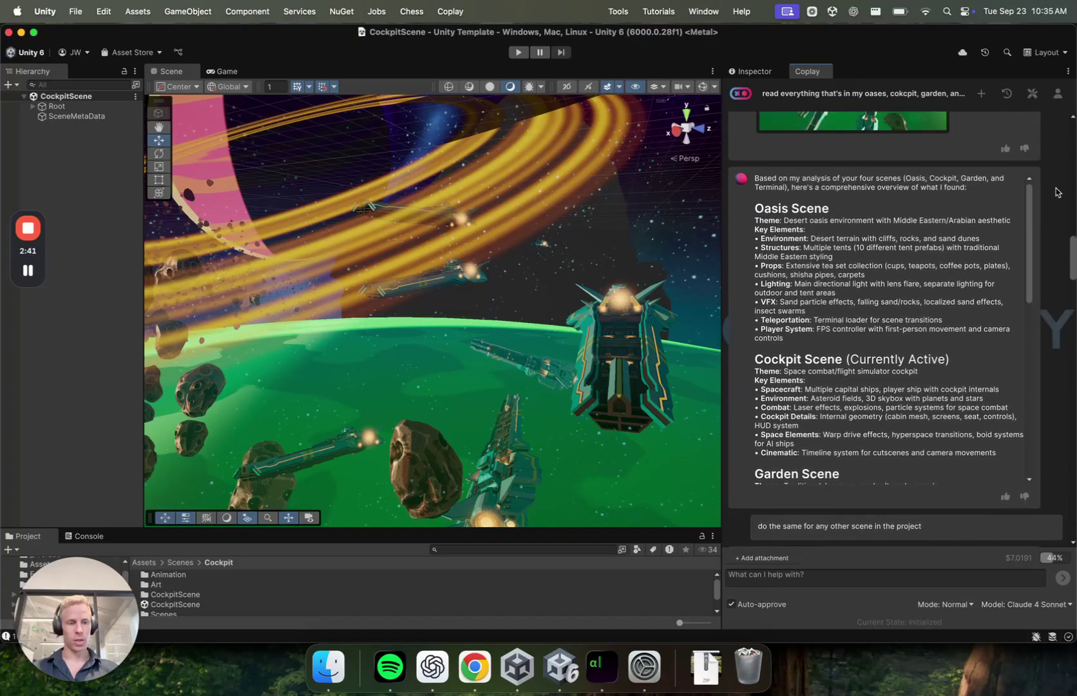
pyautogui.scroll(8, 1056, 192)
pyautogui.scroll(-8, 1056, 192)
pyautogui.scroll(2, 1057, 192)
pyautogui.scroll(-20, 1056, 192)
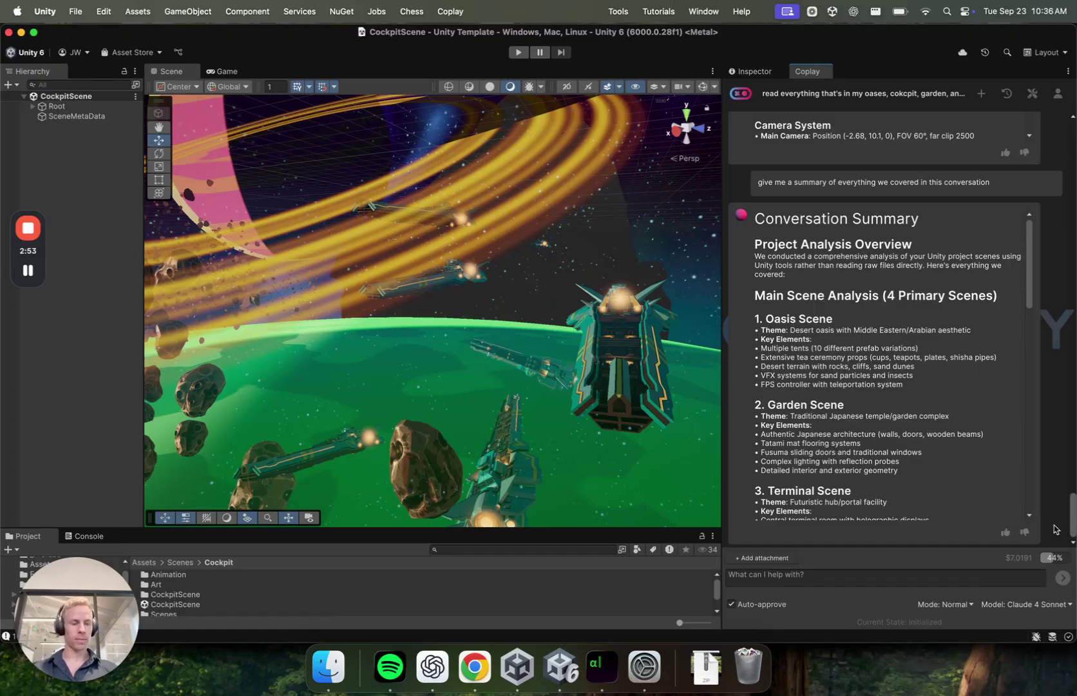
pyautogui.scroll(5, 1058, 445)
pyautogui.scroll(20, 1057, 446)
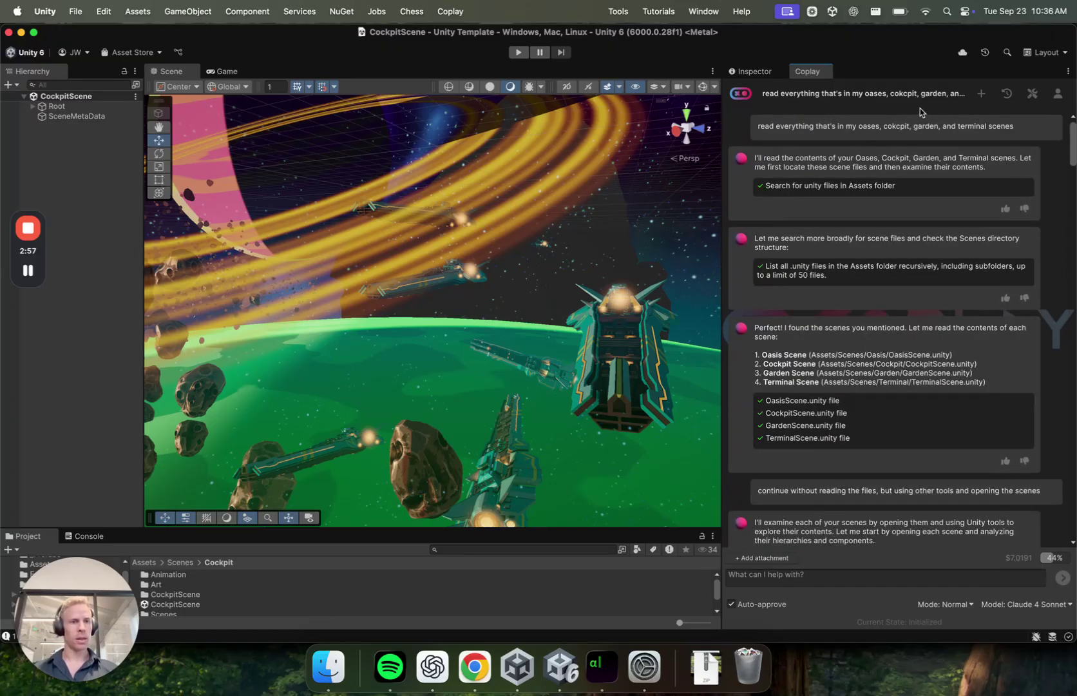
# Start another new chat and show Coplay's settings page
pyautogui.click(981, 98)
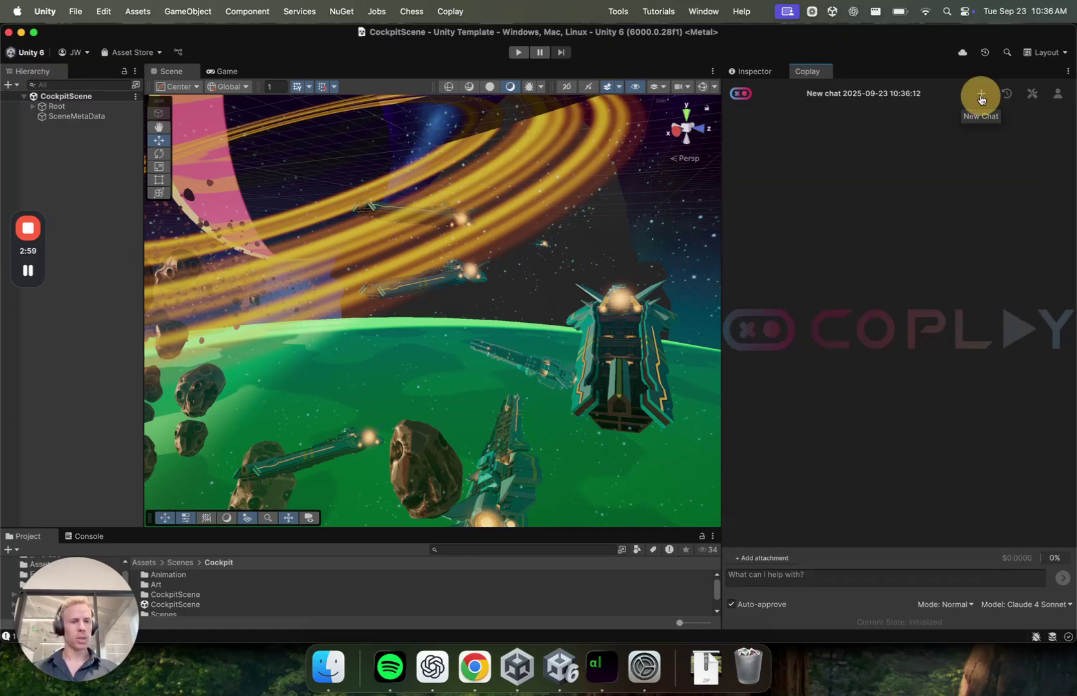
pyautogui.click(1033, 97)
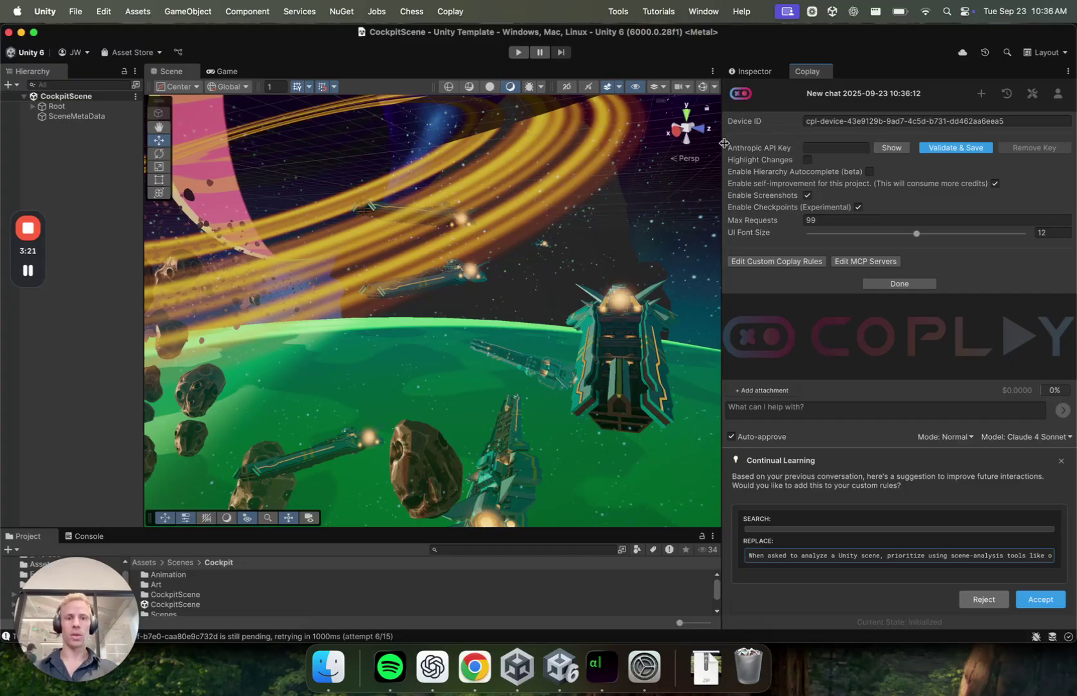
# Turn on Highlight Changes and expand Root and Lighting in the Cockpit hierarchy
pyautogui.click(807, 160)
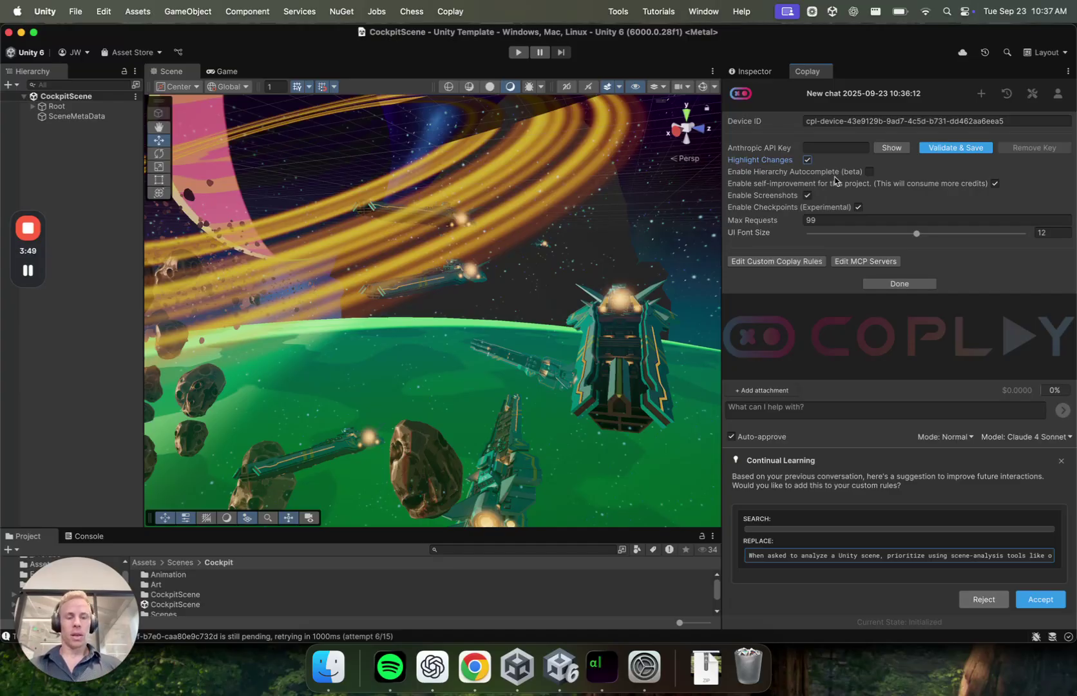
pyautogui.moveTo(813, 173)
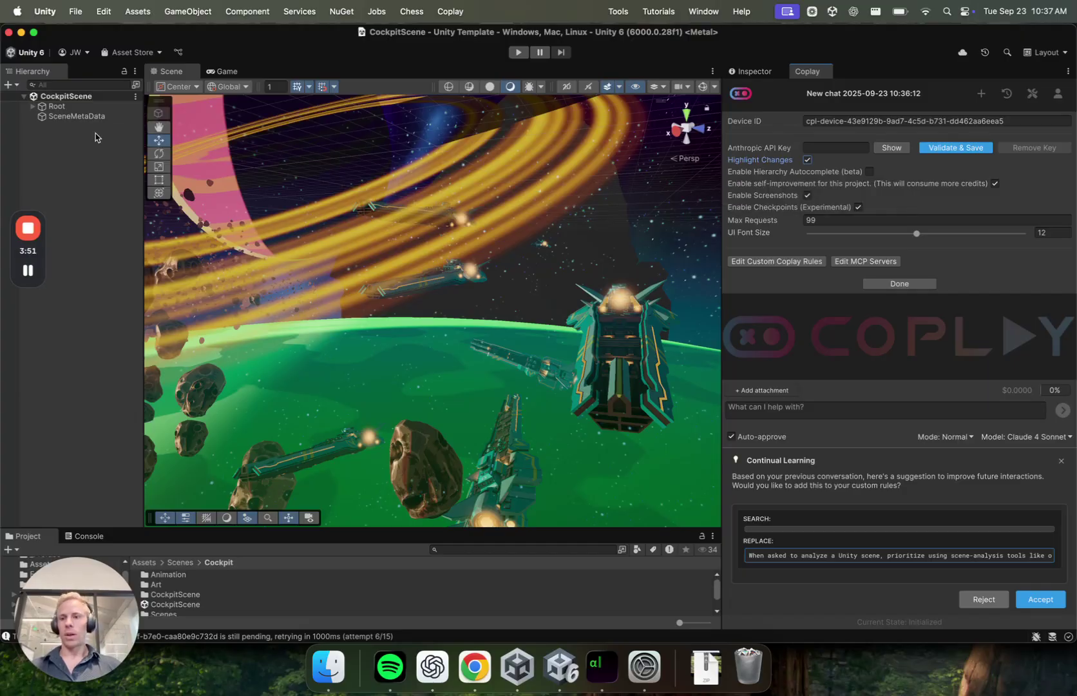
pyautogui.click(32, 107)
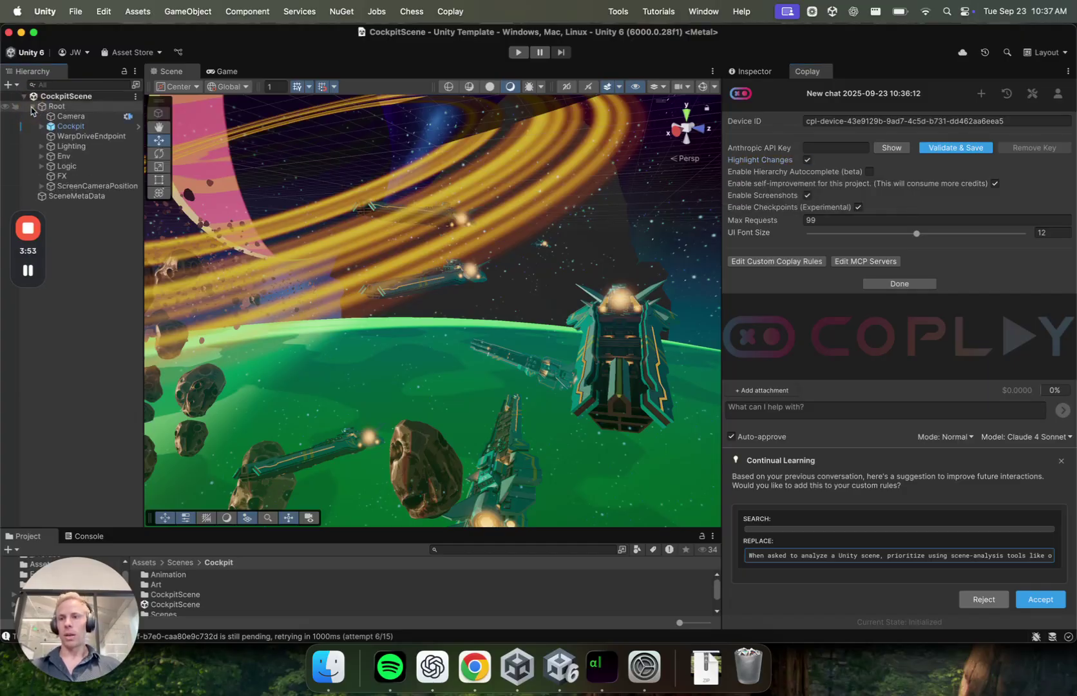
pyautogui.click(42, 147)
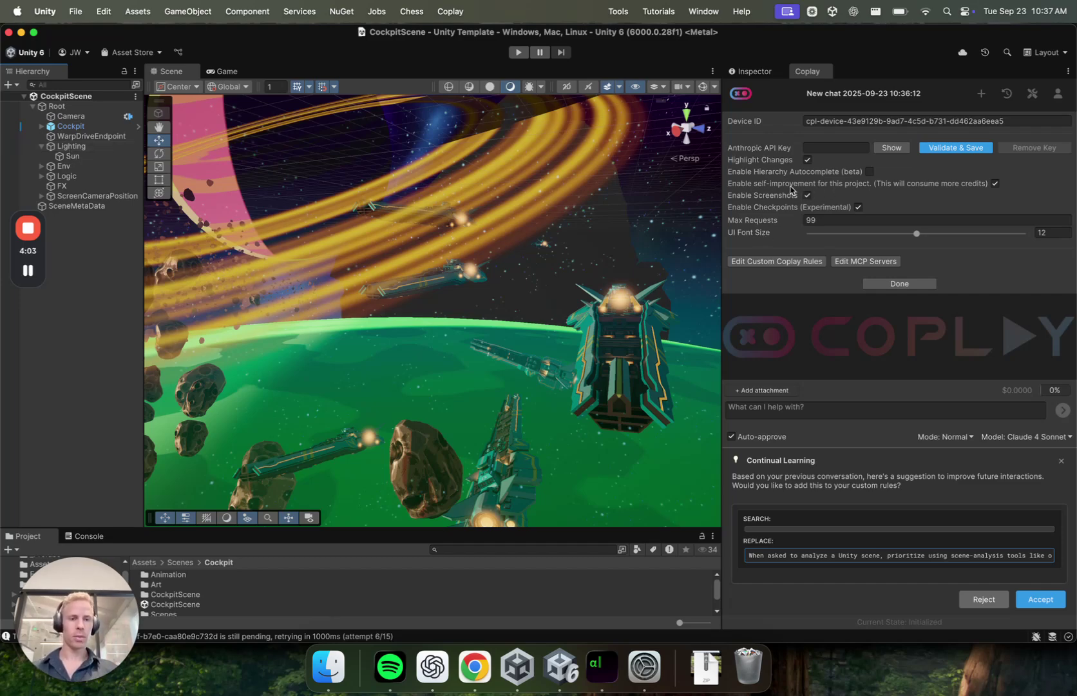
pyautogui.moveTo(842, 187)
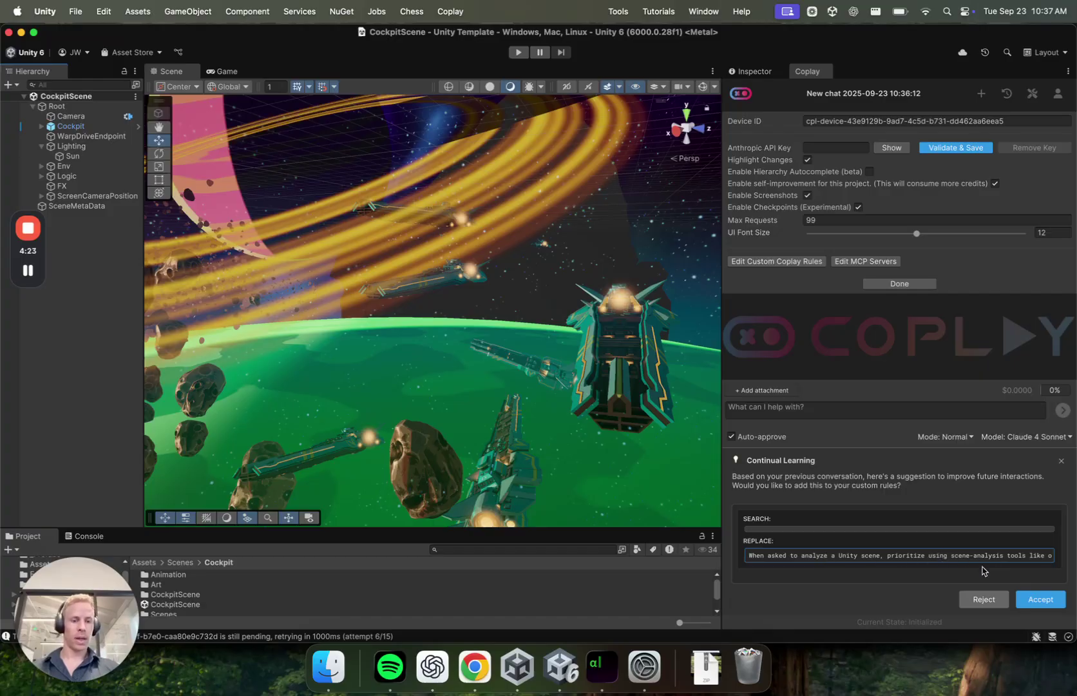
# Accept the suggested rule and add 'Always use an MVC approach when creating code.' to custom rules
pyautogui.click(1023, 597)
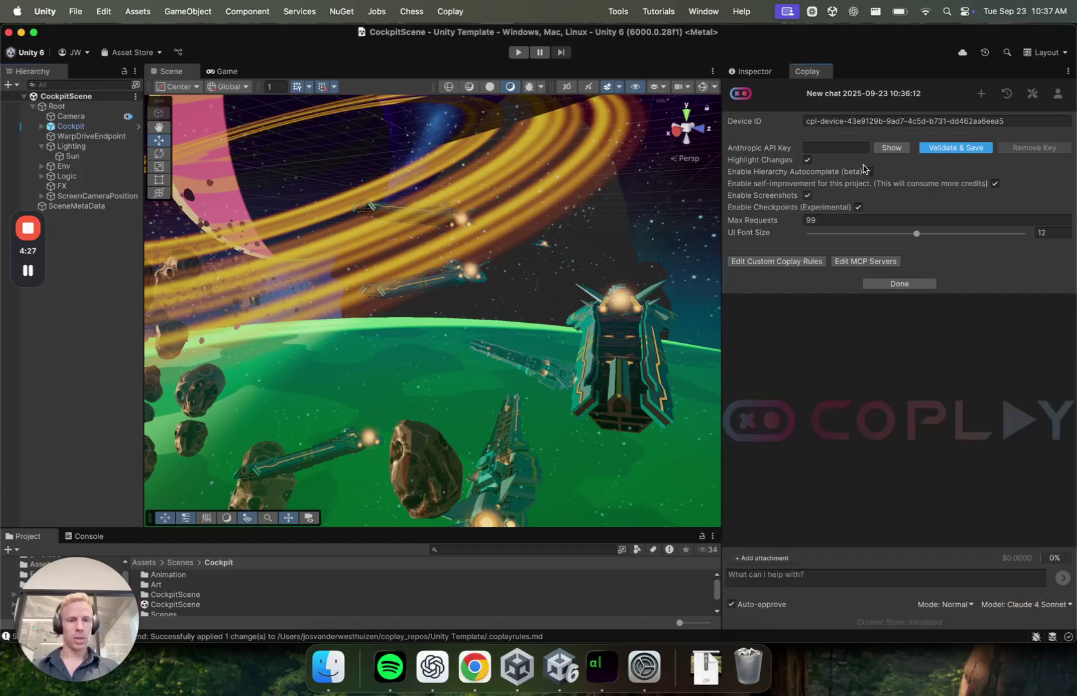
pyautogui.click(763, 263)
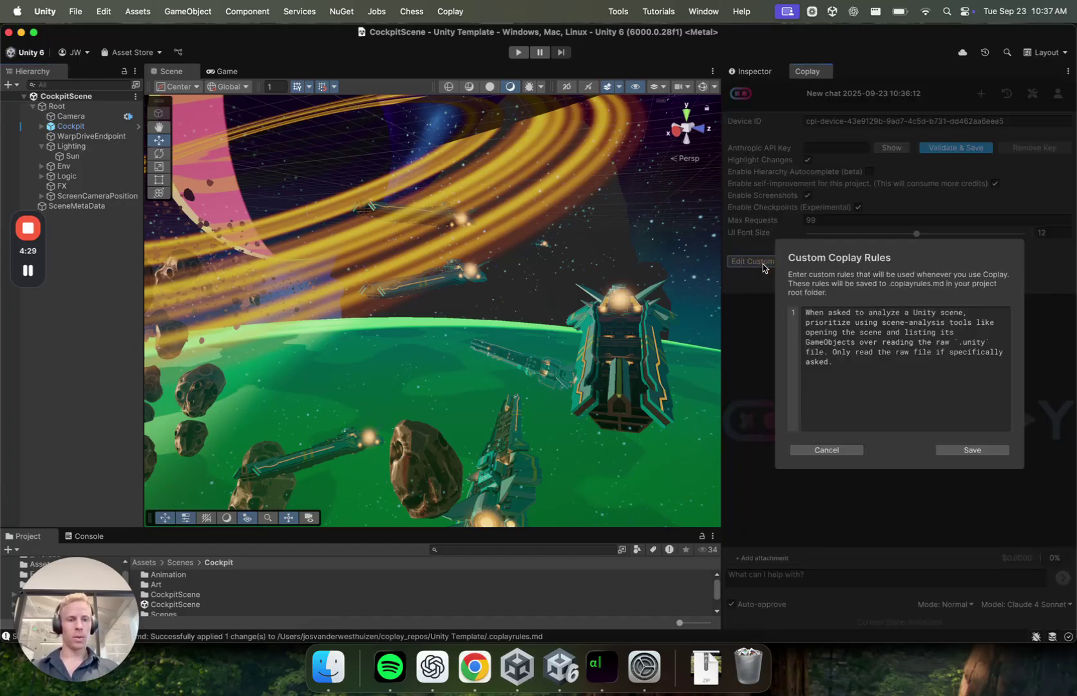
pyautogui.tripleClick(862, 357)
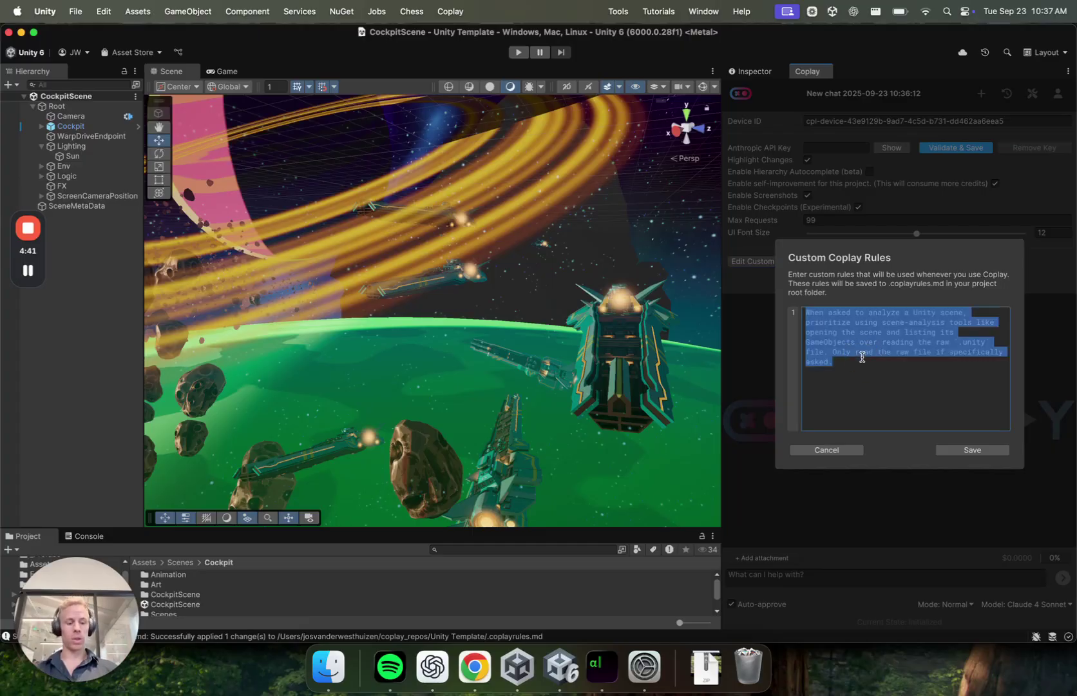
pyautogui.click(846, 364)
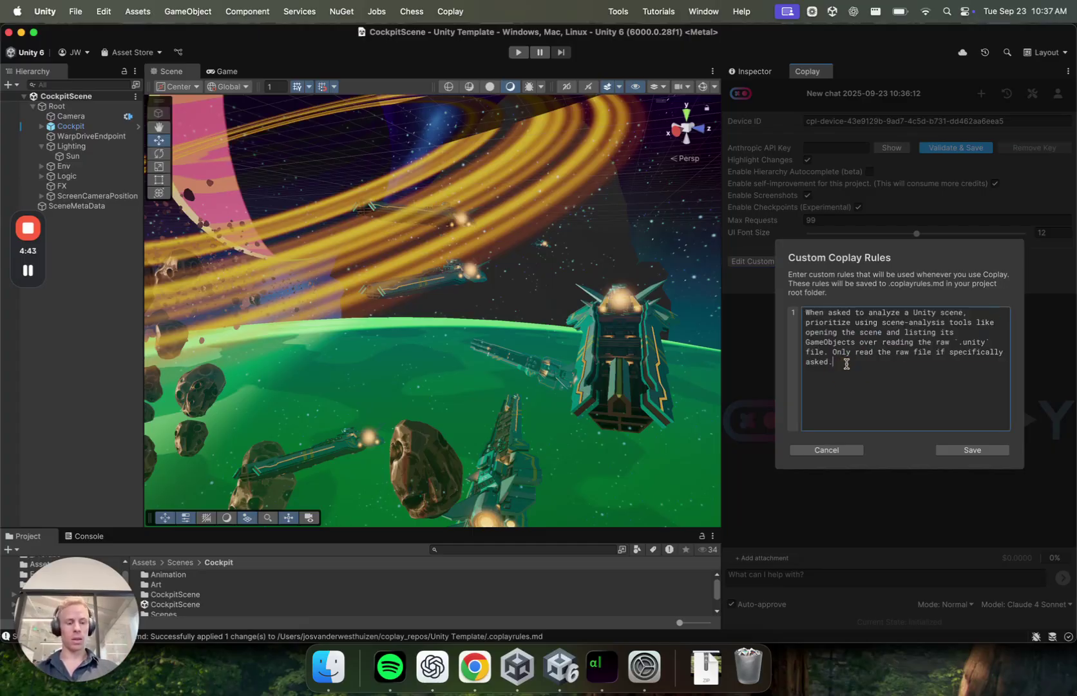
pyautogui.press('super+a')
pyautogui.click(847, 364)
pyautogui.press('Return')
pyautogui.press('Return')
pyautogui.write('Always')
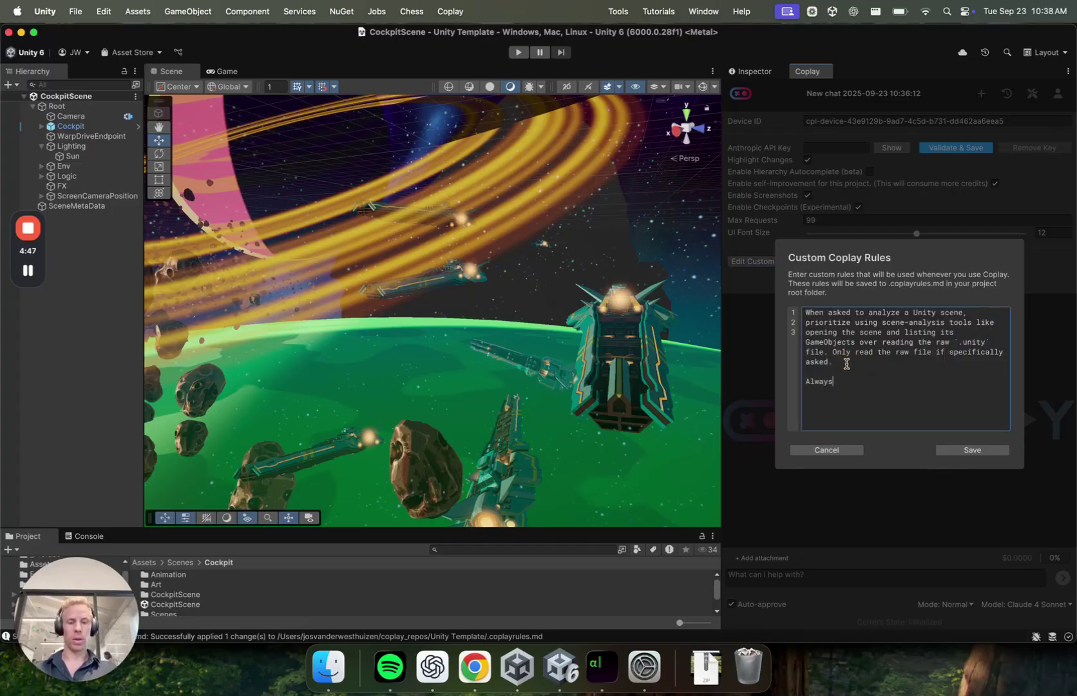
pyautogui.write(' use an MV')
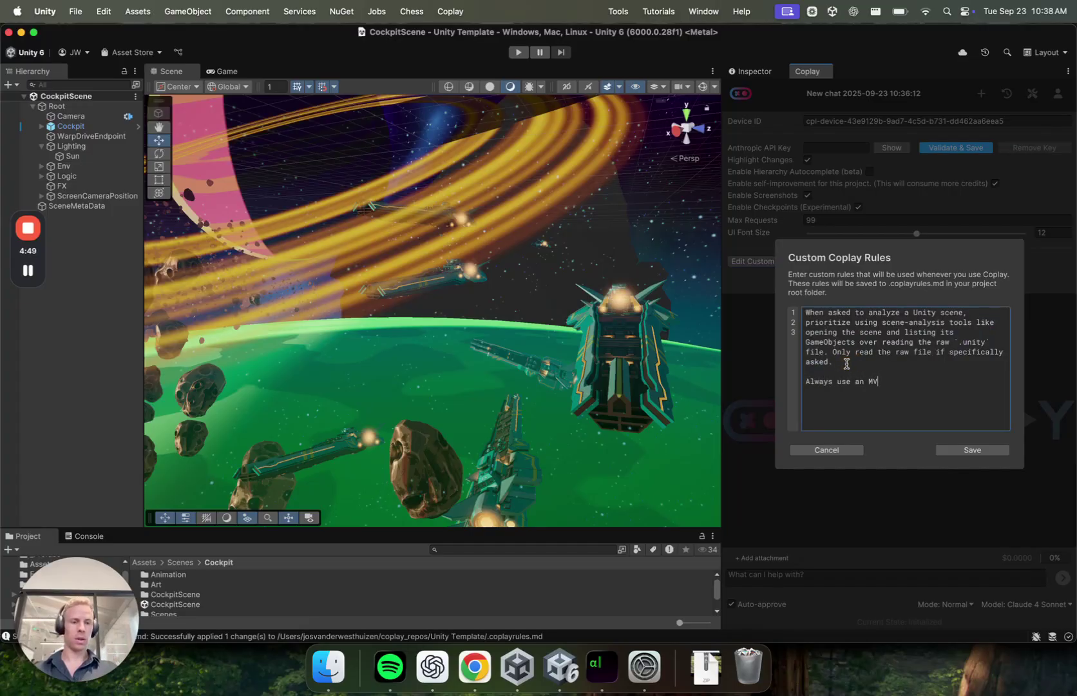
pyautogui.write('C approach when creating code.')
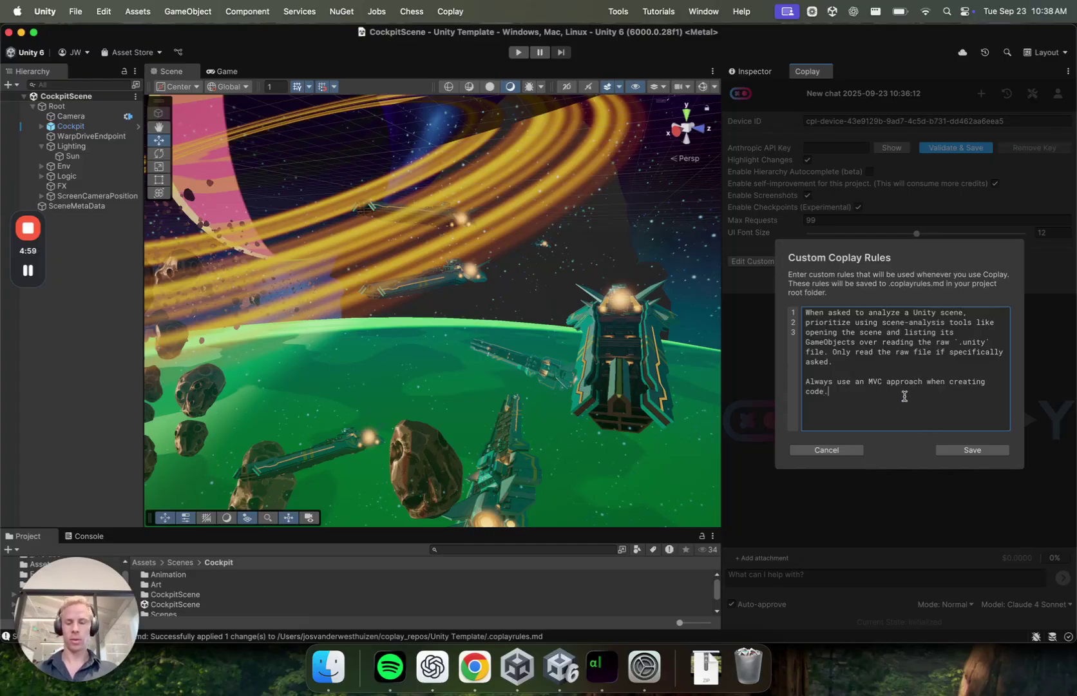
pyautogui.click(949, 449)
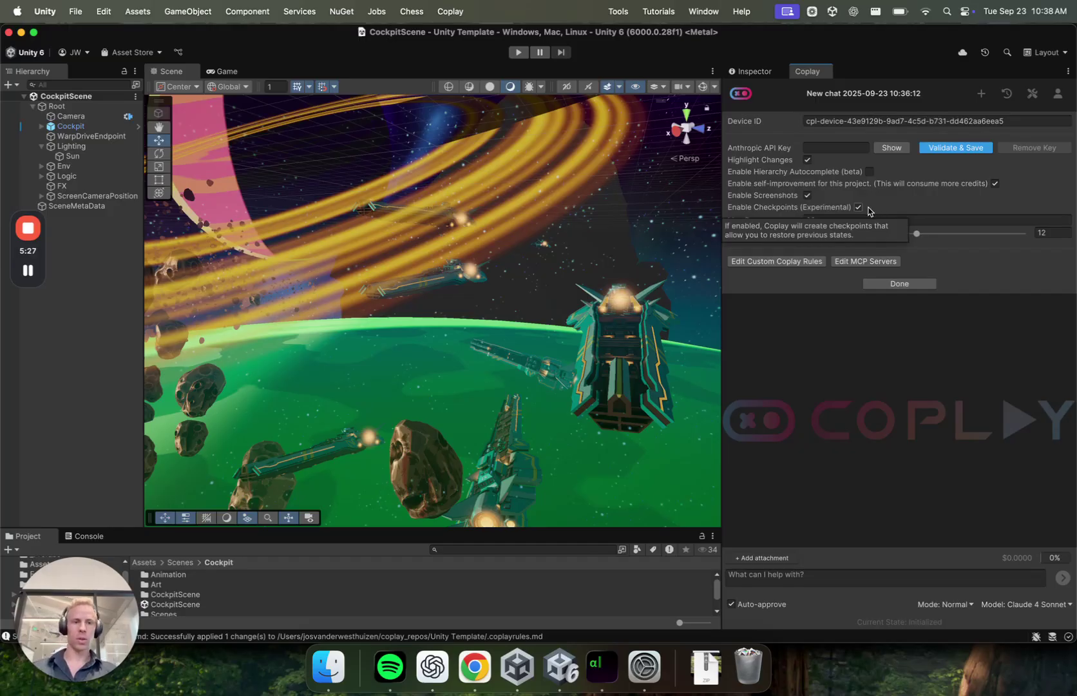
# Leave settings and load the 'what's in the scene' chat from history
pyautogui.click(909, 283)
pyautogui.click(1009, 91)
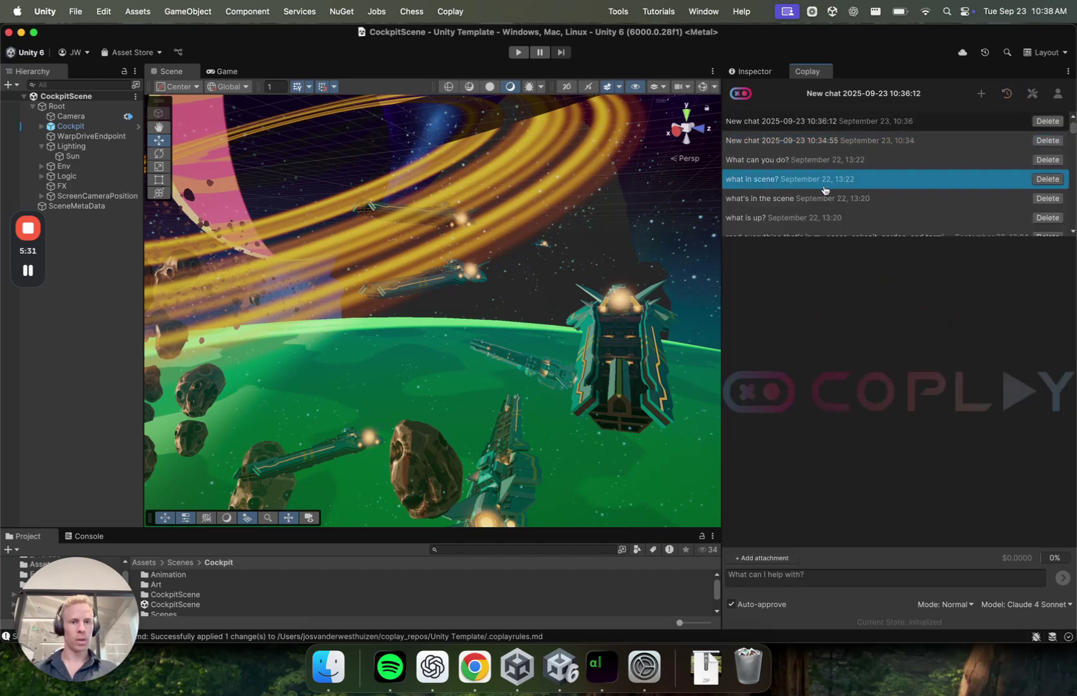
pyautogui.click(804, 199)
pyautogui.scroll(2, 946, 283)
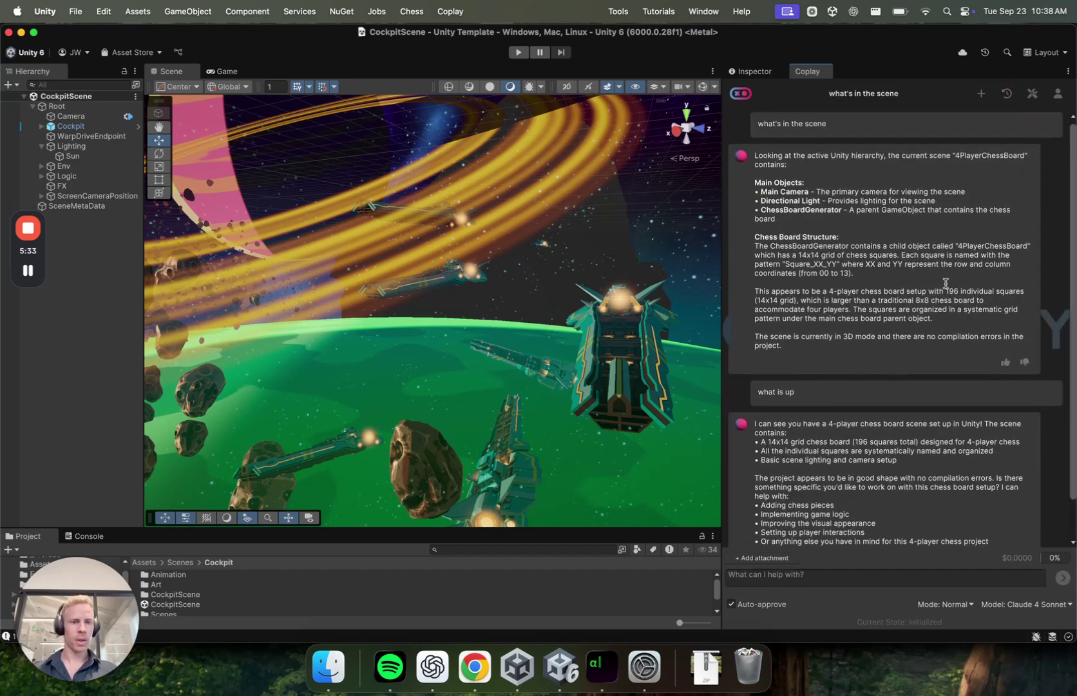
pyautogui.scroll(-2, 946, 282)
# Load the 'read everything…' chat from history and scroll through its scene-reading messages
pyautogui.click(1007, 93)
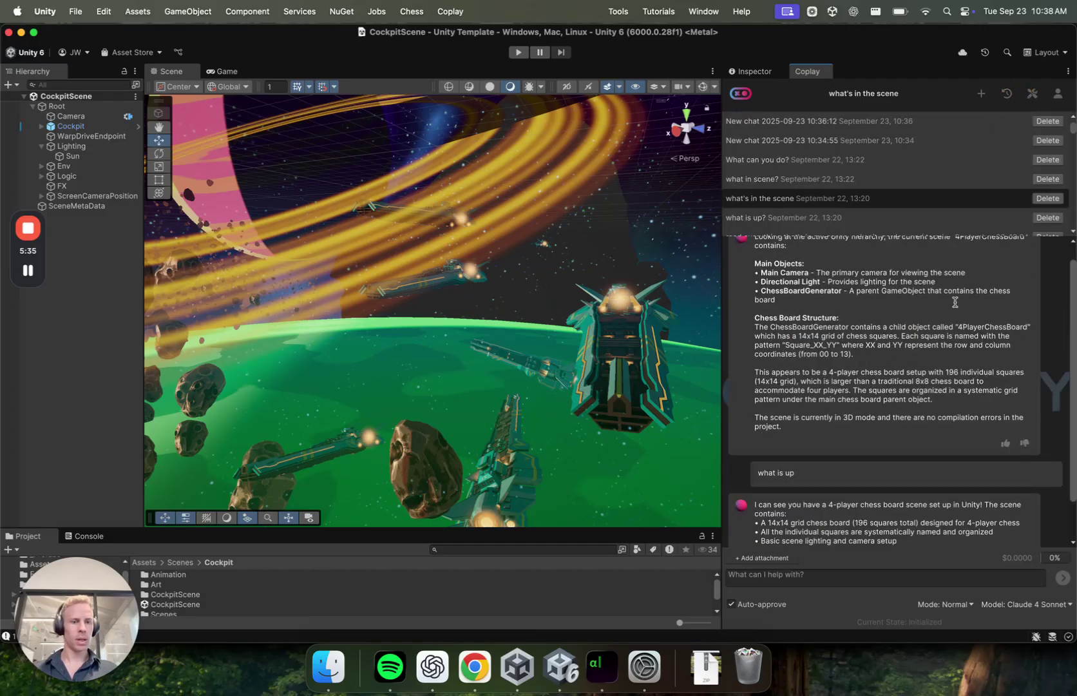
pyautogui.scroll(-4, 889, 140)
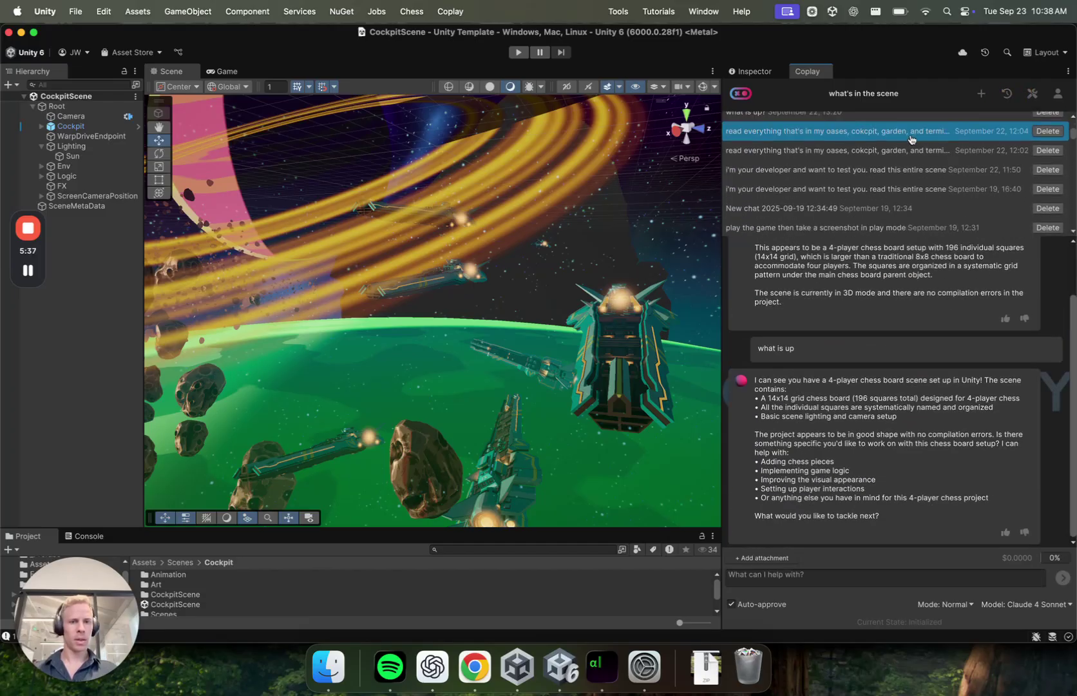
pyautogui.scroll(4, 886, 143)
pyautogui.scroll(-2, 885, 143)
pyautogui.click(863, 176)
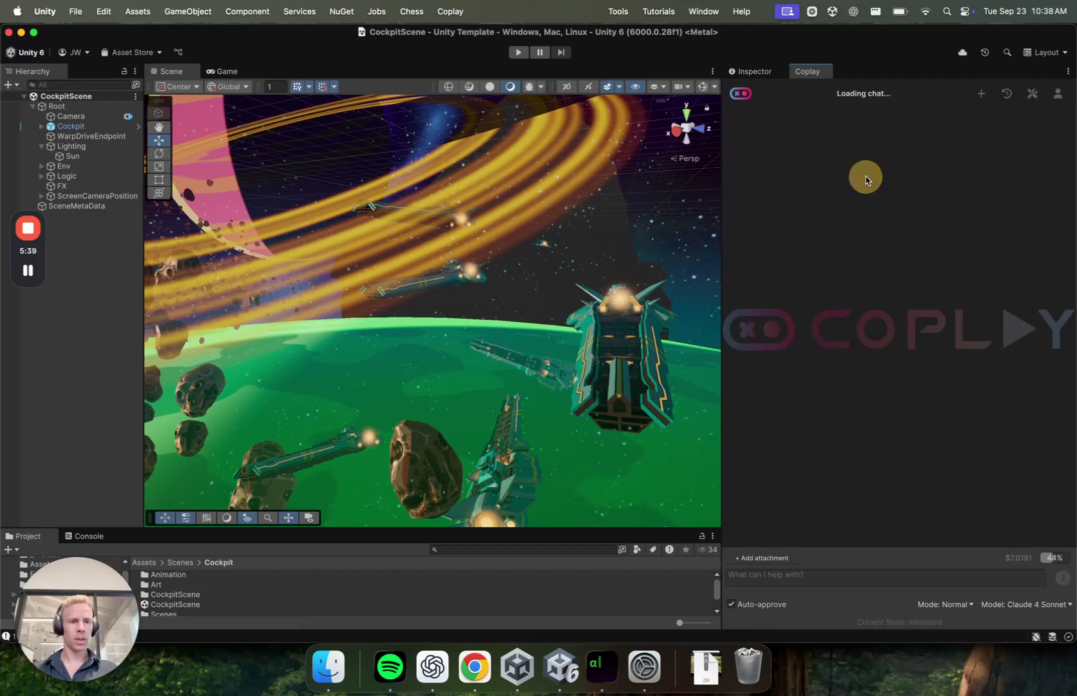
pyautogui.scroll(-1, 919, 266)
pyautogui.scroll(-5, 919, 266)
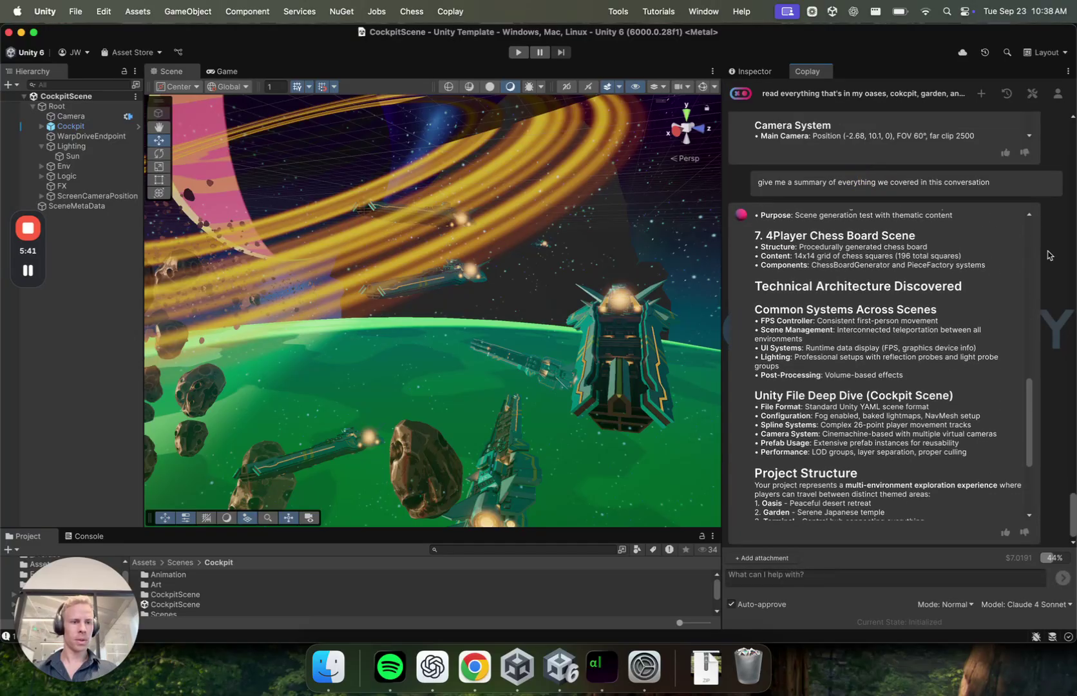
pyautogui.scroll(10, 1072, 266)
pyautogui.scroll(10, 1072, 266)
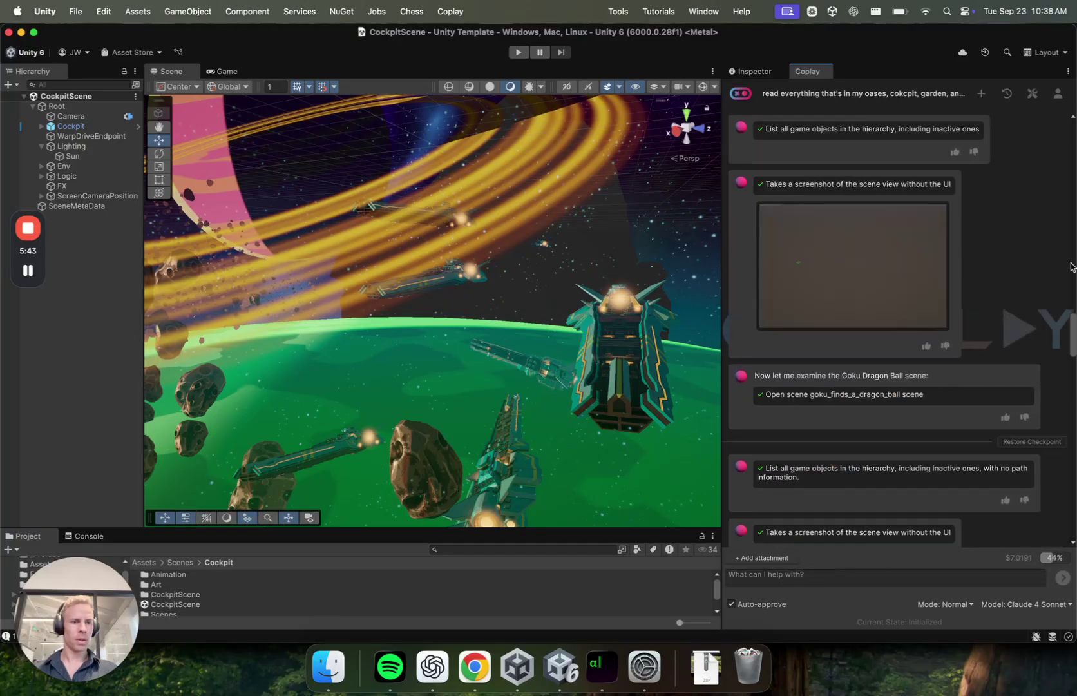
pyautogui.scroll(5, 1072, 266)
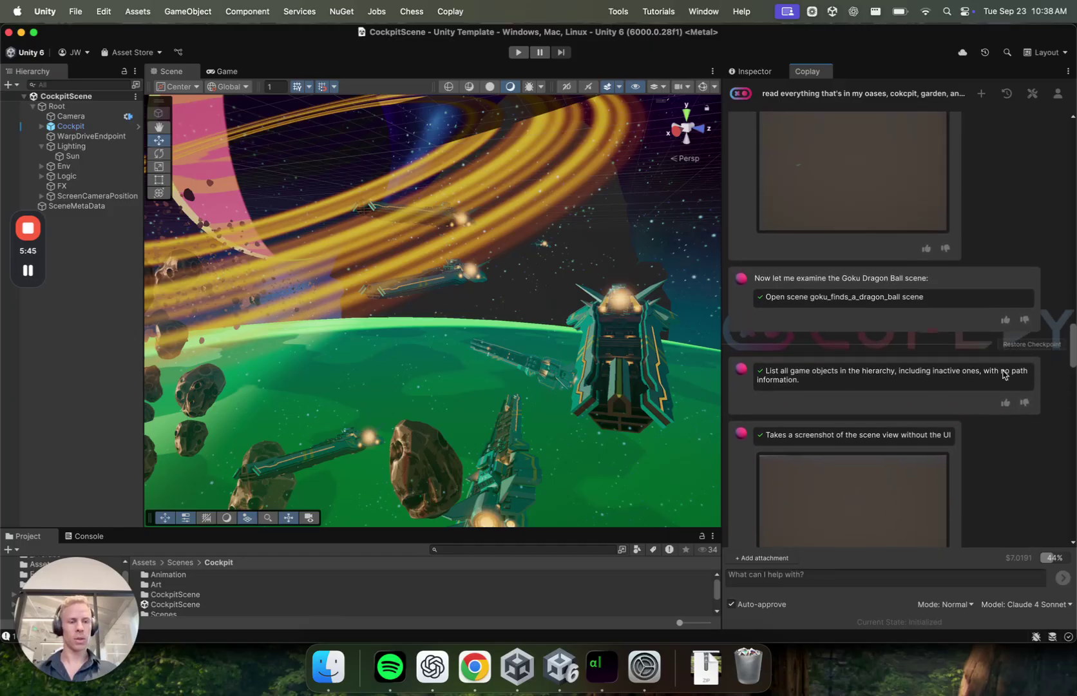
pyautogui.scroll(1, 827, 326)
pyautogui.scroll(-3, 826, 382)
pyautogui.scroll(-2, 825, 383)
pyautogui.scroll(3, 889, 361)
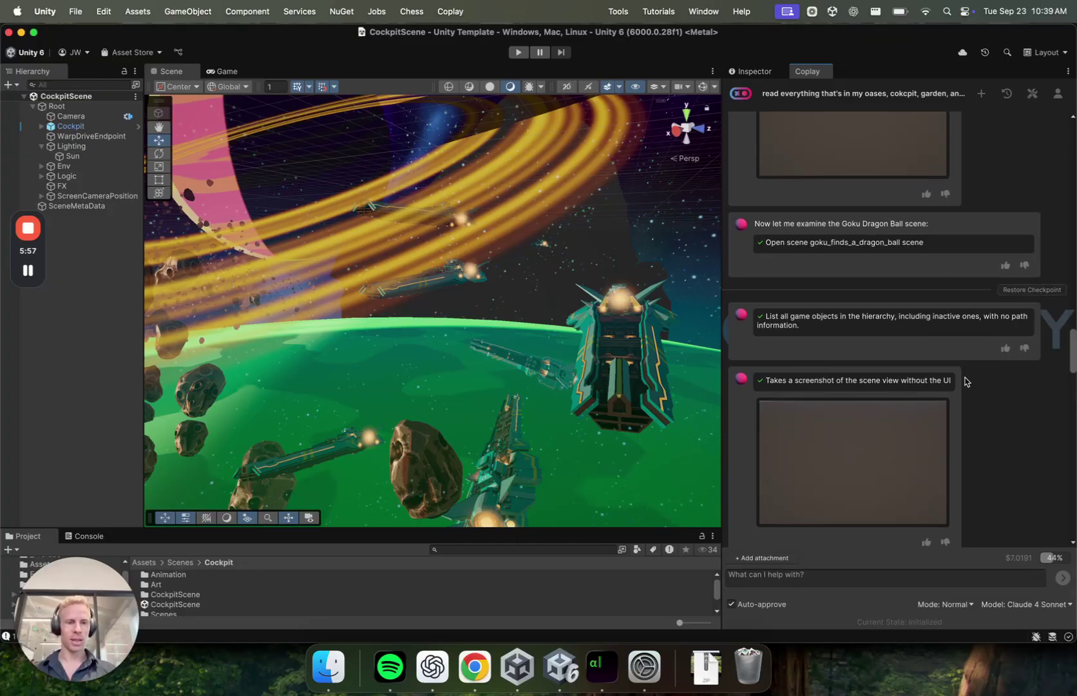
pyautogui.scroll(2, 967, 380)
pyautogui.scroll(6, 992, 348)
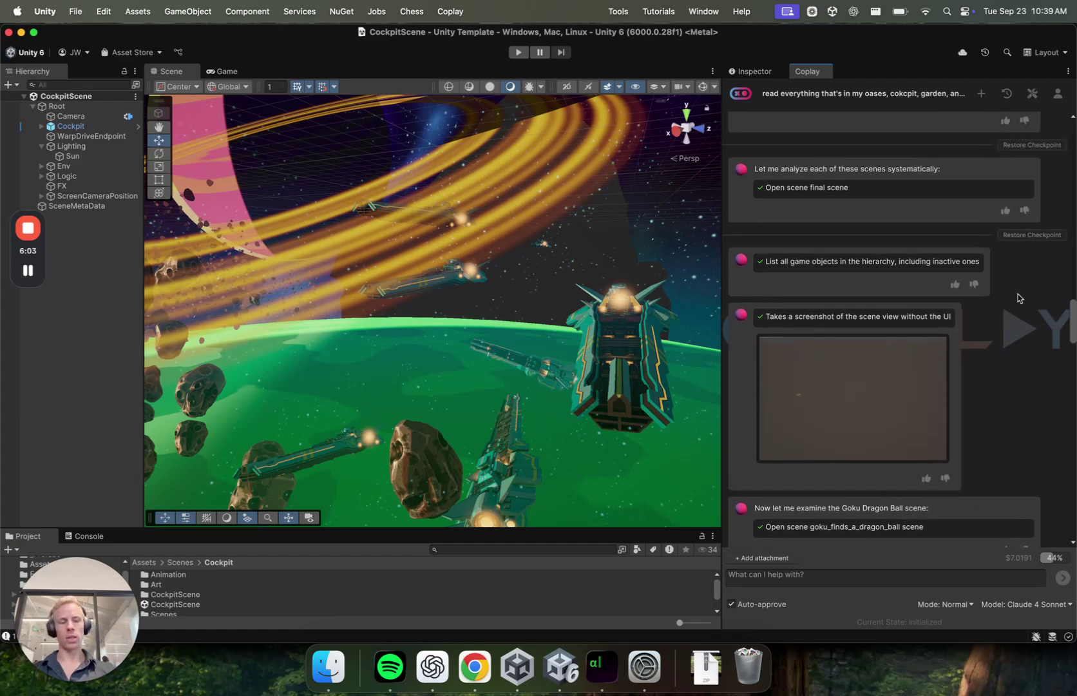
pyautogui.scroll(2, 1015, 248)
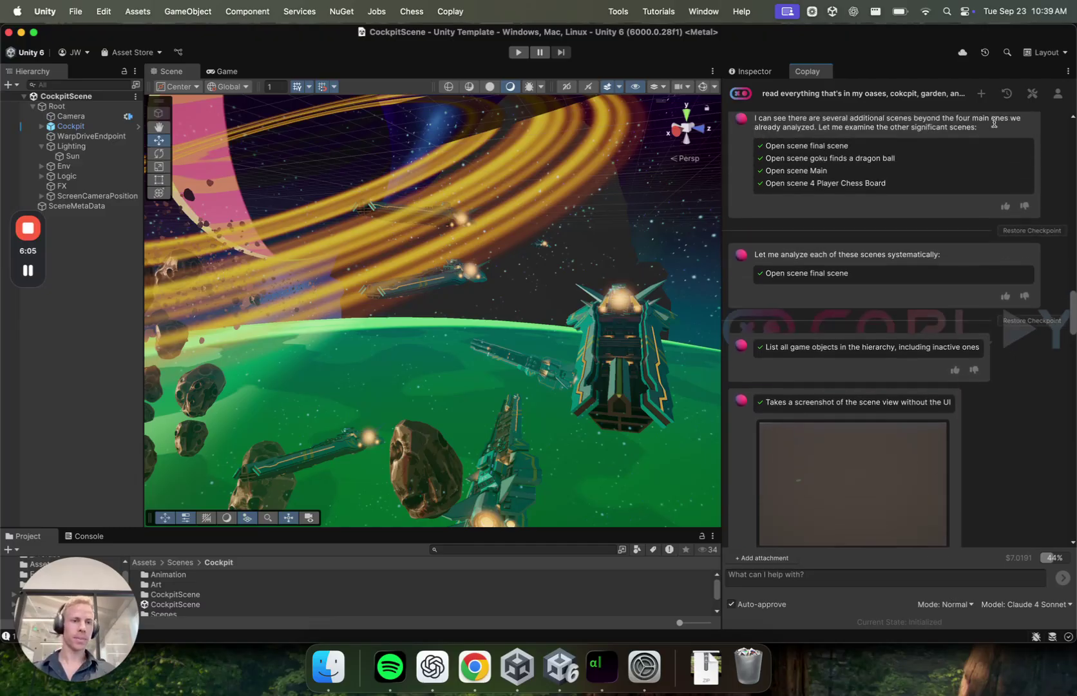
# Open the empty MCP Servers JSON configuration from Coplay settings
pyautogui.click(1032, 94)
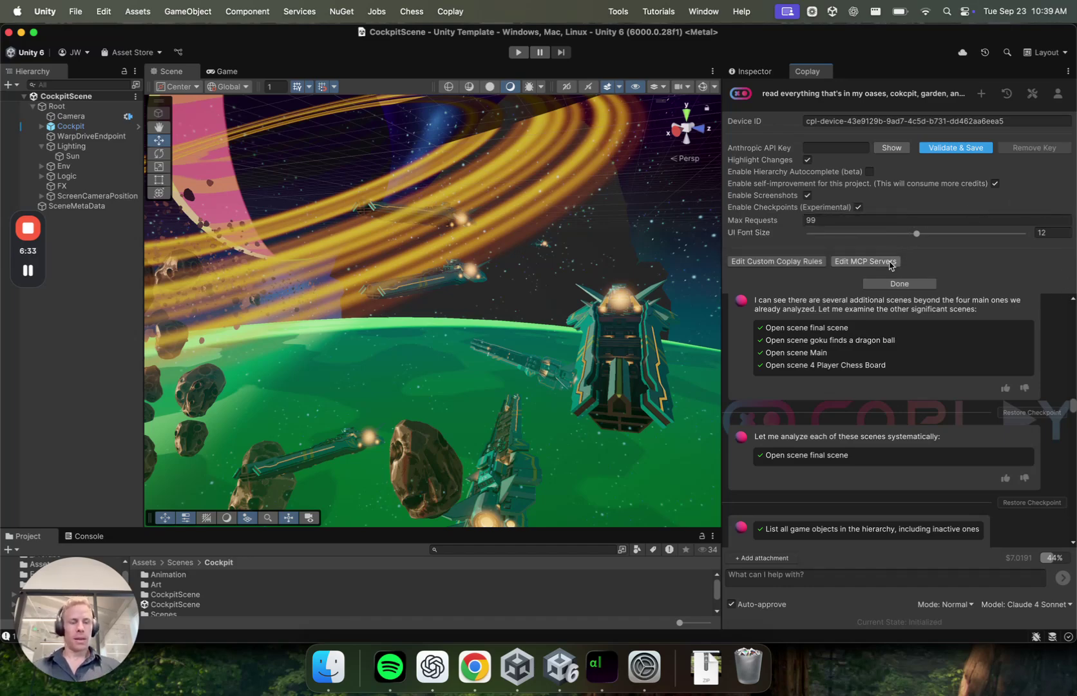
pyautogui.click(893, 264)
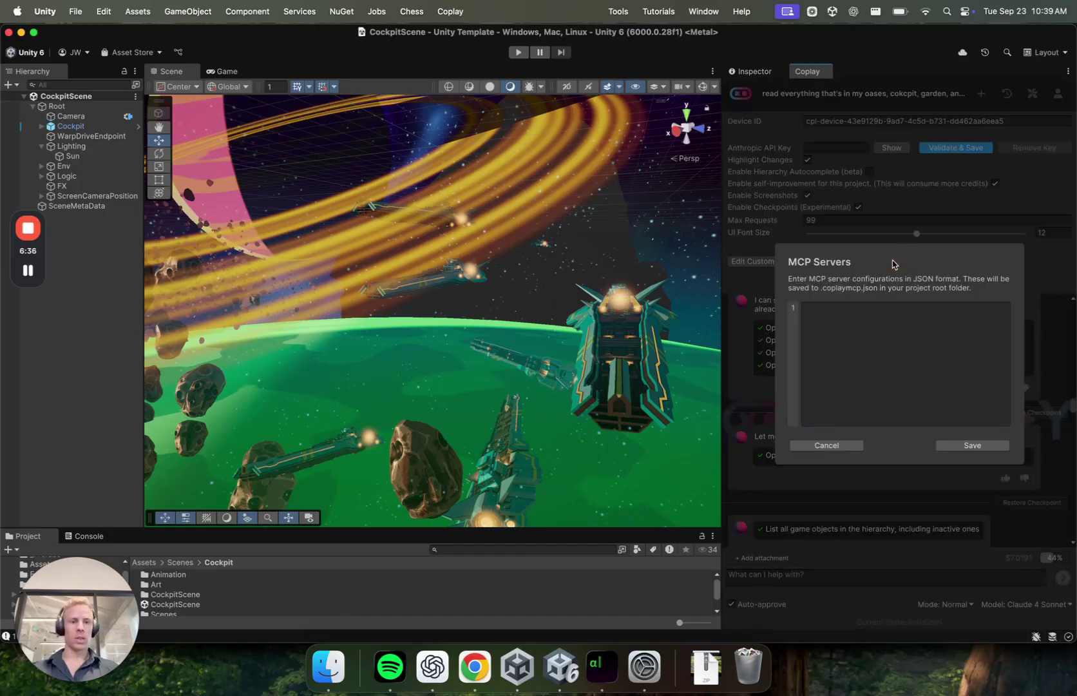
# Cancel the MCP Servers dialog without changes and close the Coplay settings
pyautogui.click(851, 448)
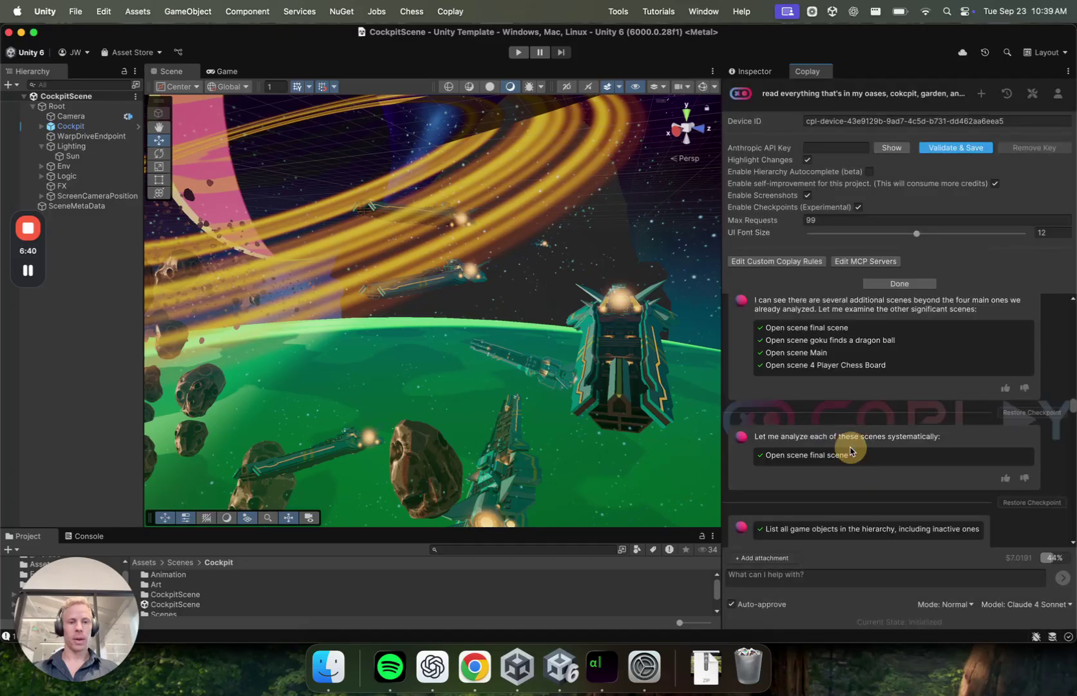
pyautogui.click(915, 289)
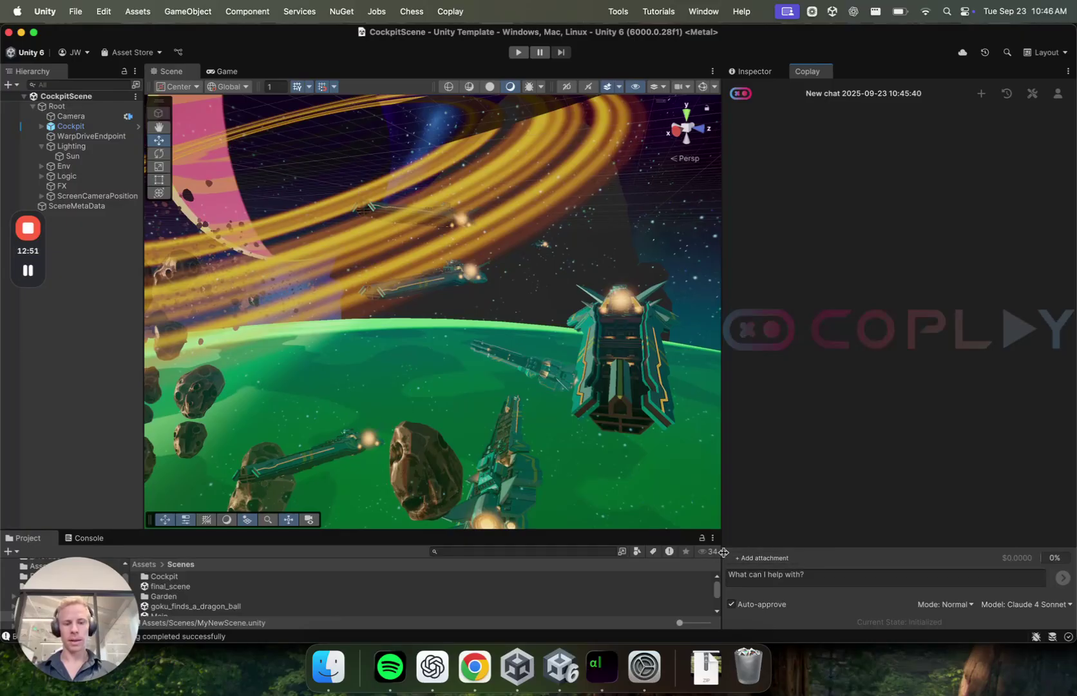
# Enlarge the Project panel and attach BoardManager.cs from Scripts/Board to the Coplay chat
pyautogui.moveTo(504, 530); pyautogui.dragTo(509, 389)
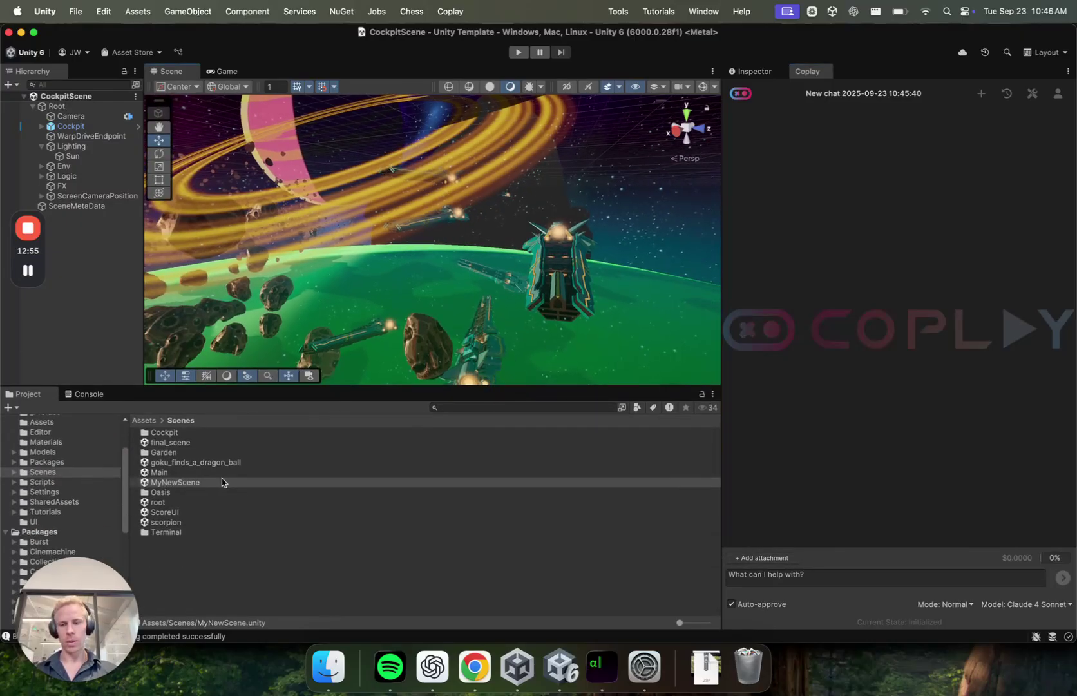
pyautogui.click(15, 482)
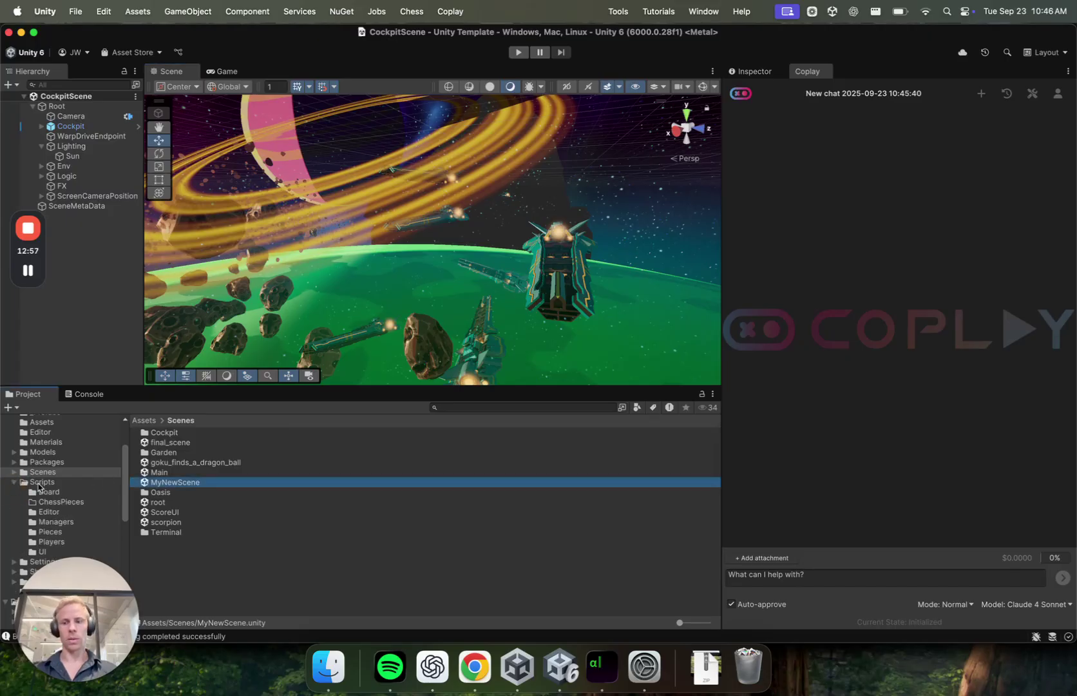
pyautogui.click(53, 494)
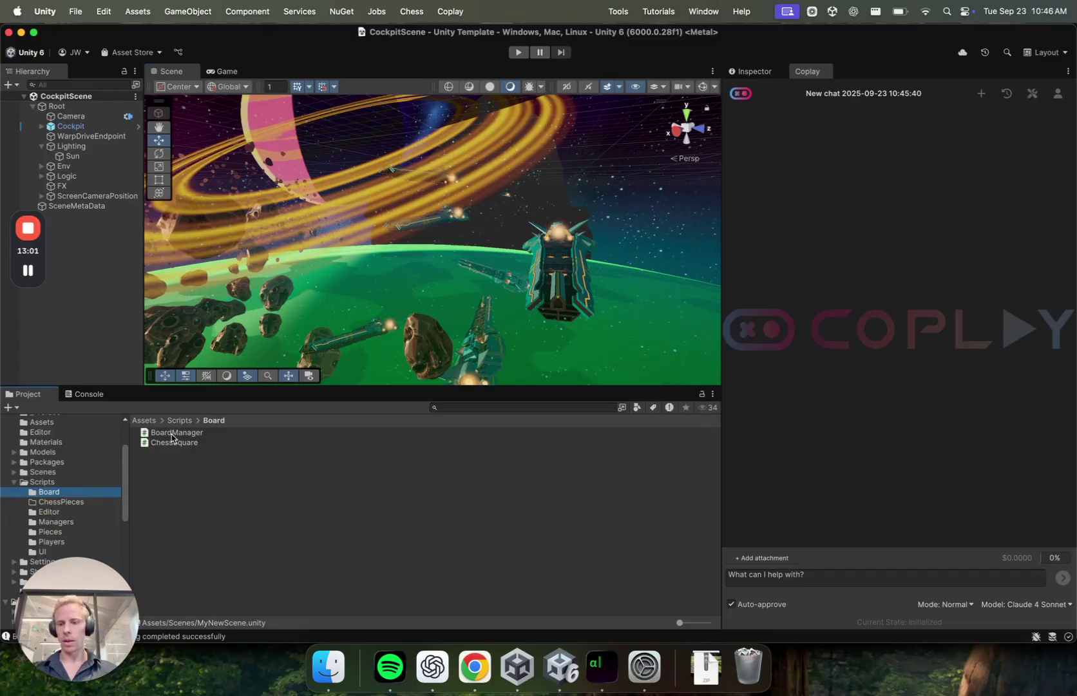
pyautogui.moveTo(171, 436); pyautogui.dragTo(865, 534)
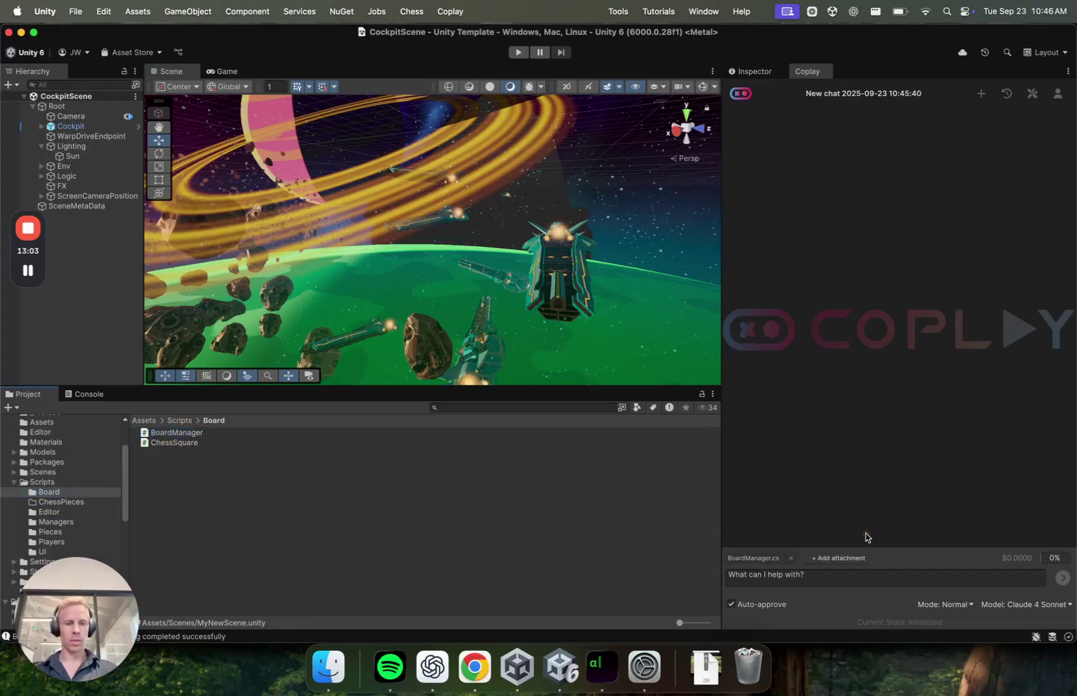
pyautogui.click(840, 565)
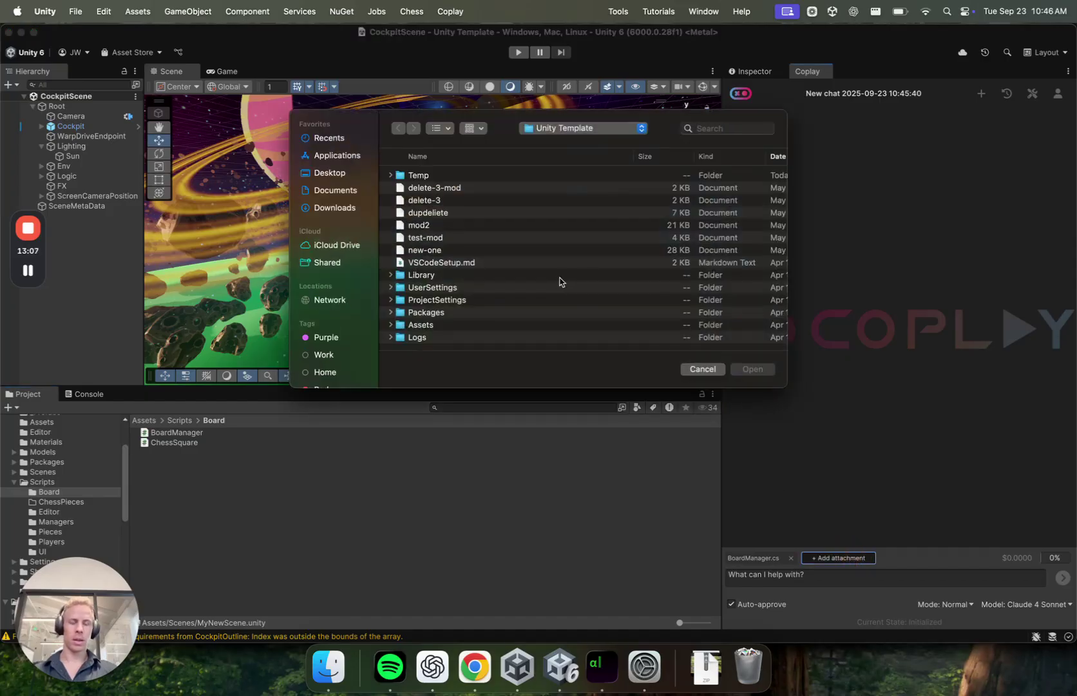
pyautogui.click(697, 371)
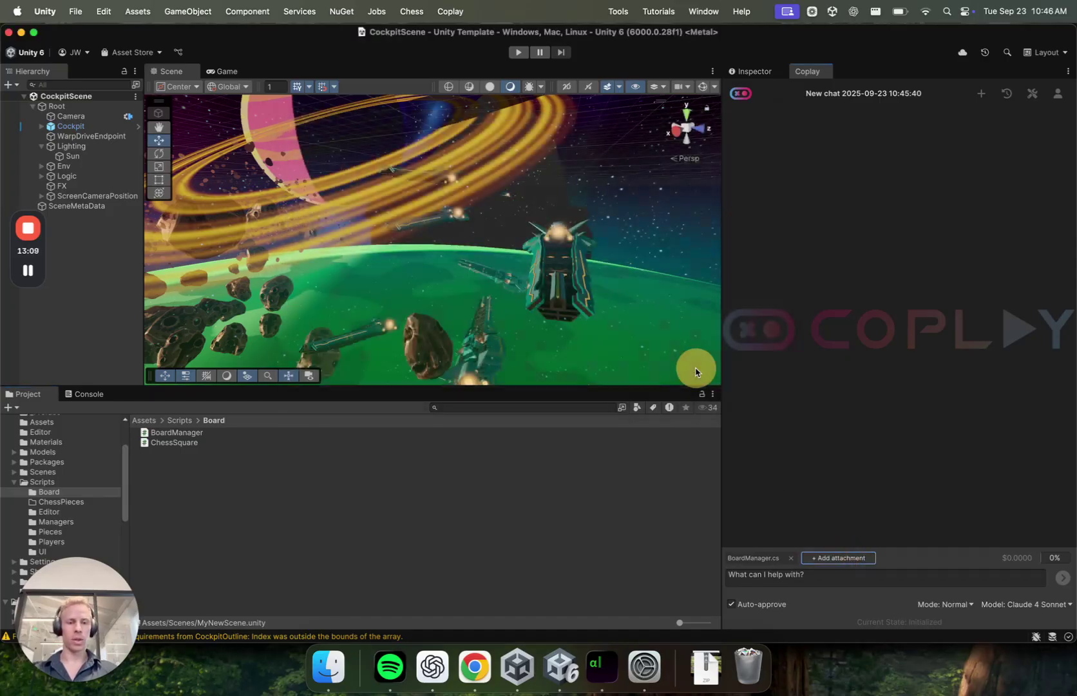
# Ask Coplay 'Is this script relevant to my current scene' and make the Scene view taller
pyautogui.click(766, 580)
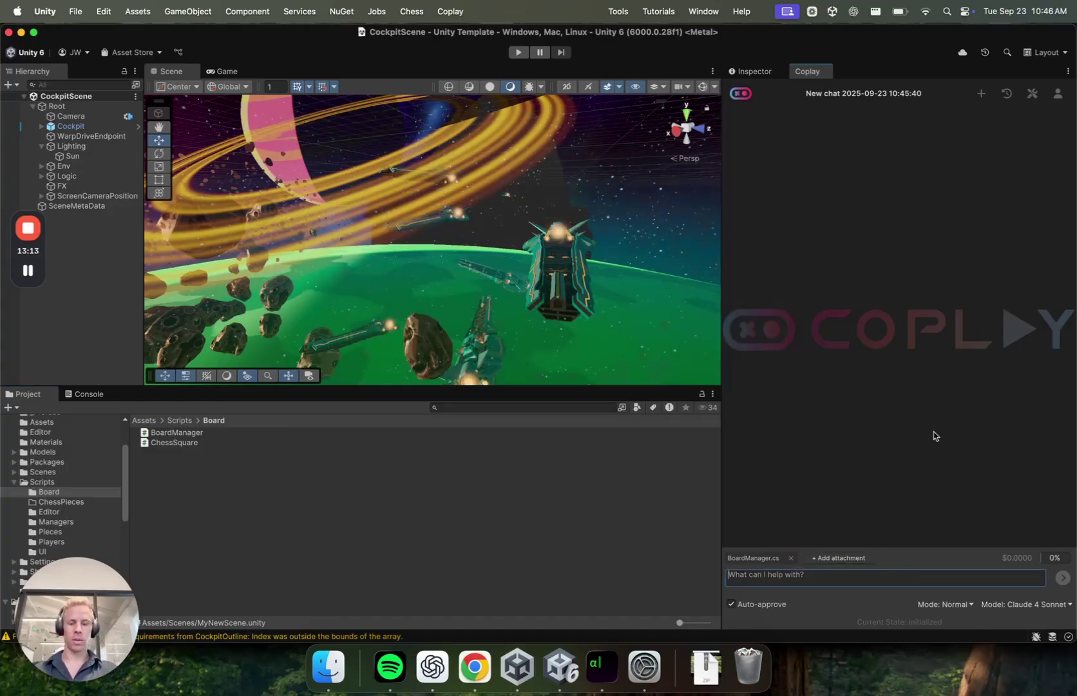
pyautogui.write('Is this')
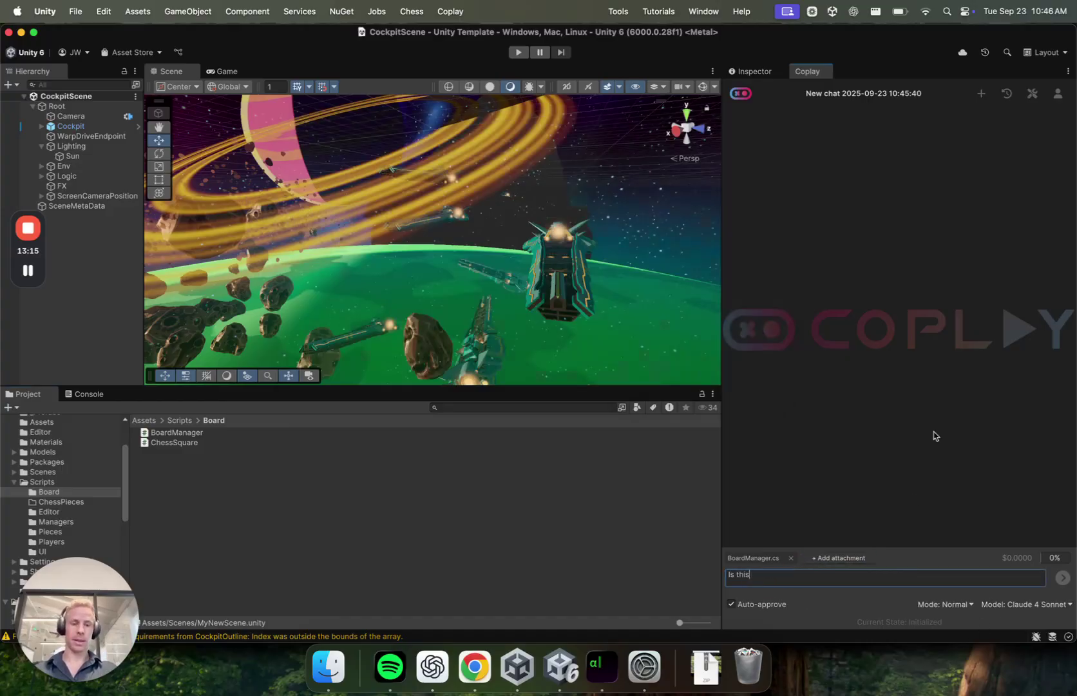
pyautogui.write(' script rele')
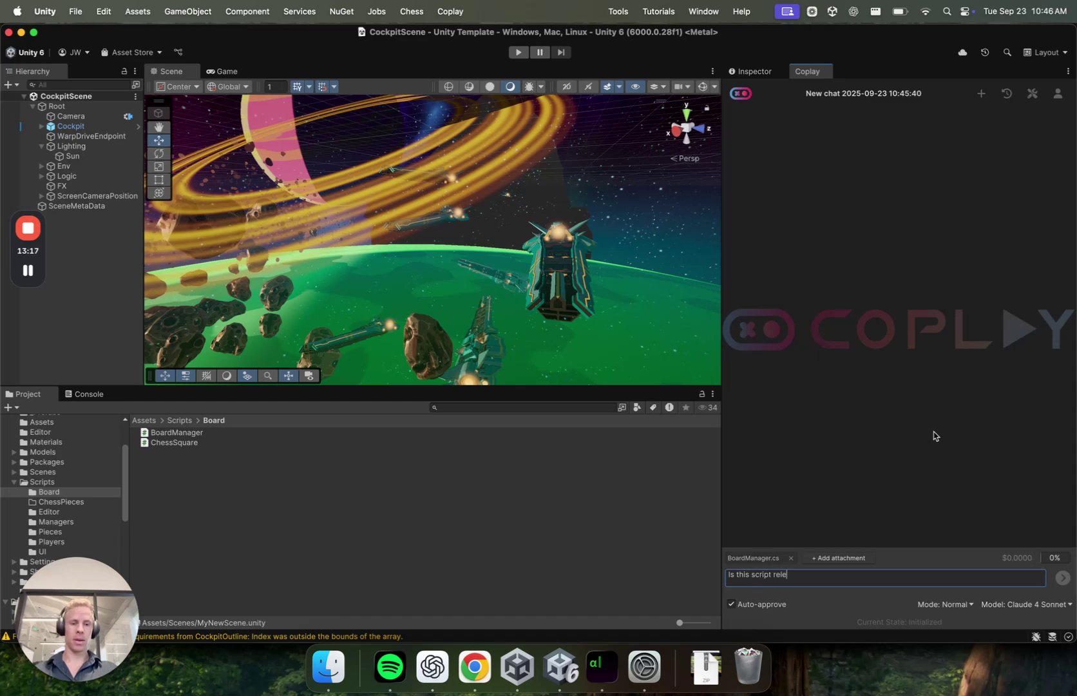
pyautogui.write('vant to my cu')
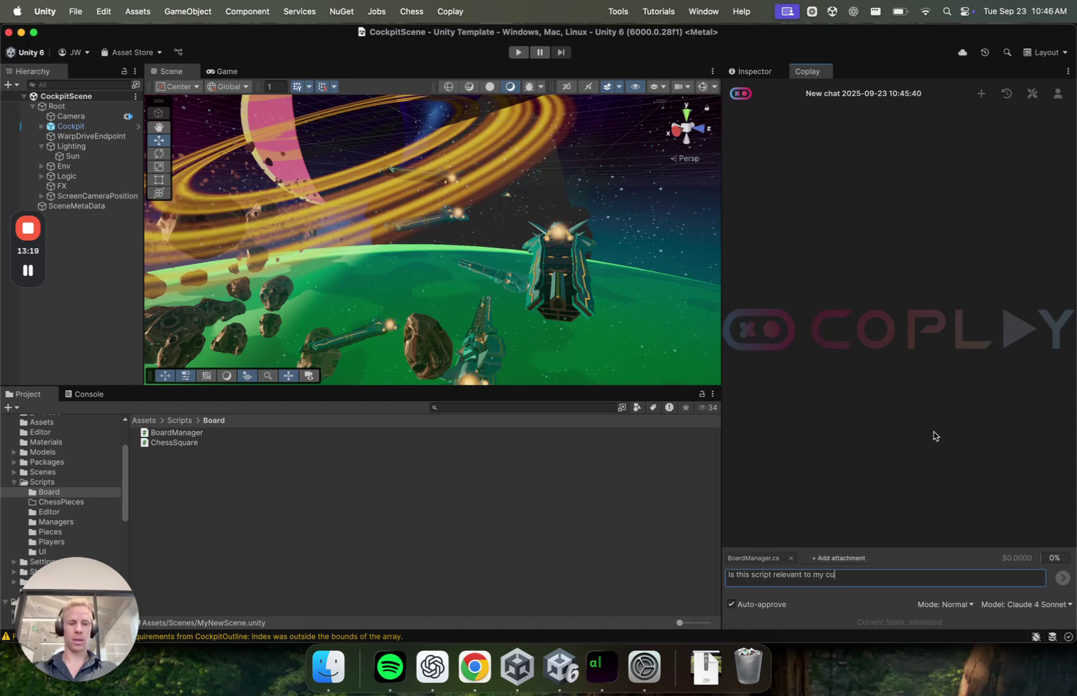
pyautogui.write('rrent scene')
pyautogui.press('Return')
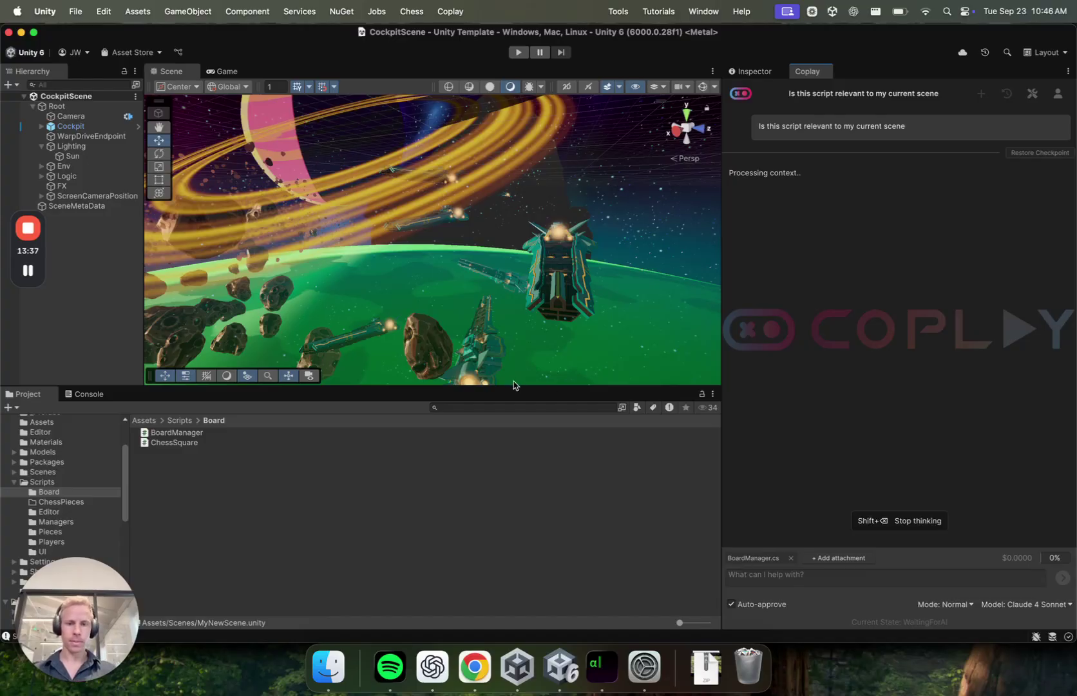
pyautogui.moveTo(501, 387); pyautogui.dragTo(489, 435)
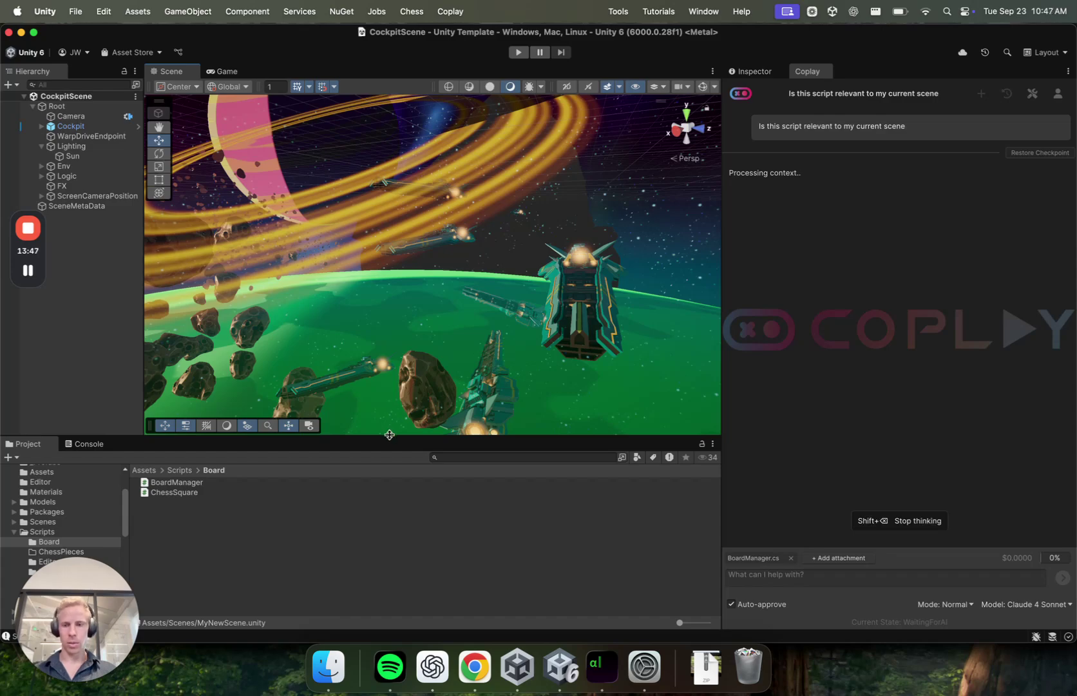
pyautogui.moveTo(381, 435); pyautogui.dragTo(379, 455)
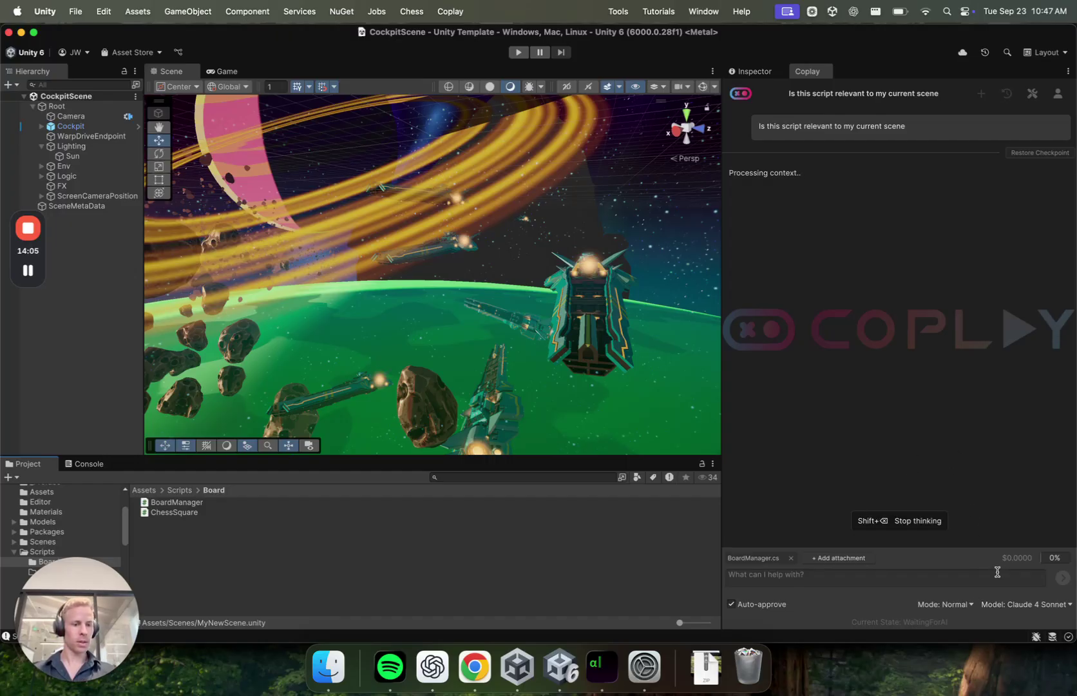
# Open the Coplay mode list to check the current Normal mode
pyautogui.click(970, 604)
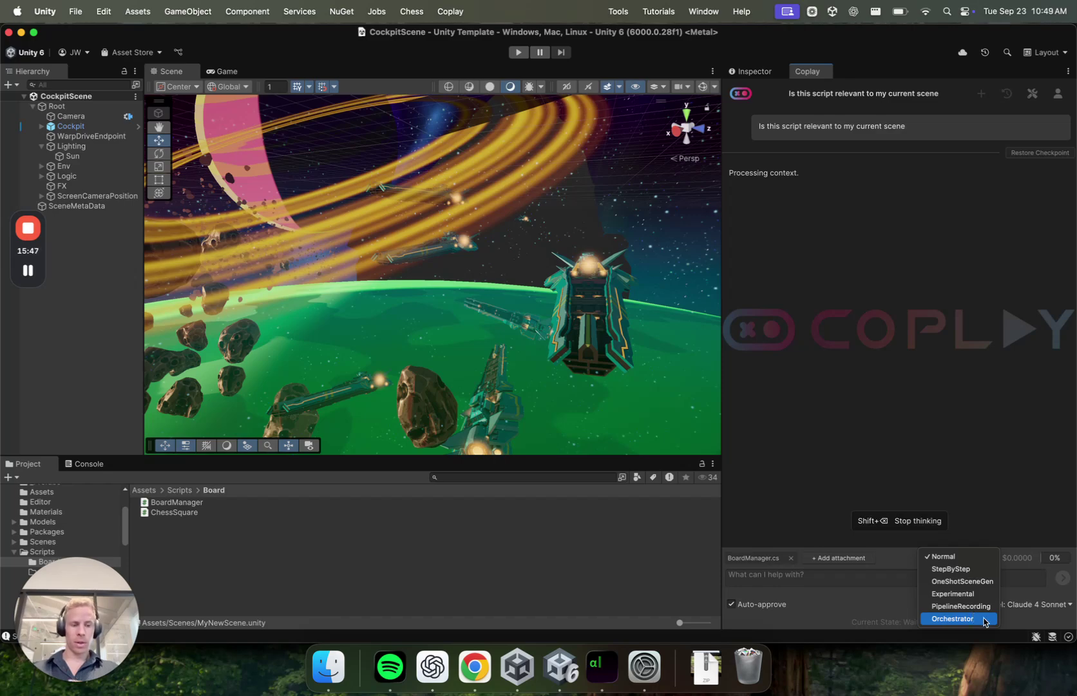
# Stop the pending answer, switch Coplay to Orchestrator mode, and remove the BoardManager.cs attachment
pyautogui.click(998, 454)
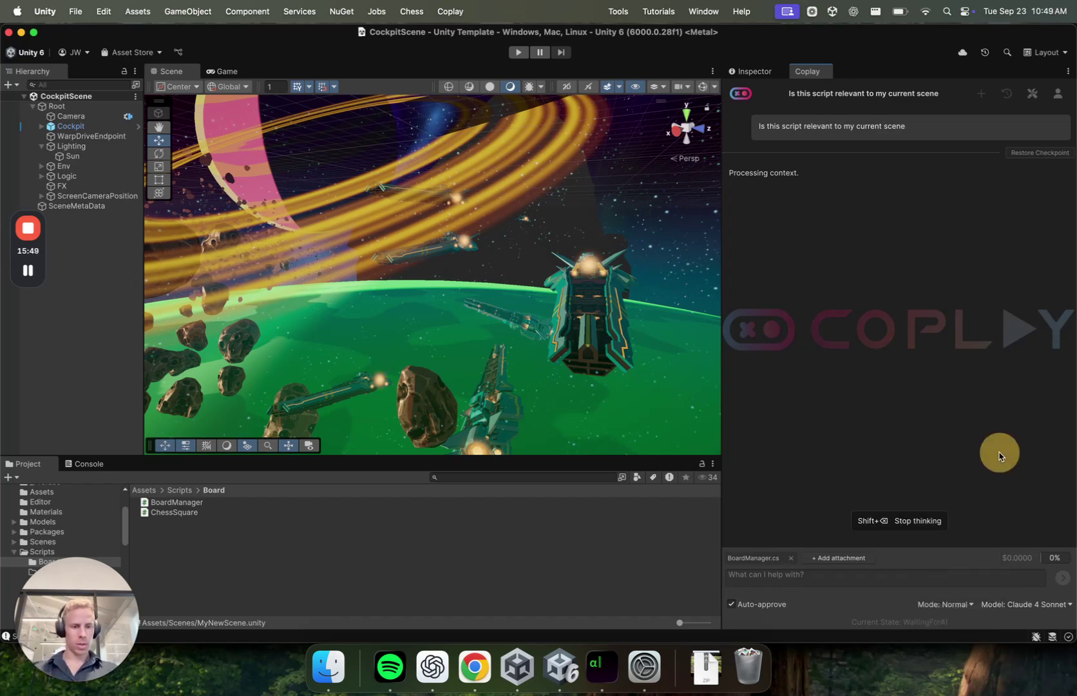
pyautogui.click(911, 521)
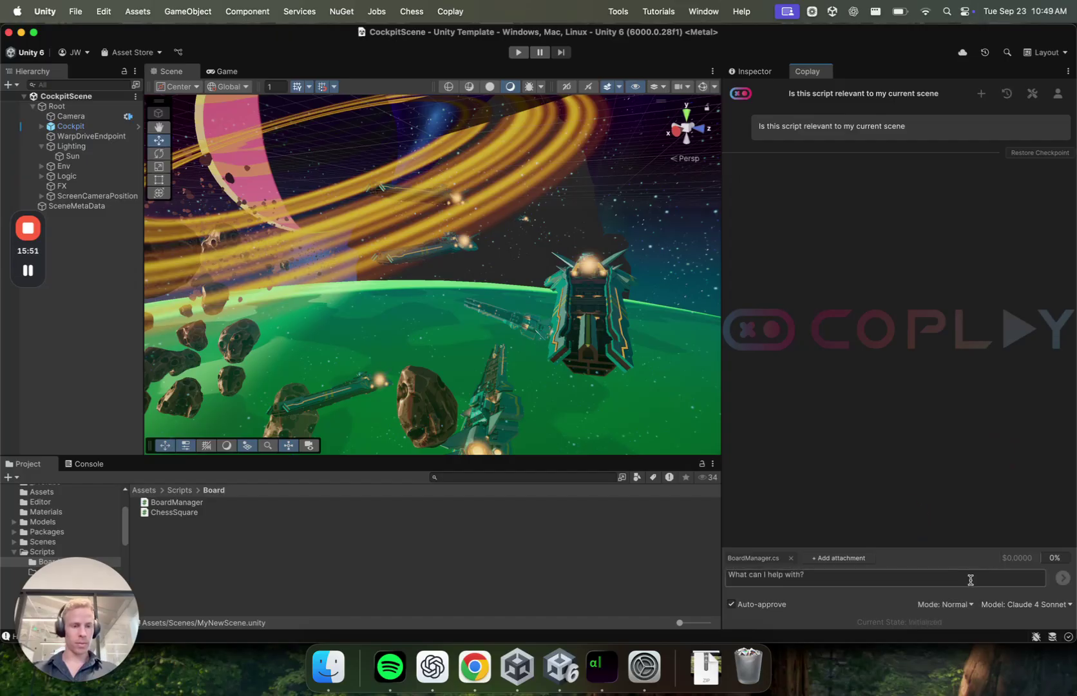
pyautogui.click(946, 603)
pyautogui.click(957, 618)
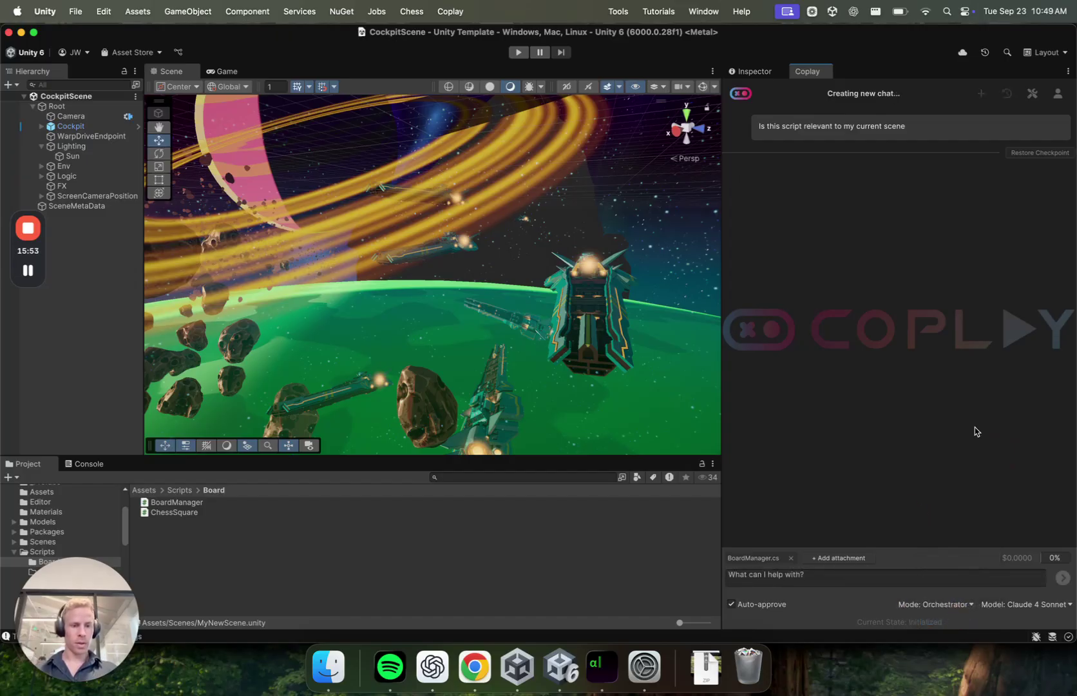
pyautogui.click(791, 552)
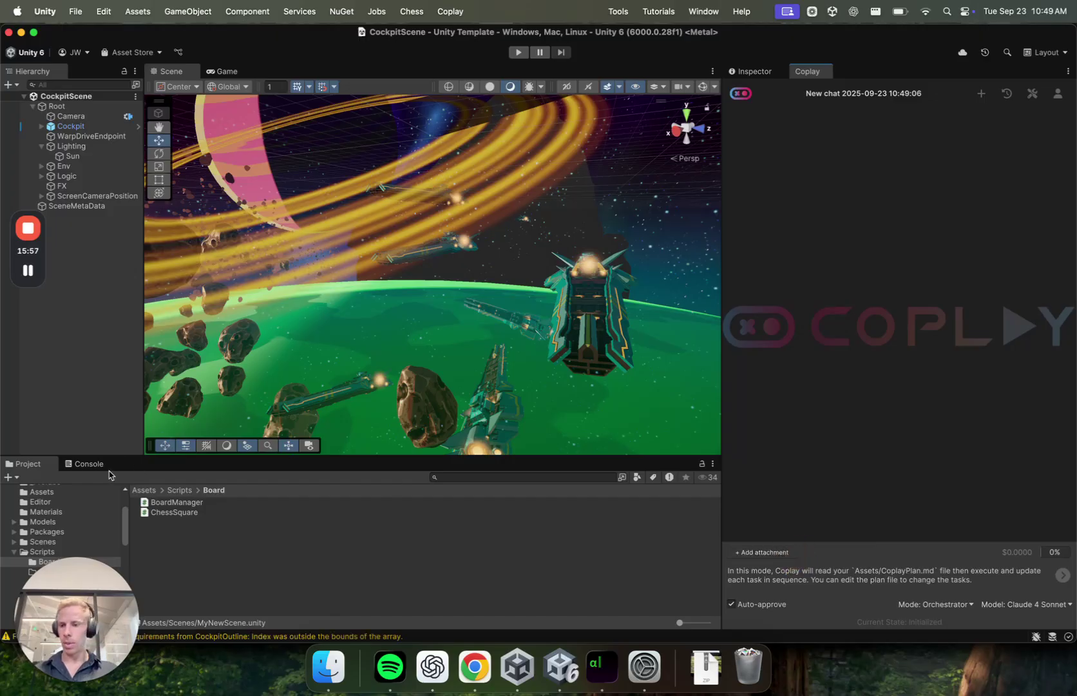
# Show the root Assets folder and select the CoplayPlan file
pyautogui.scroll(5, 58, 516)
pyautogui.click(34, 537)
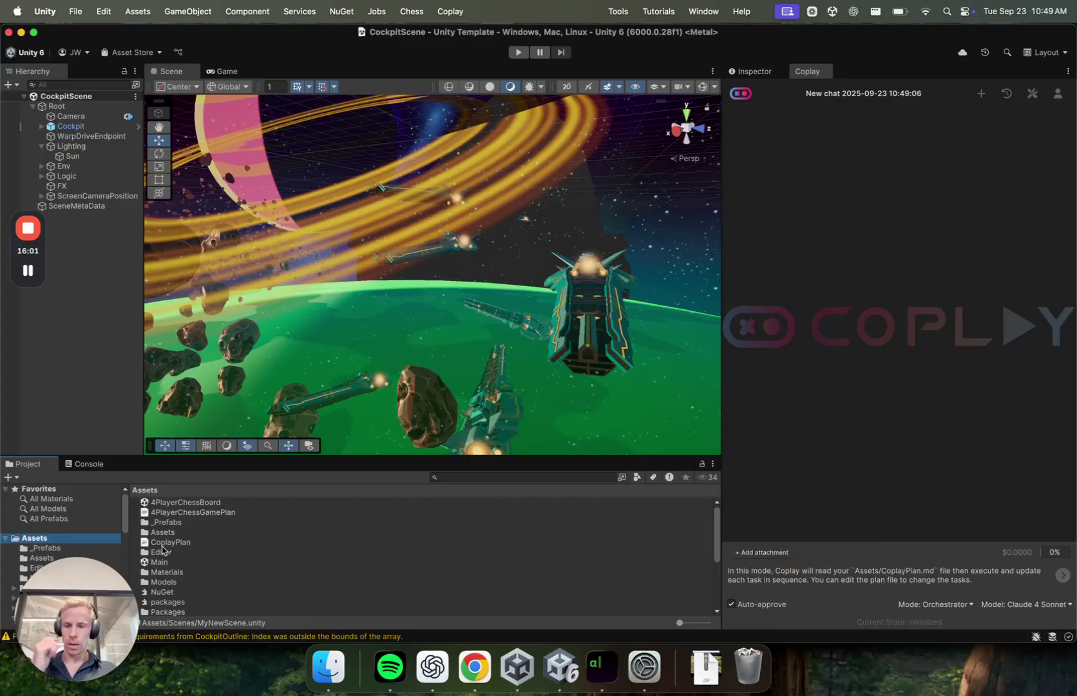
pyautogui.click(191, 546)
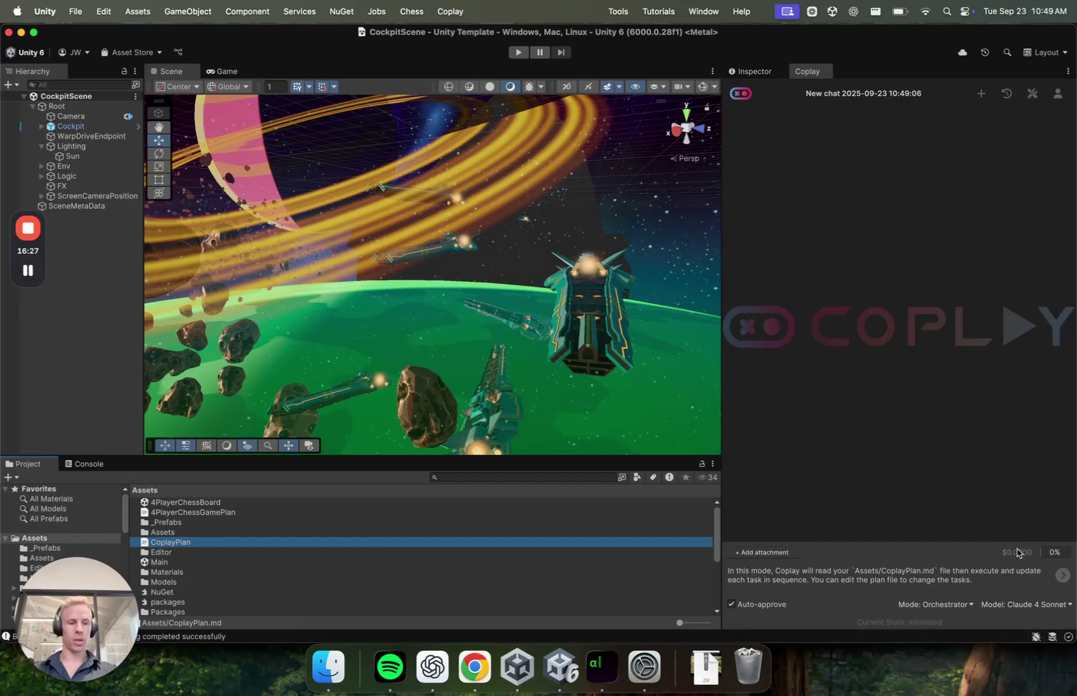
# Switch Coplay back to Normal mode with the Gemini 2.5 Flash model
pyautogui.click(938, 604)
pyautogui.click(938, 558)
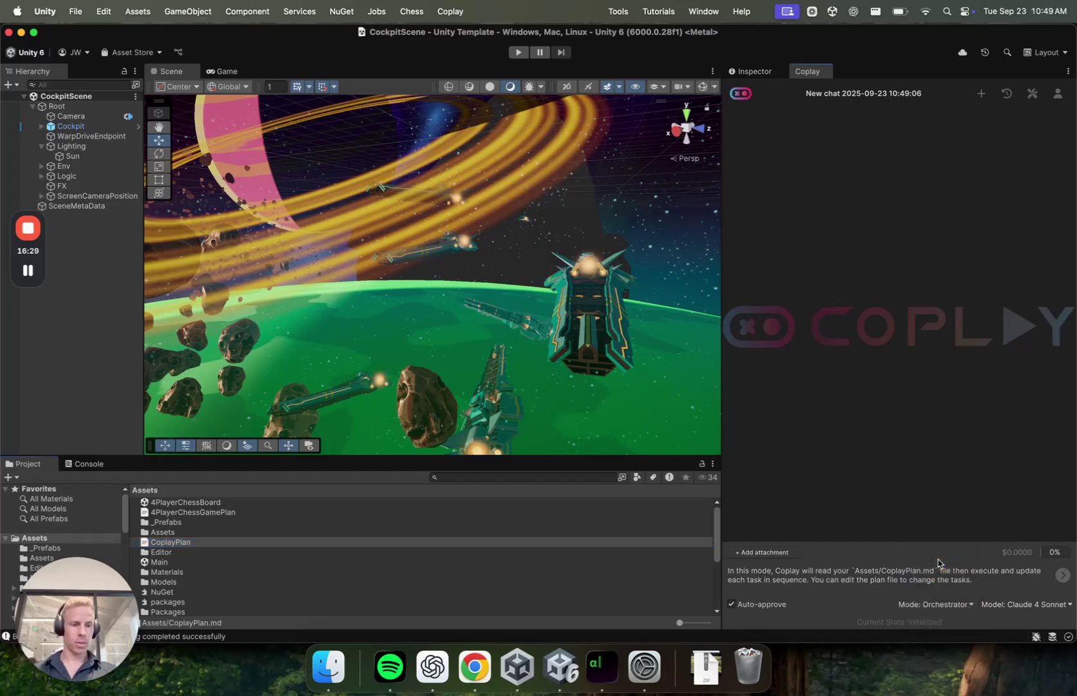
pyautogui.click(1049, 606)
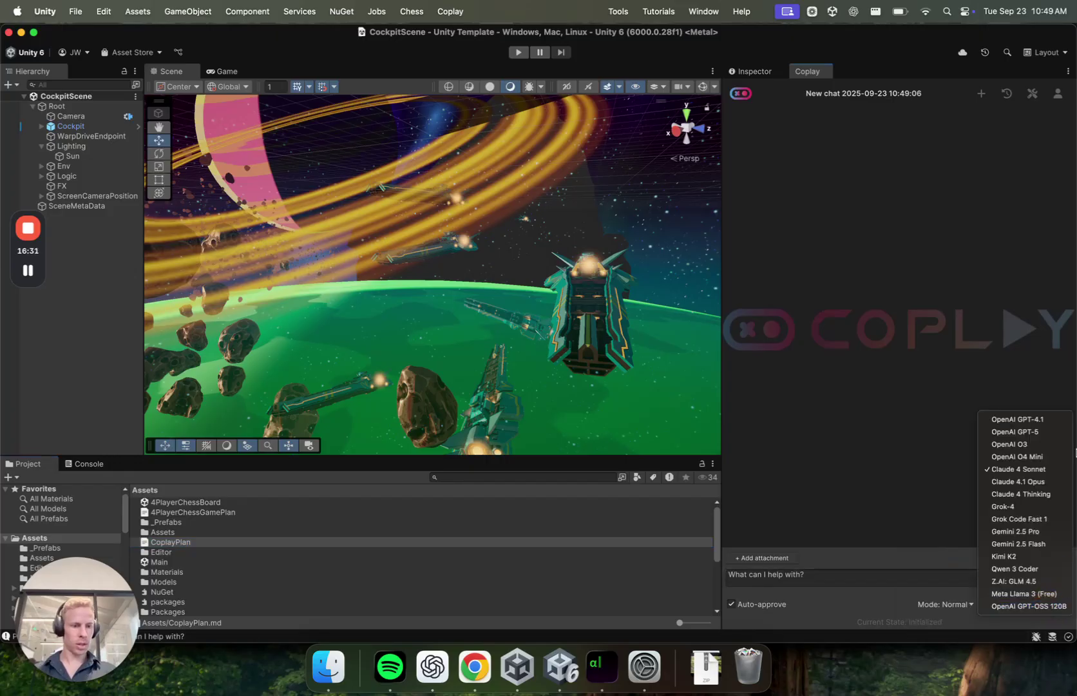
pyautogui.click(1031, 544)
# Ask Coplay 'what's in the scene'
pyautogui.click(839, 575)
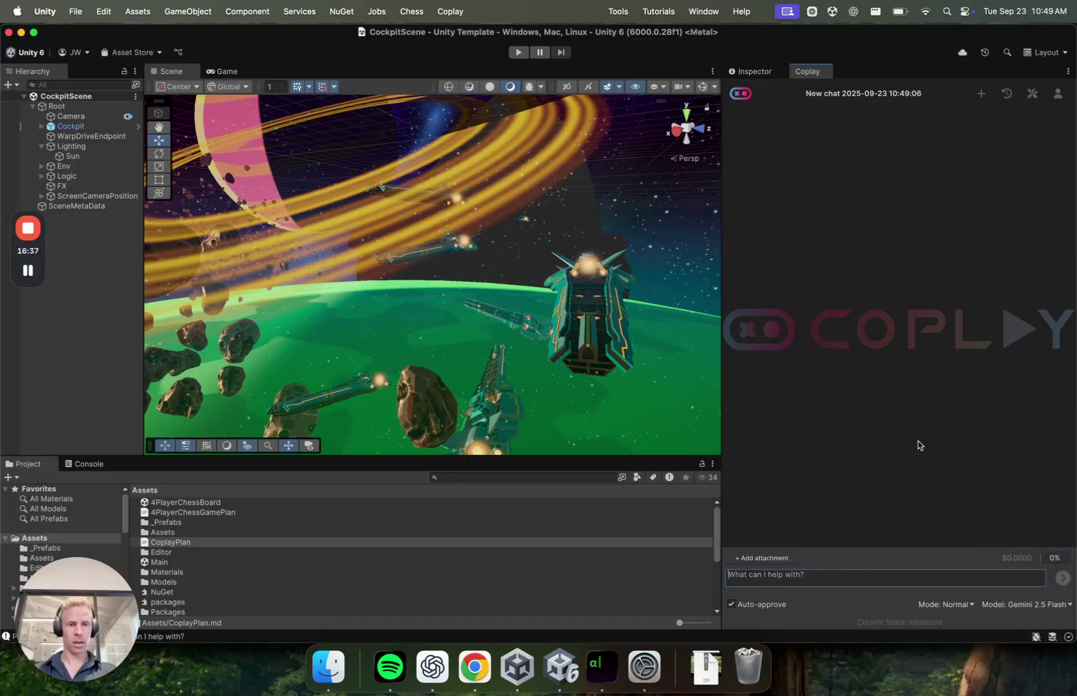
pyautogui.write('what')
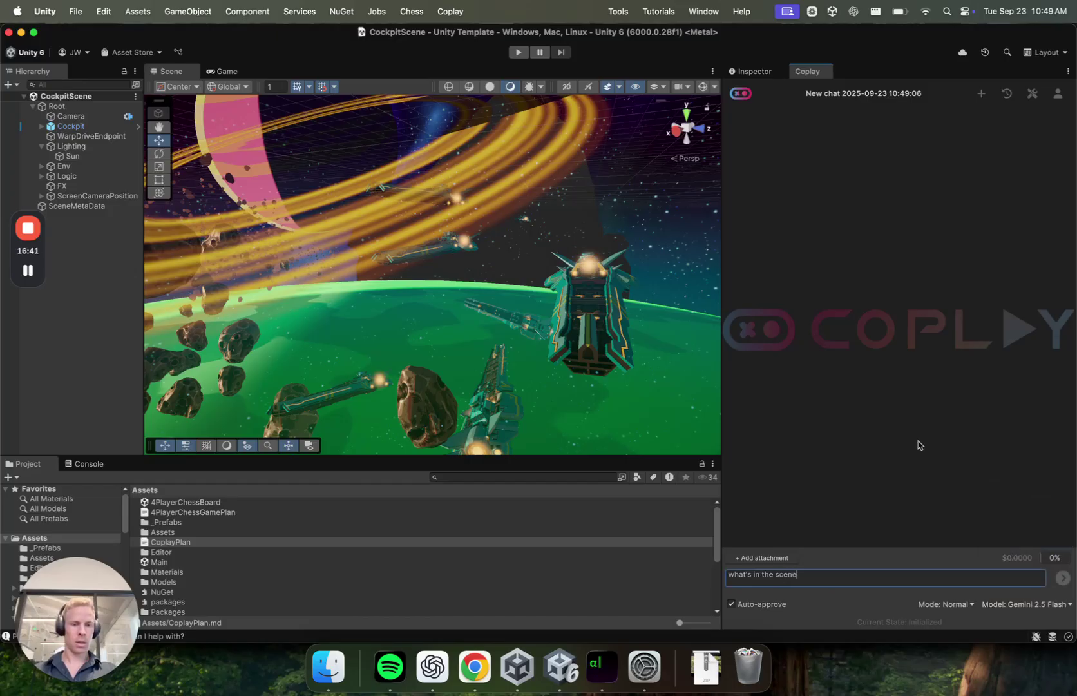
pyautogui.write("'s in the scene")
pyautogui.press('Return')
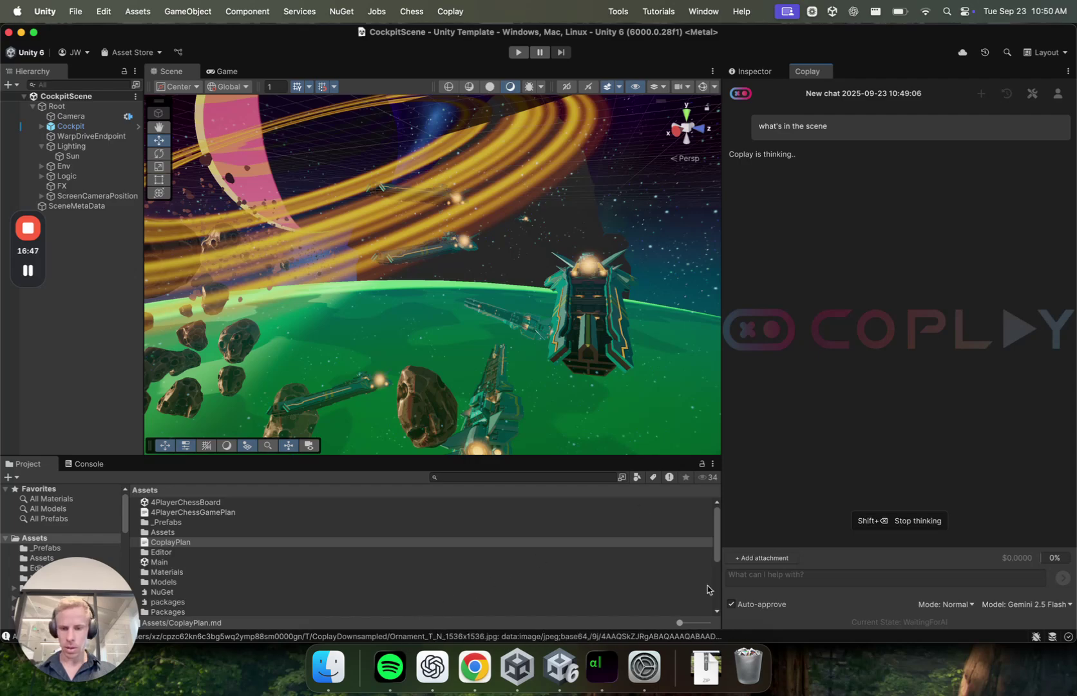
# Stop the pending response, start a new chat, and dock Coplay back beside the Inspector
pyautogui.click(920, 520)
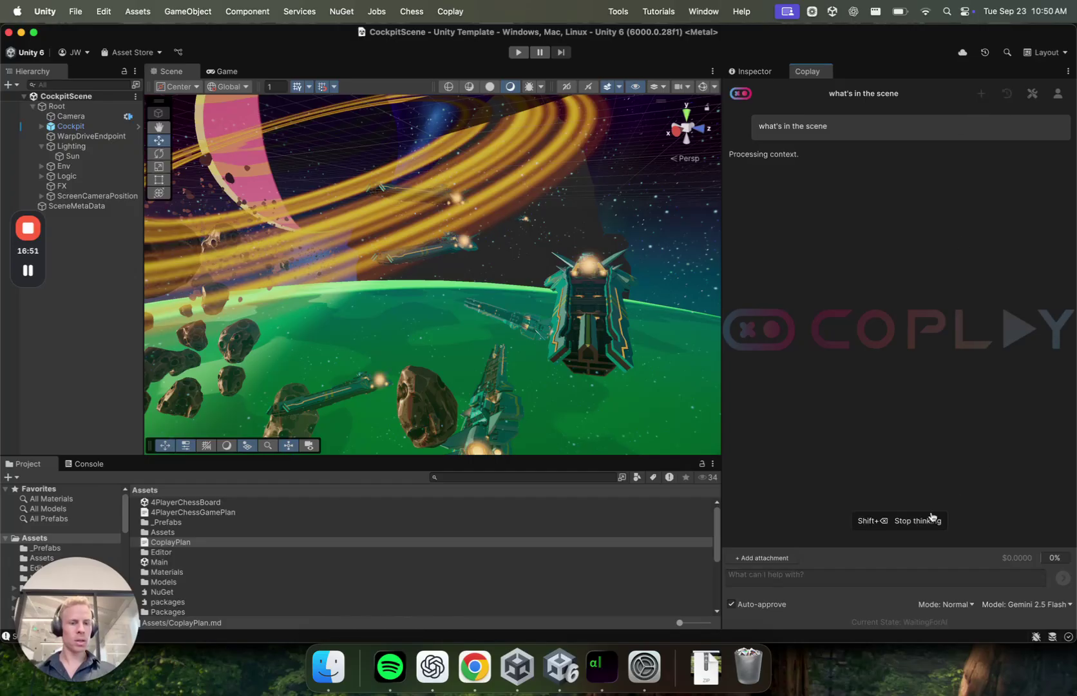
pyautogui.click(921, 520)
pyautogui.click(981, 95)
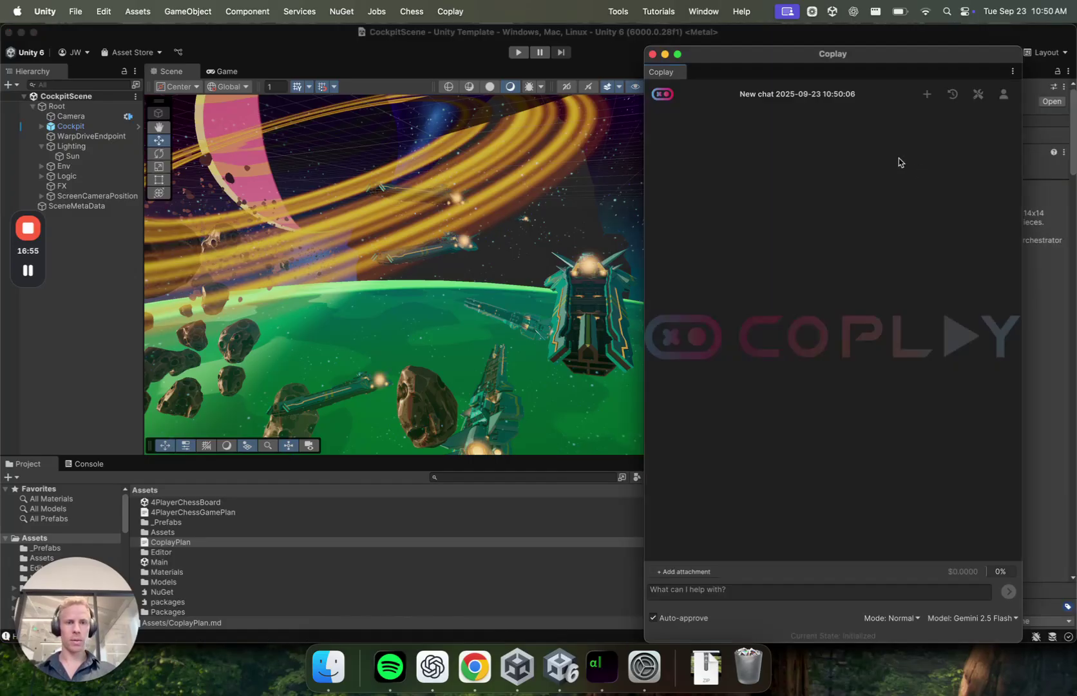
pyautogui.moveTo(774, 58); pyautogui.dragTo(902, 132)
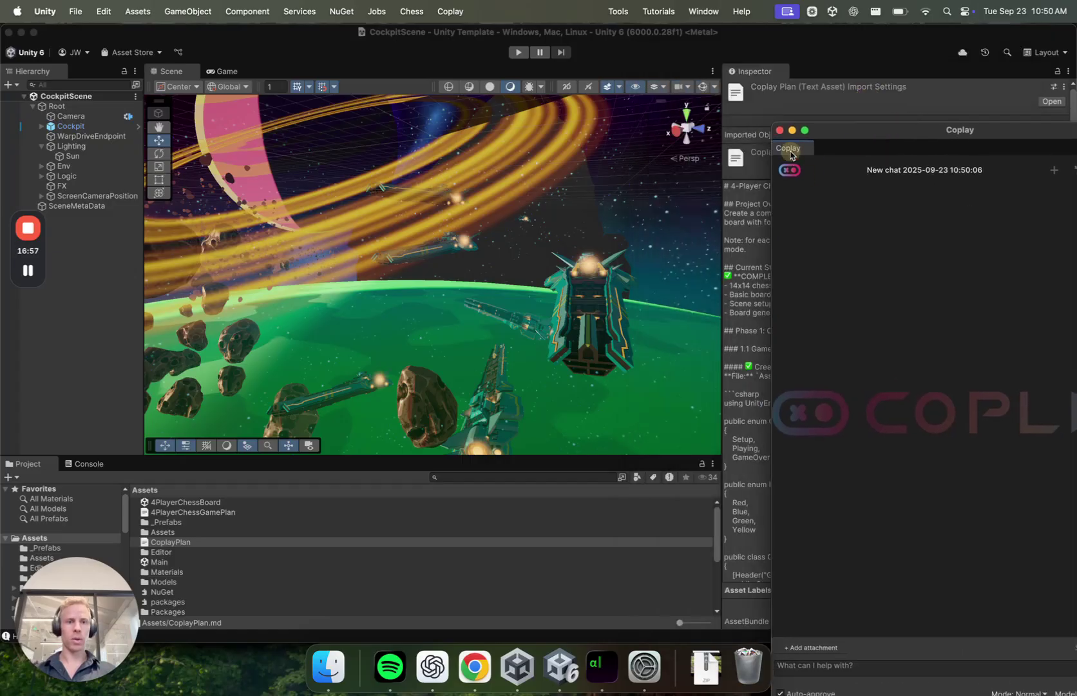
pyautogui.moveTo(788, 148); pyautogui.dragTo(812, 74)
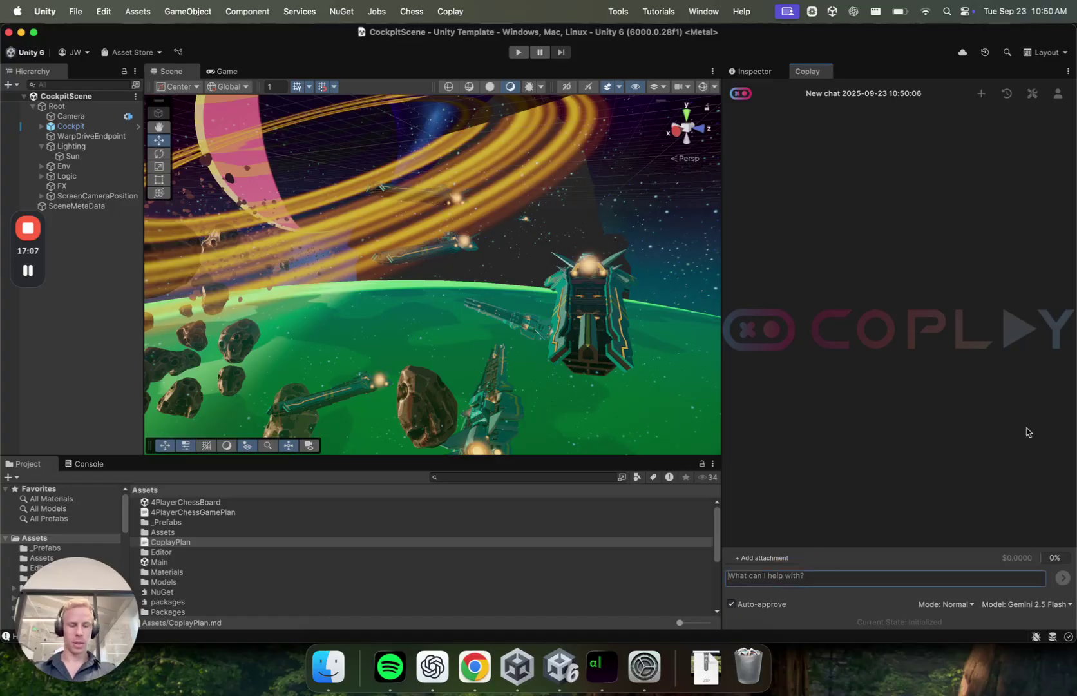
# Ask Coplay what's in the scene and review the returned GameObject list
pyautogui.write('wa')
pyautogui.write("at's in the s")
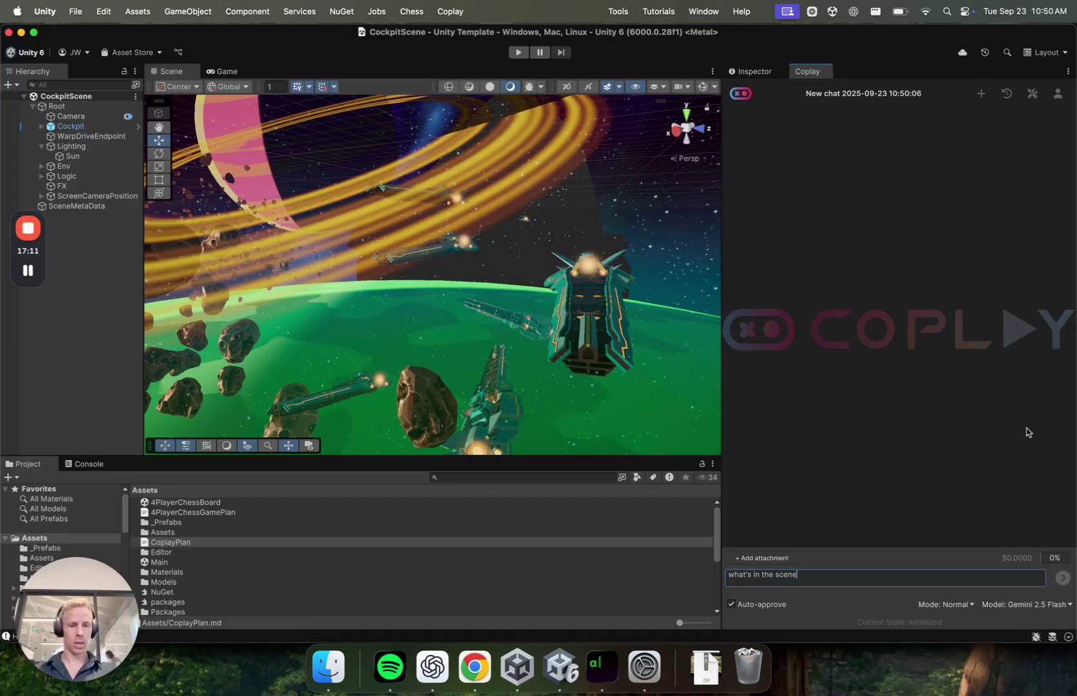
pyautogui.write('cene')
pyautogui.press('Return')
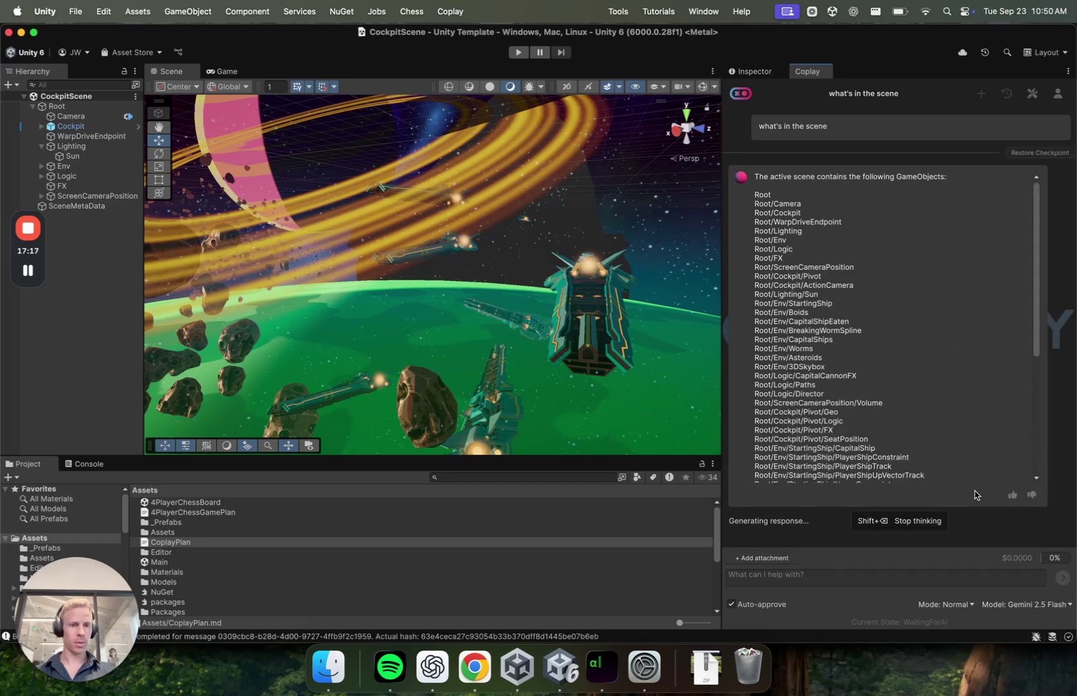
pyautogui.click(902, 521)
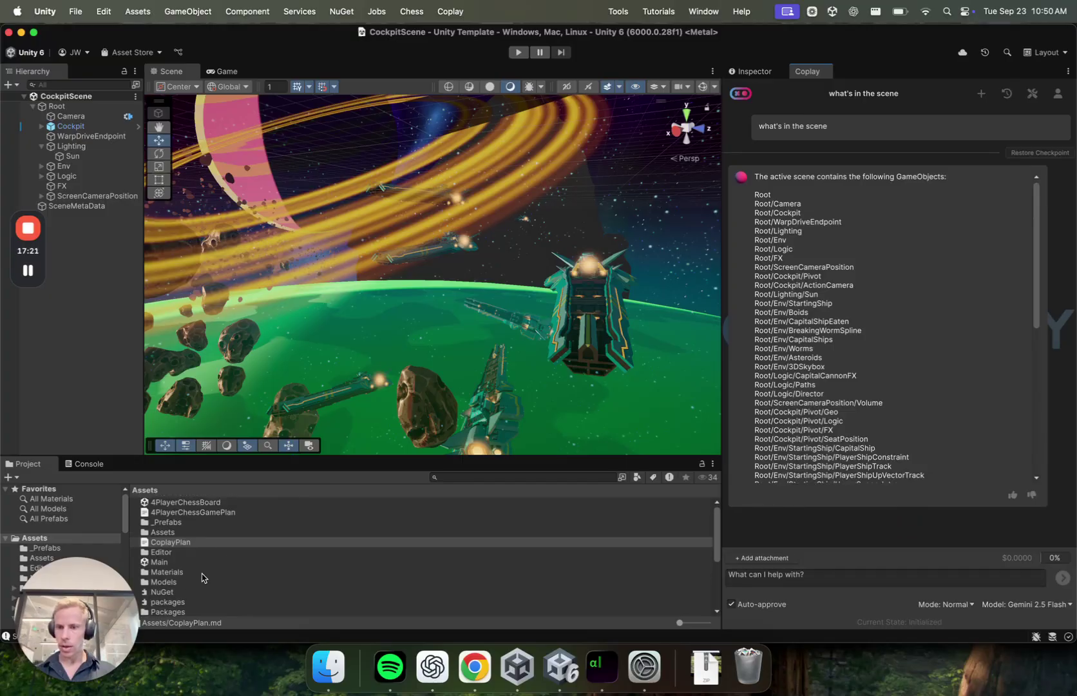
pyautogui.scroll(-5, 254, 564)
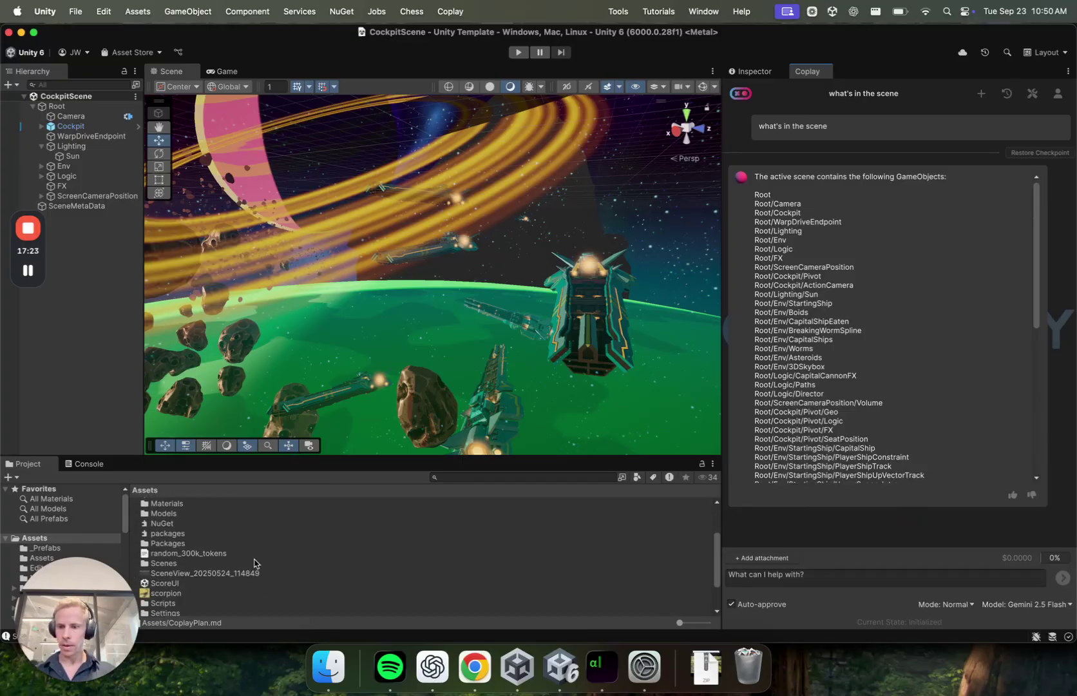
# Attach RocketProjectile.cs from Assets/Scripts to the chat and begin typing the relevance question
pyautogui.scroll(-3, 254, 564)
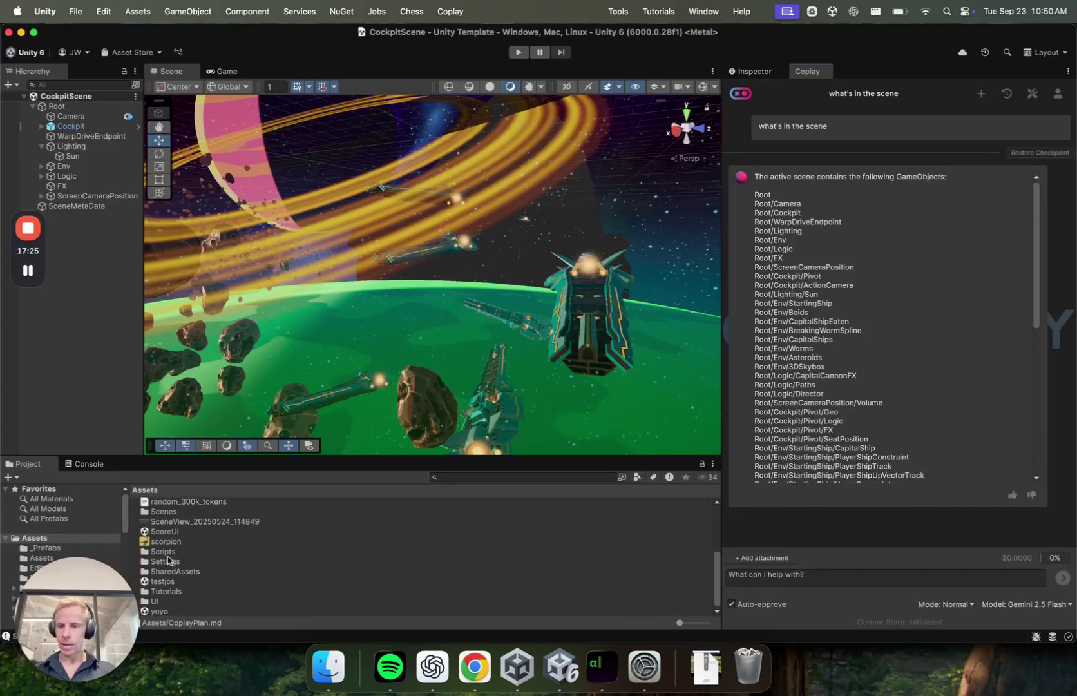
pyautogui.doubleClick(168, 552)
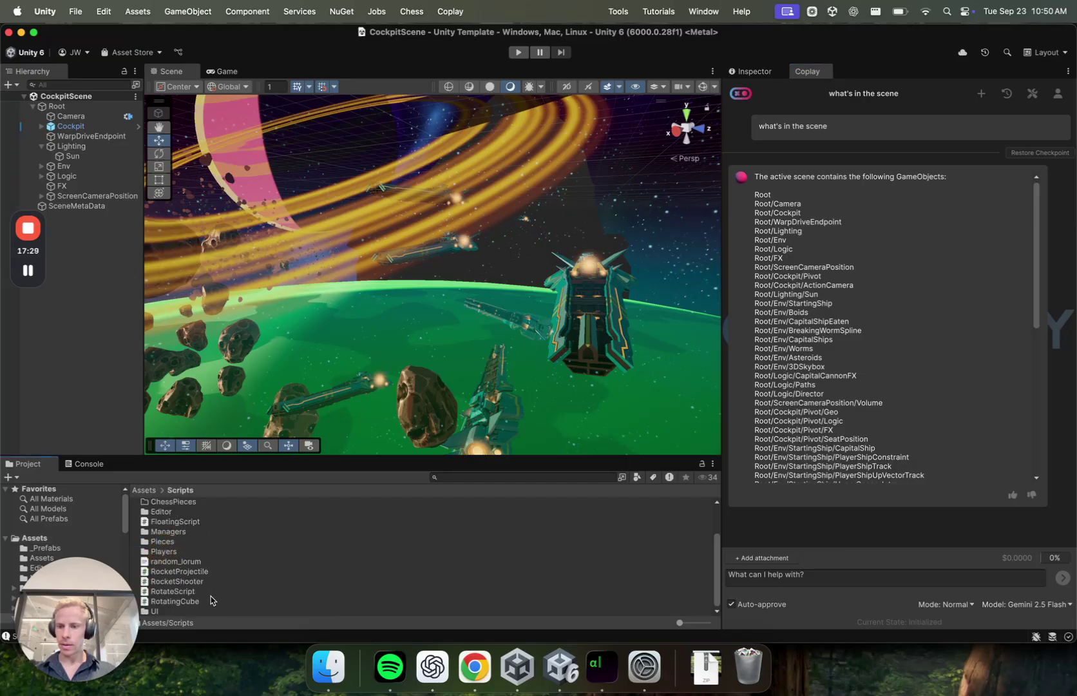
pyautogui.click(179, 522)
pyautogui.moveTo(184, 572); pyautogui.dragTo(817, 529)
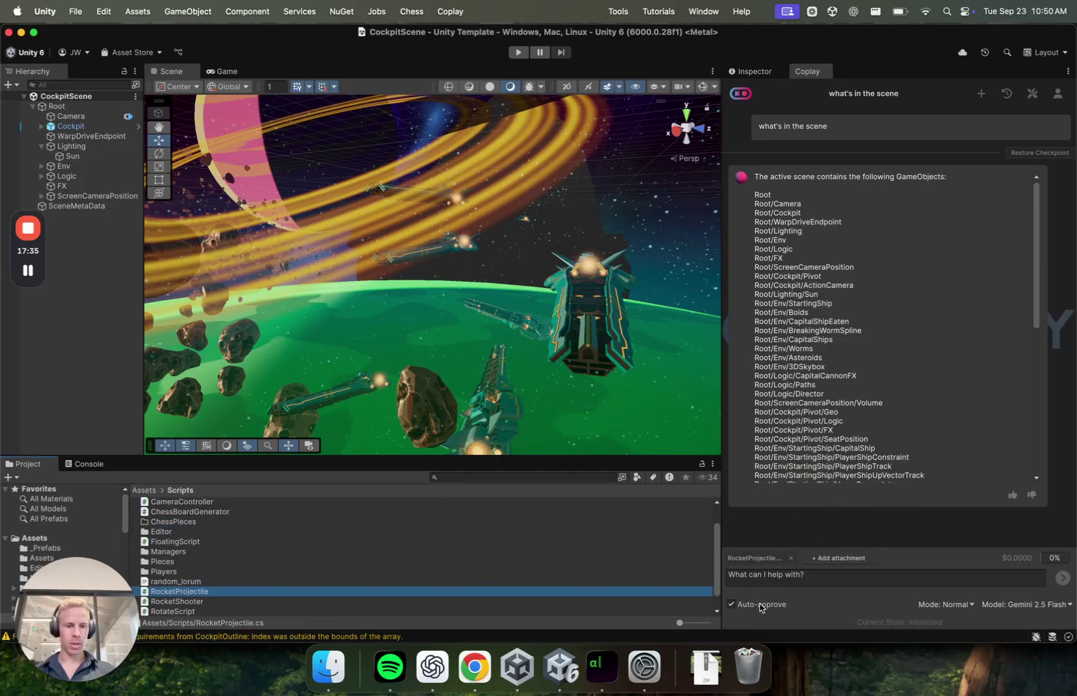
pyautogui.click(763, 577)
pyautogui.write('do')
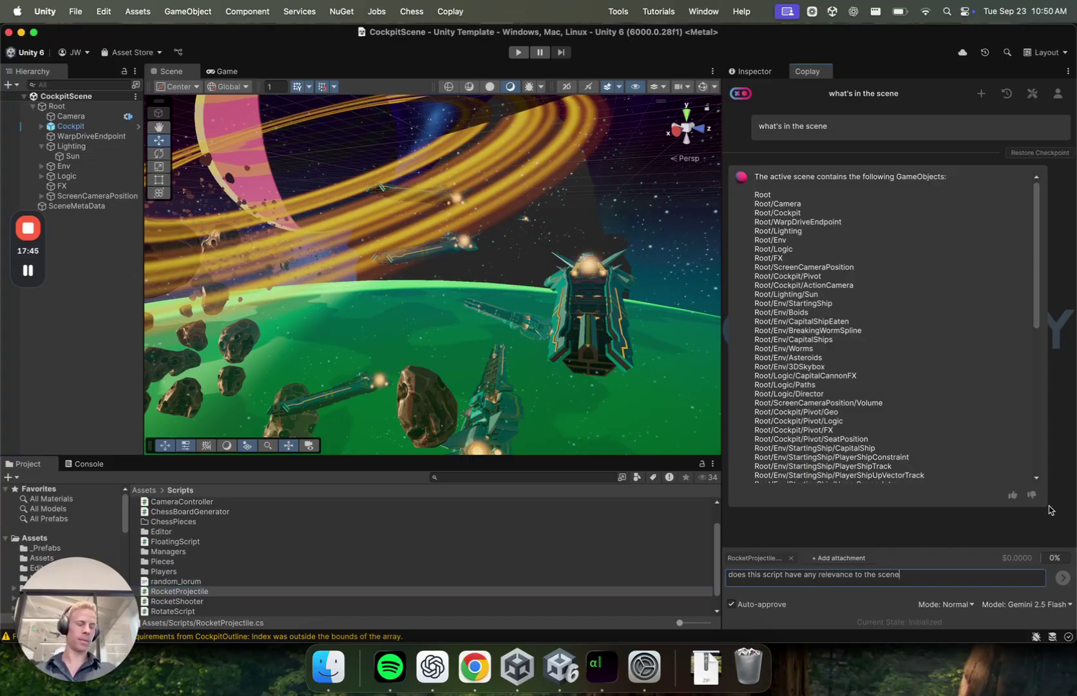
# Switch the model to Claude 4 Sonnet and send the RocketProjectile relevance question
pyautogui.click(1064, 604)
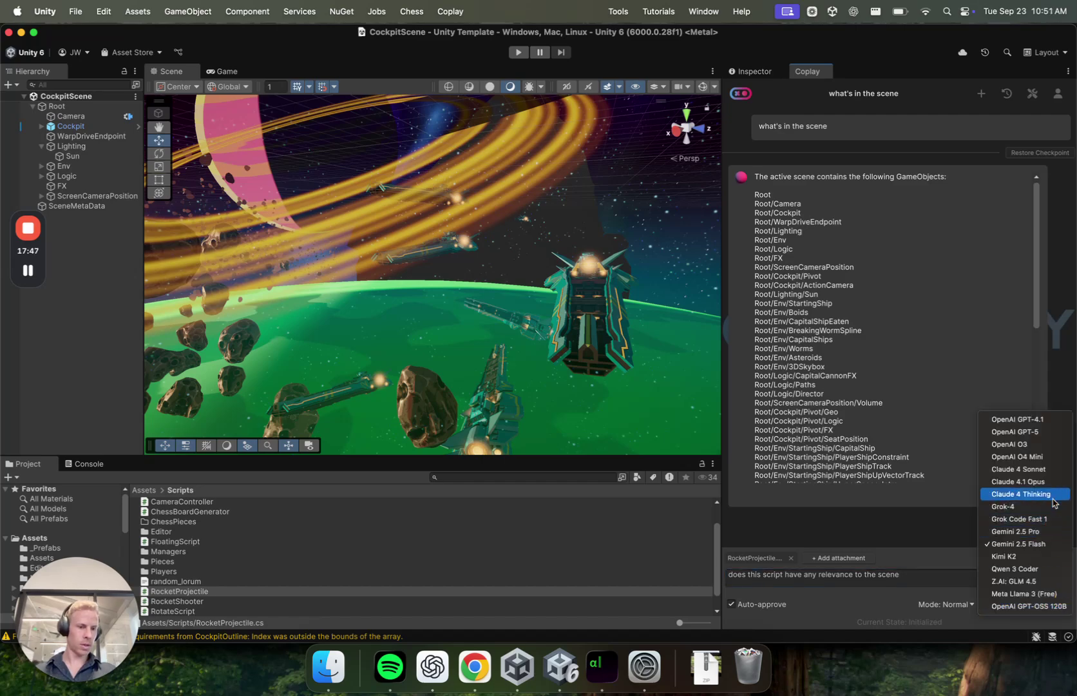
pyautogui.click(1039, 472)
pyautogui.click(1063, 578)
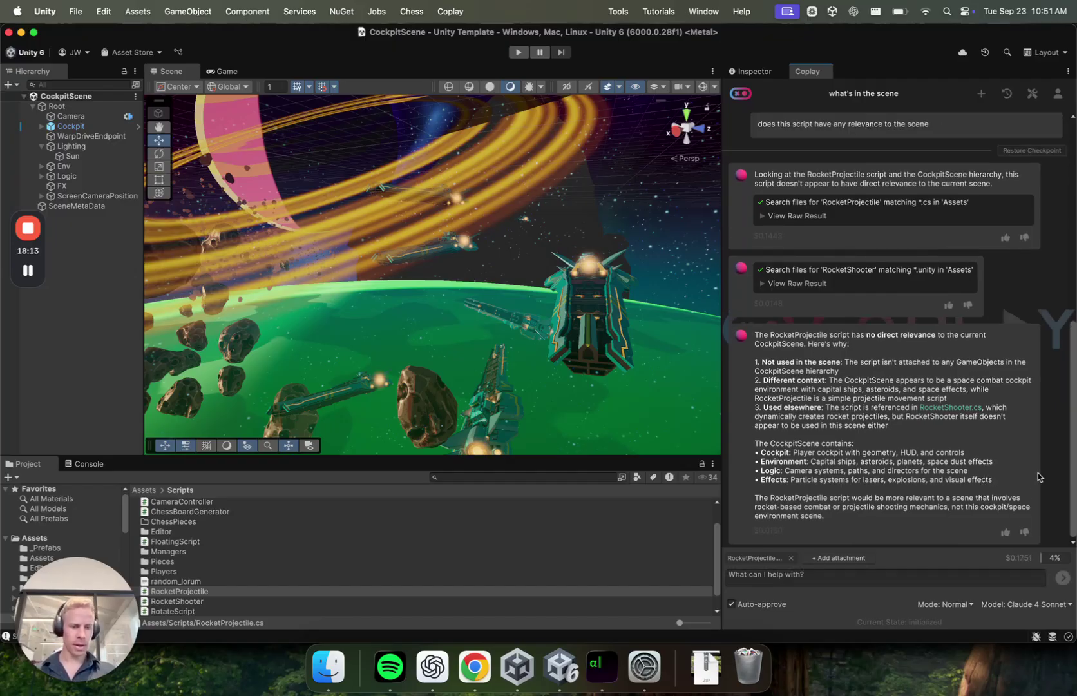
# Remove the RocketProjectile attachment and start a new Coplay chat on Gemini 2.5 Flash
pyautogui.click(791, 558)
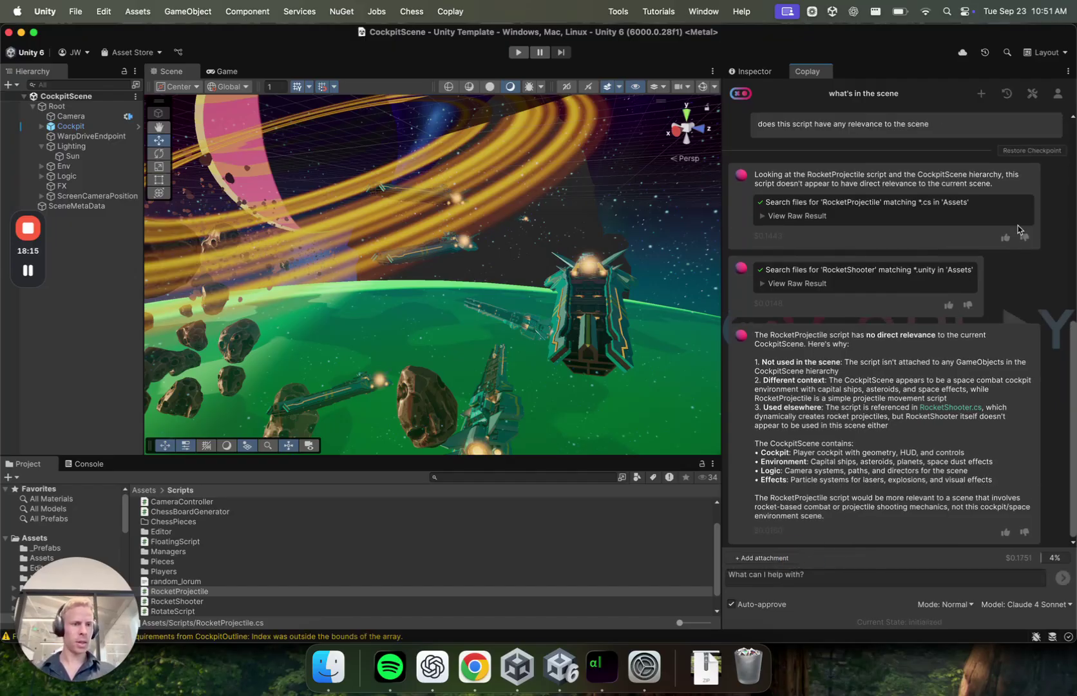
pyautogui.click(981, 93)
pyautogui.click(1021, 605)
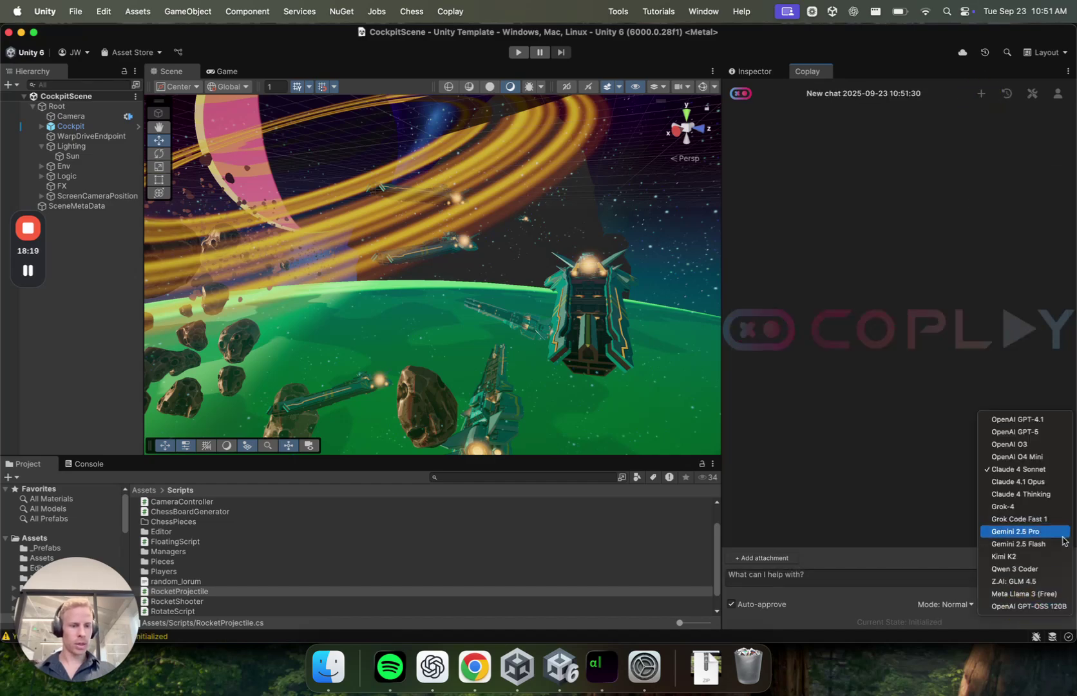
pyautogui.click(1039, 544)
# Turn off auto-approve and begin typing the request to create 4 cubes with random scripts
pyautogui.click(813, 585)
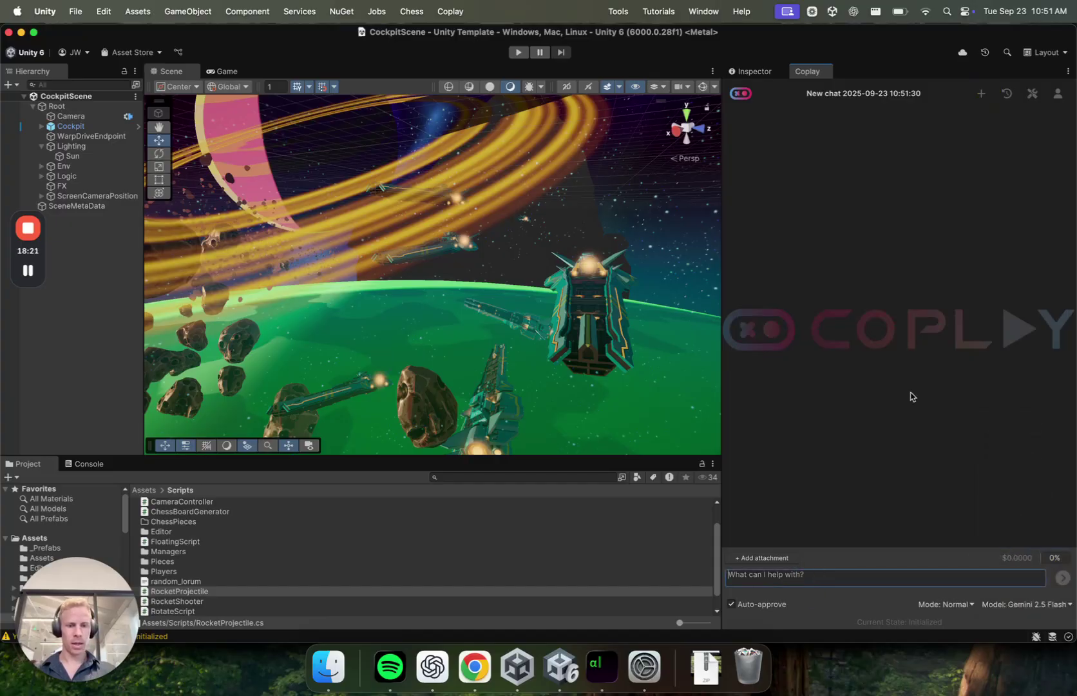
pyautogui.click(733, 605)
pyautogui.click(811, 573)
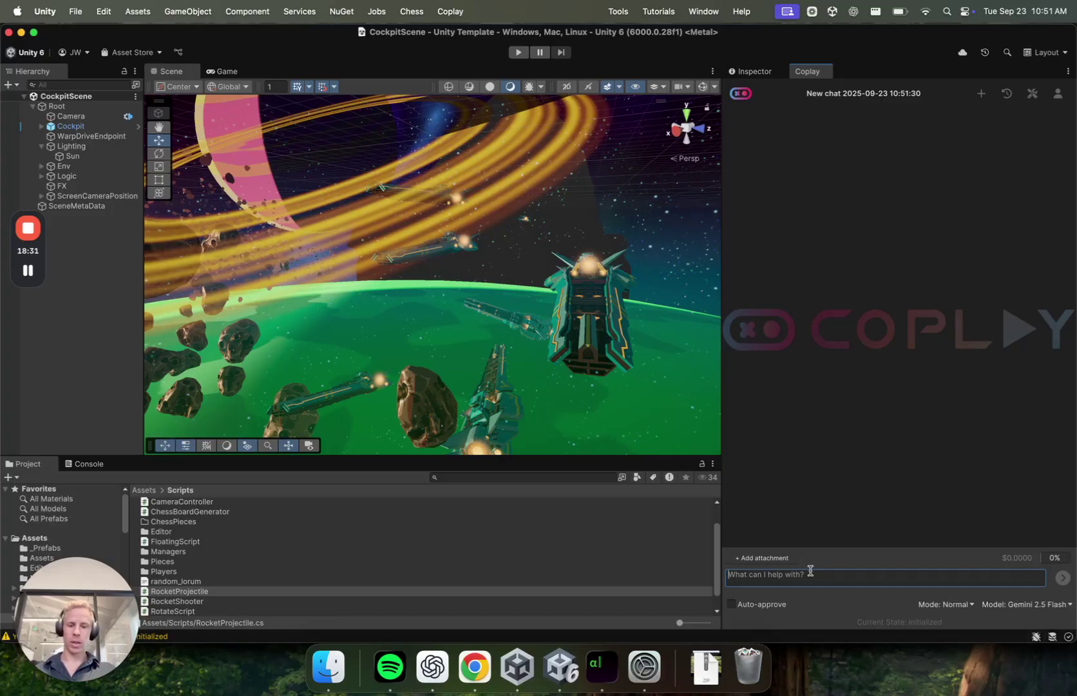
pyautogui.write('c')
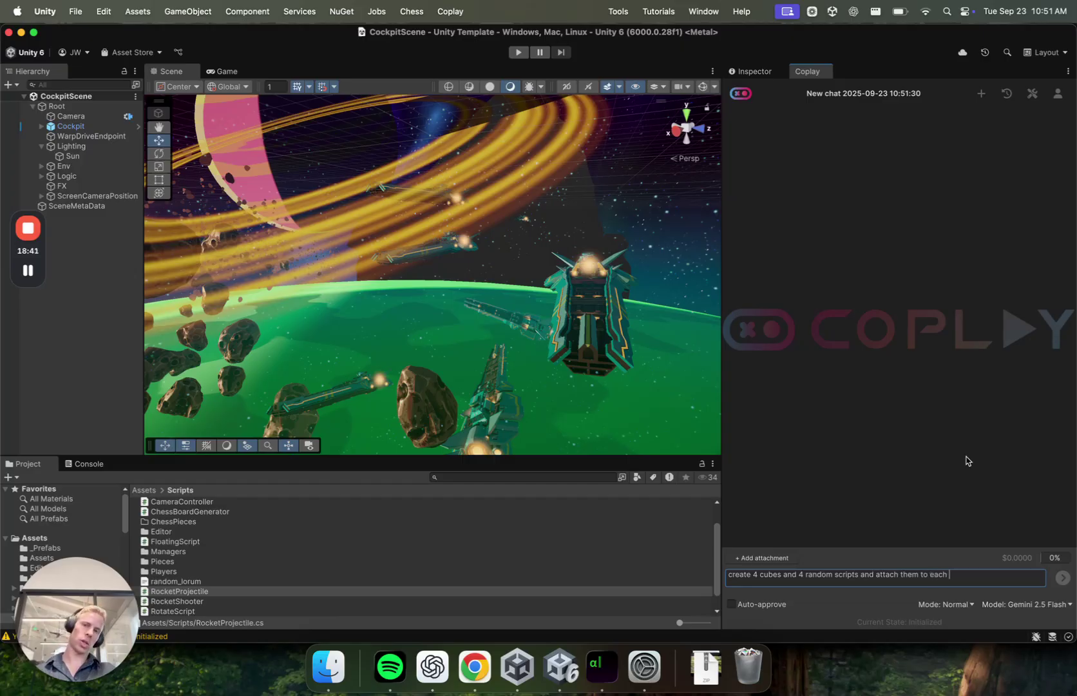
# Send the cube request, then approve creating Cube1, Cube3 and Cube4 but cancel Cube2
pyautogui.press('Return')
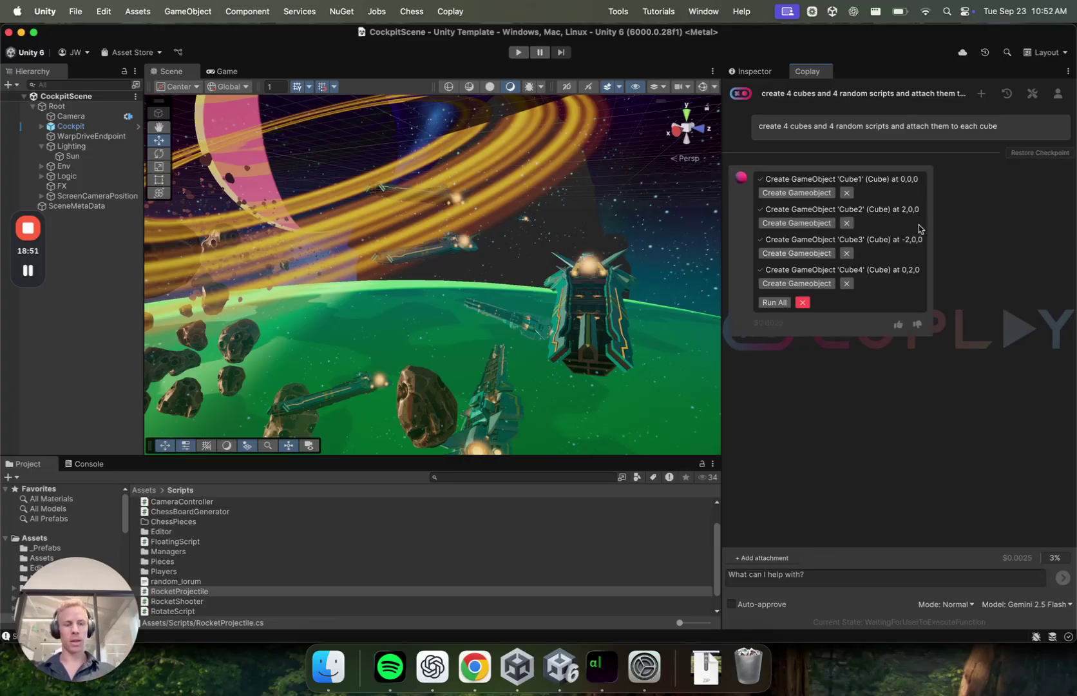
pyautogui.click(796, 194)
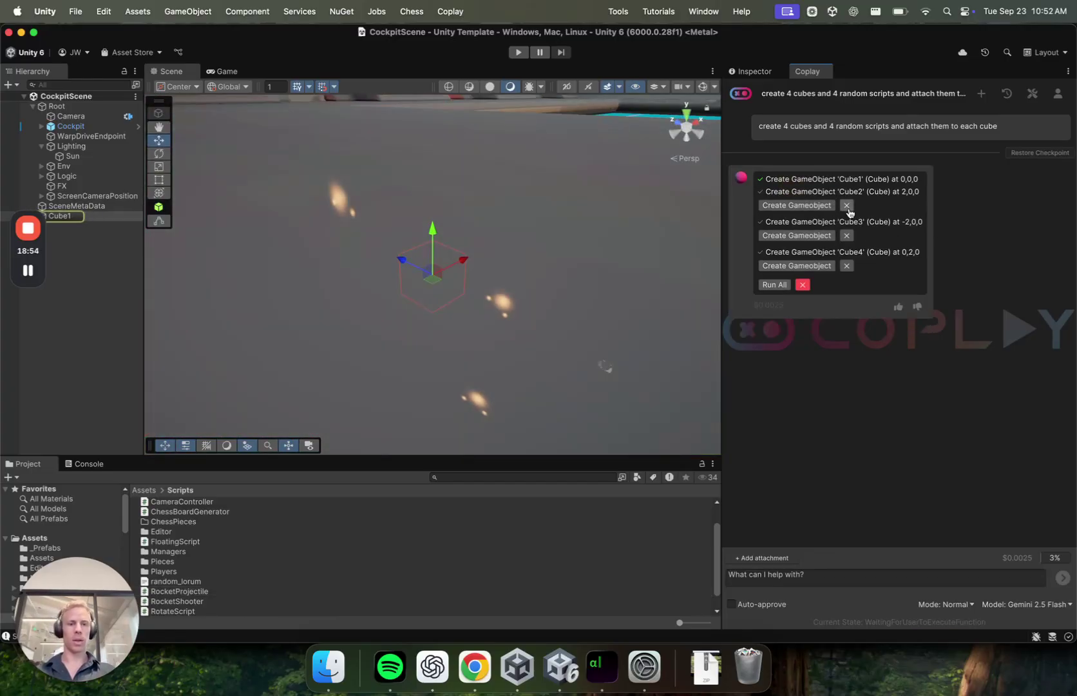
pyautogui.click(847, 205)
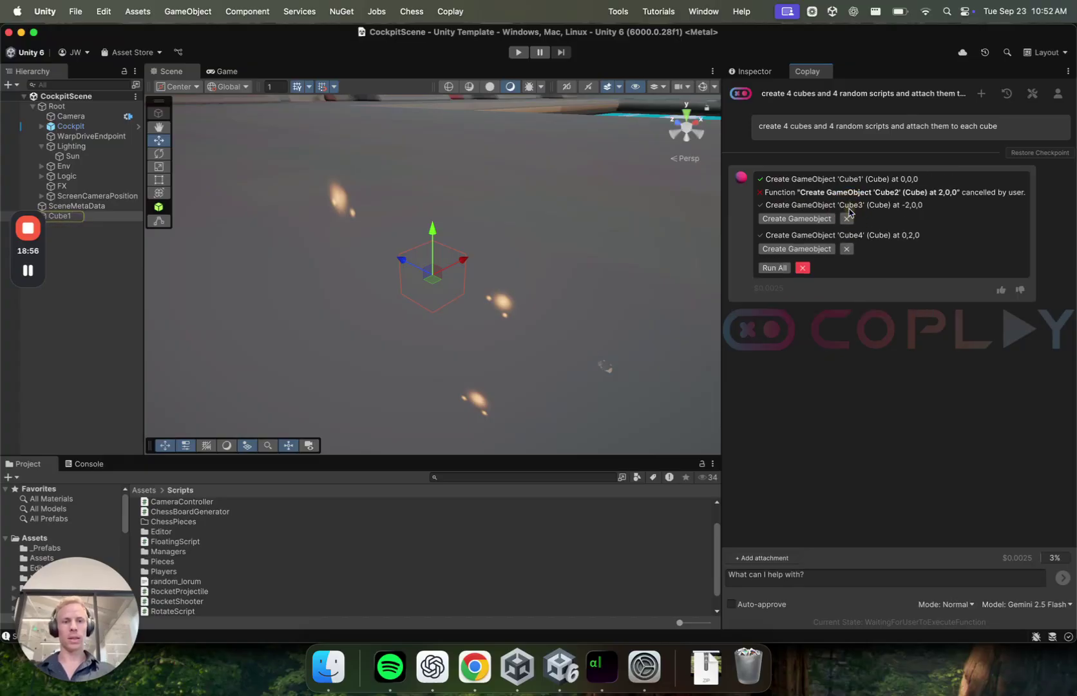
pyautogui.click(796, 218)
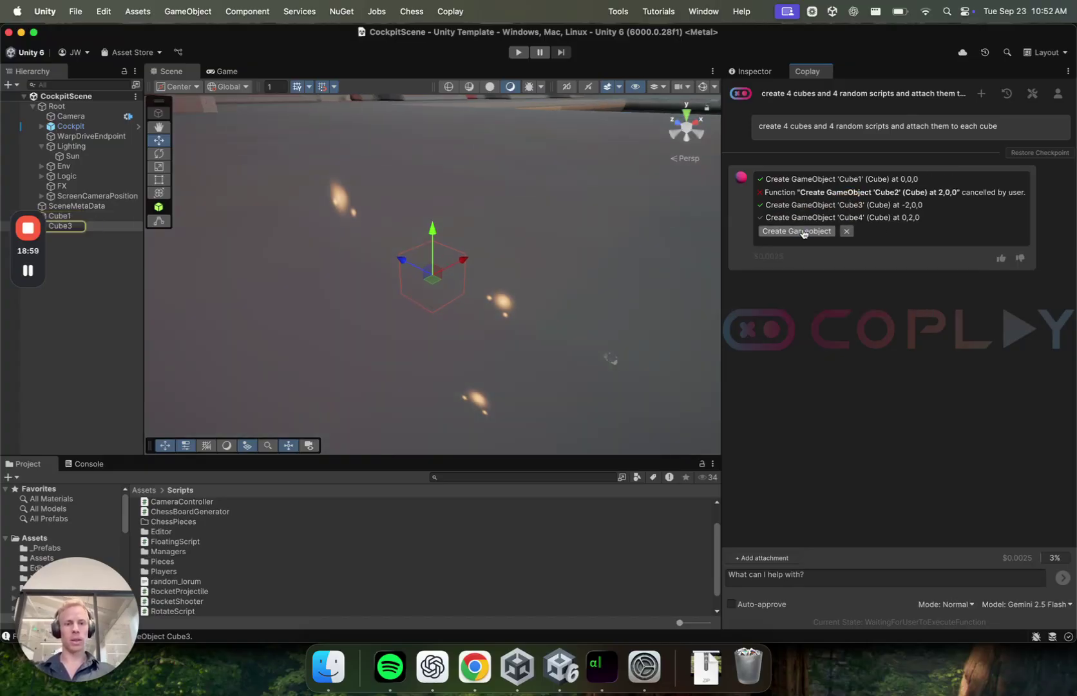
pyautogui.click(811, 232)
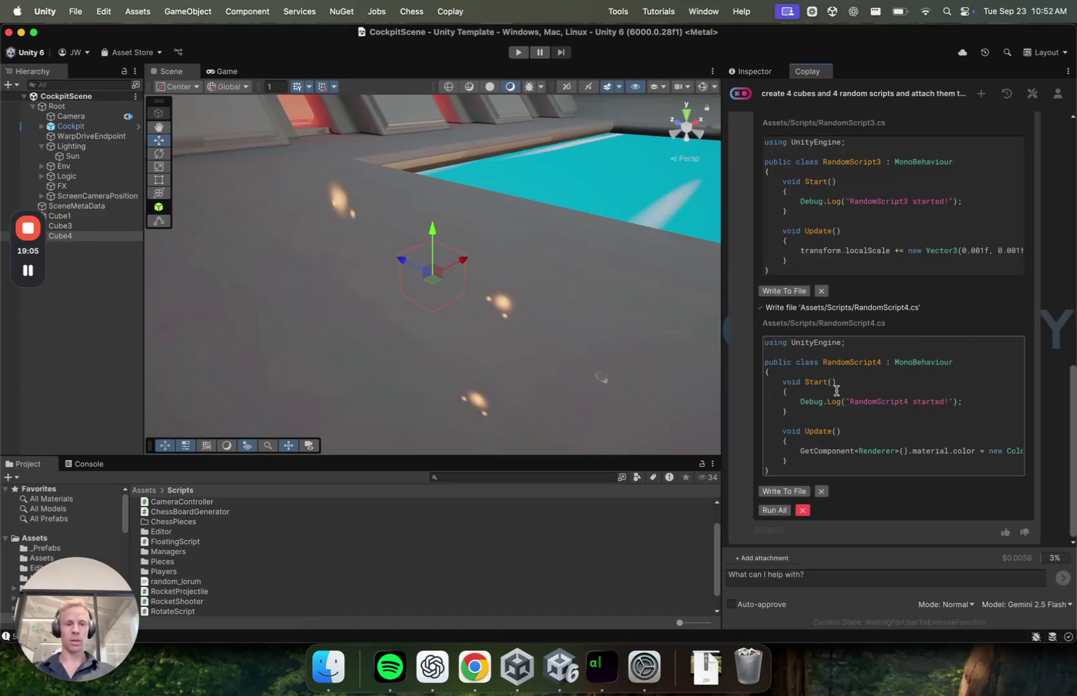
# Review the proposed RandomScripts and write feedback asking each script to move its cube uniquely
pyautogui.scroll(10, 876, 335)
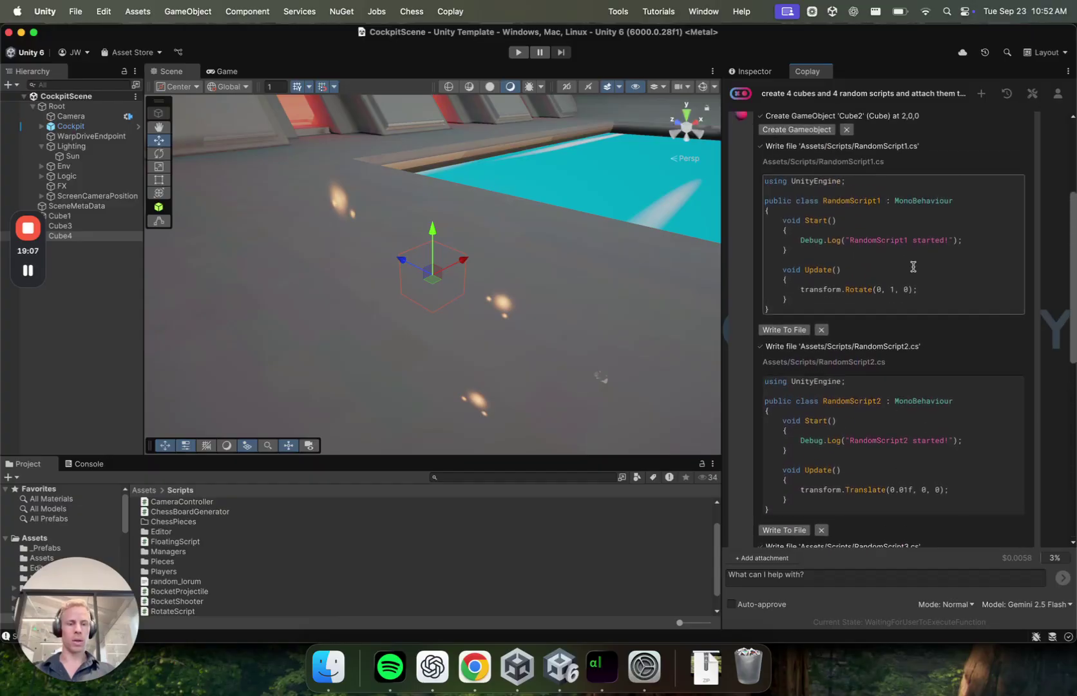
pyautogui.scroll(5, 913, 266)
pyautogui.scroll(-9, 913, 267)
pyautogui.scroll(5, 902, 257)
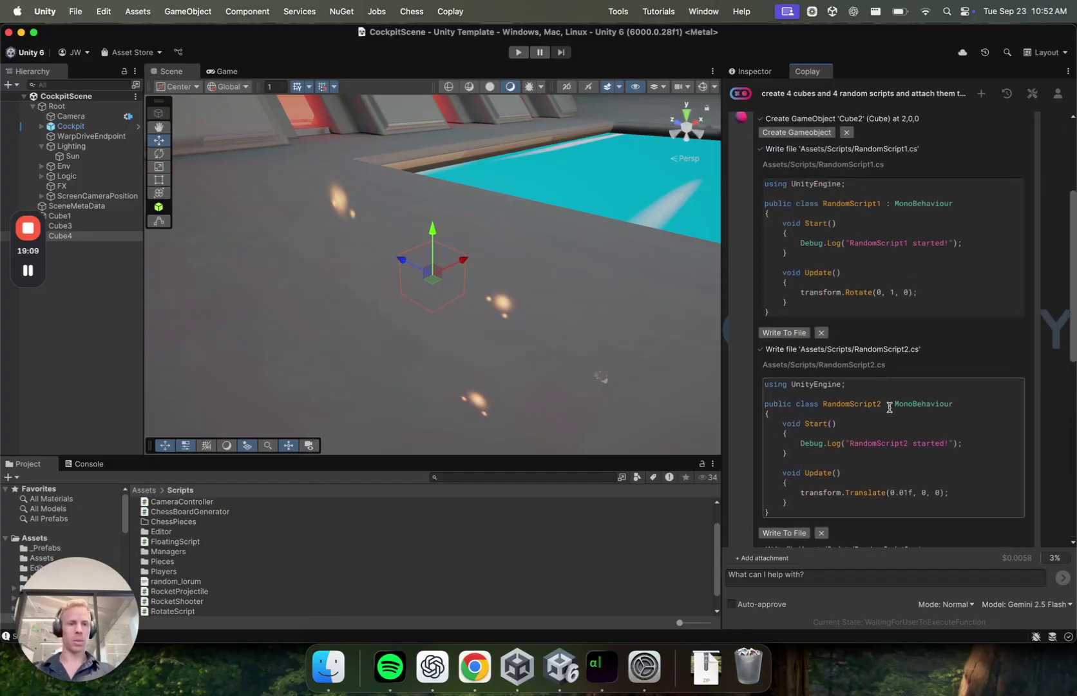
pyautogui.scroll(-8, 889, 407)
pyautogui.hscroll(3, 885, 534)
pyautogui.scroll(-2, 1051, 461)
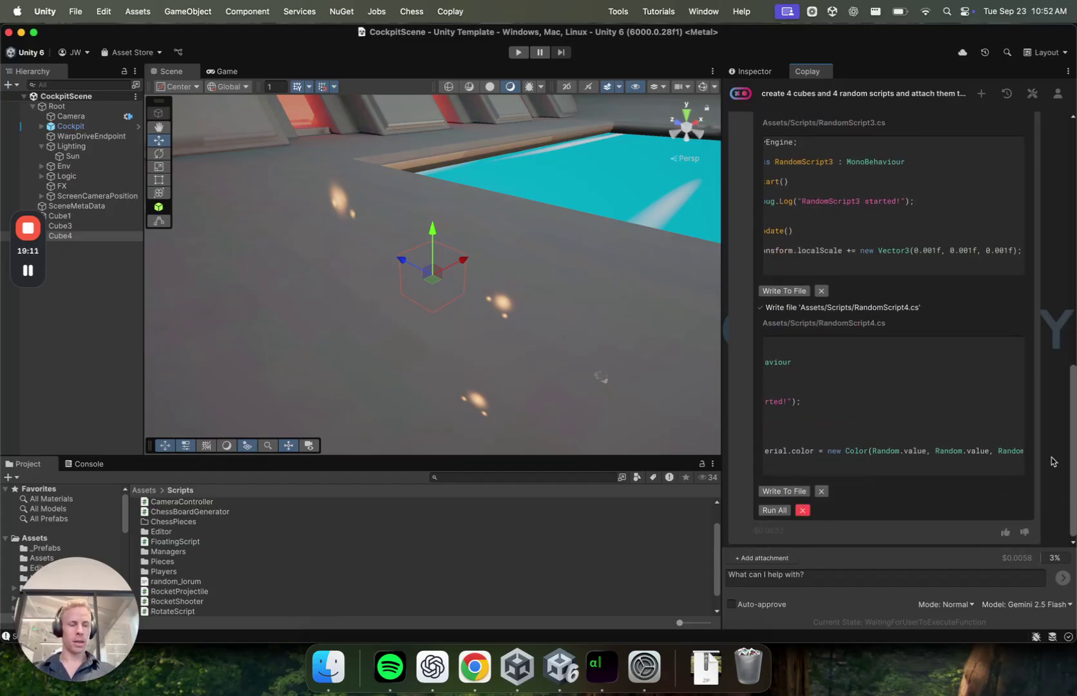
pyautogui.click(805, 573)
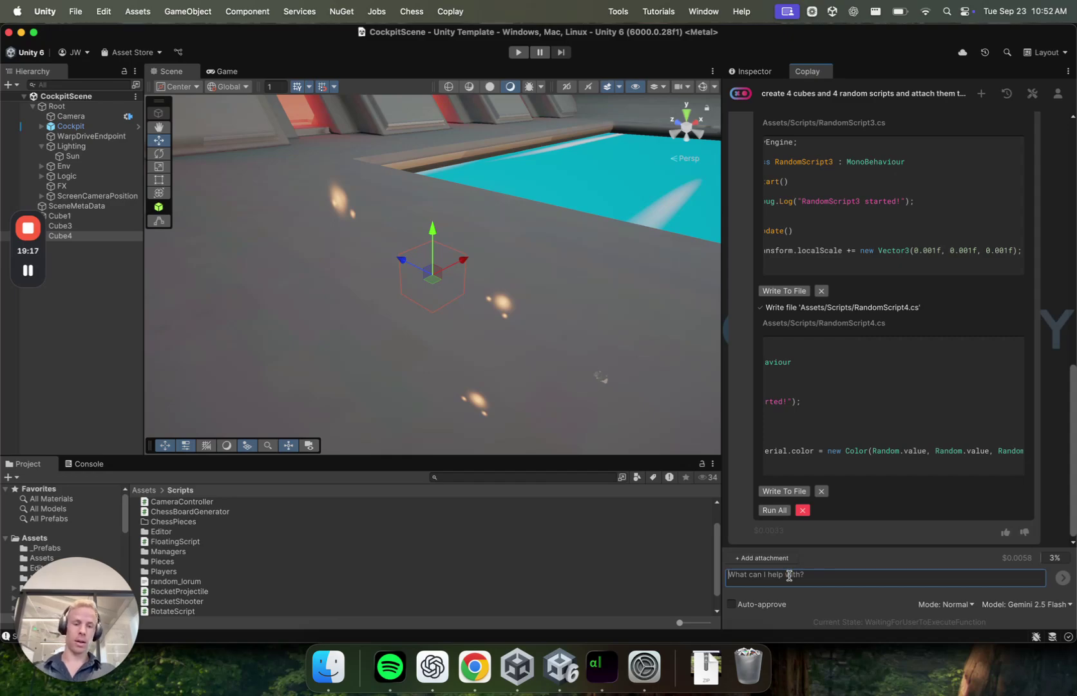
pyautogui.write('instead of complete randomen')
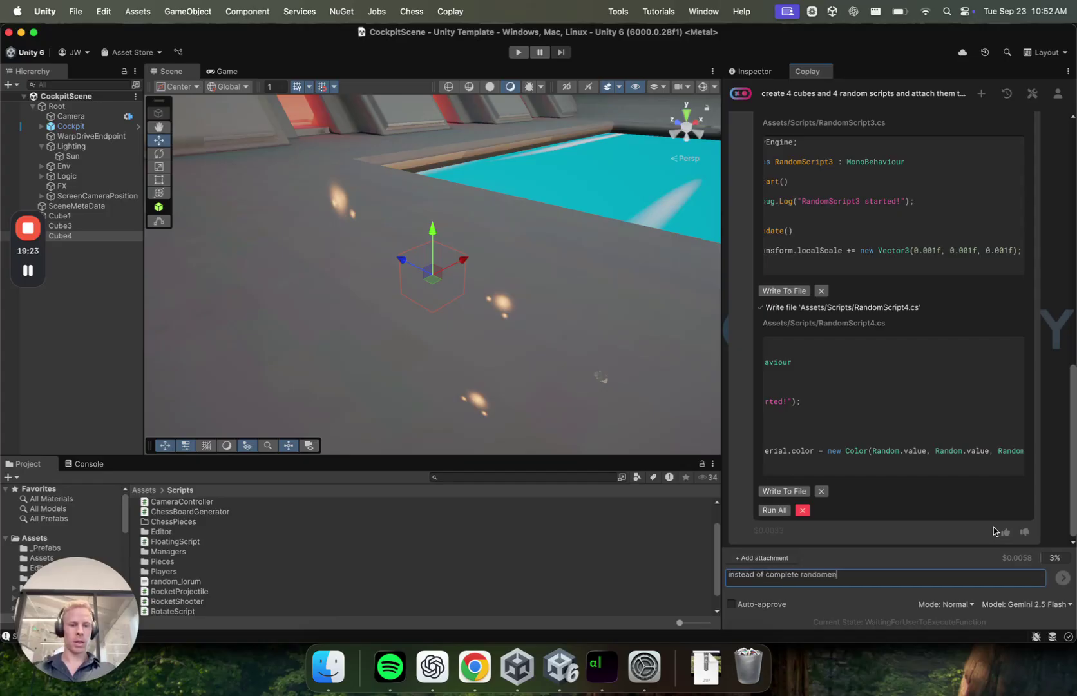
pyautogui.write('ss make each script move the  cube in some unique wa')
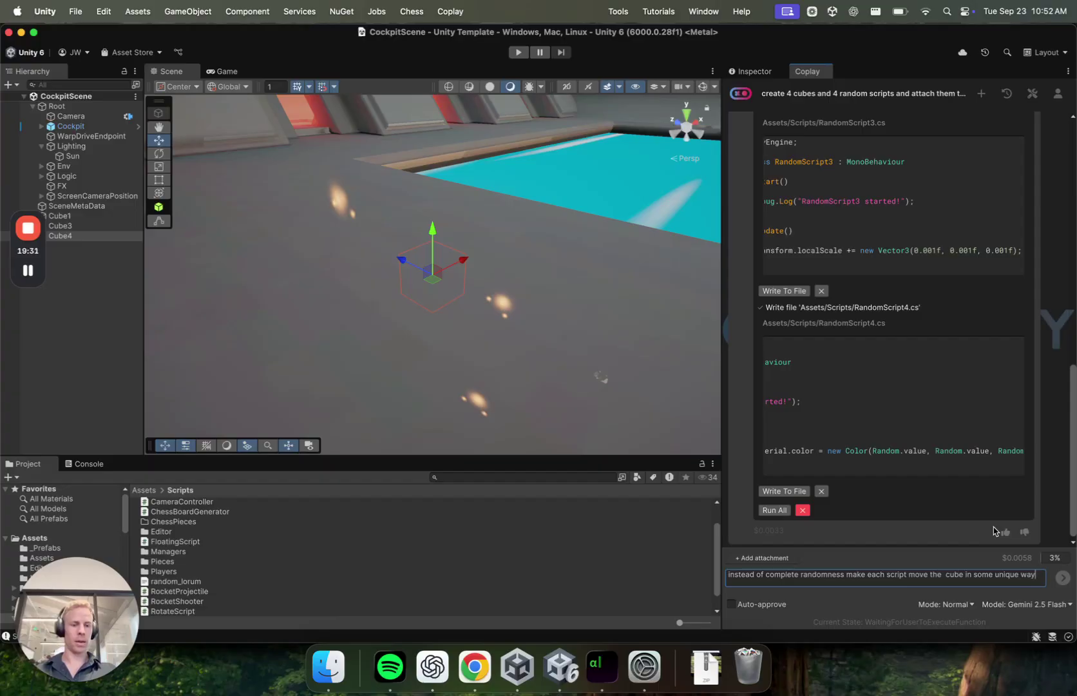
pyautogui.write('y')
# Send the feedback and review the rewritten MoveScript1–MoveScript4 code blocks
pyautogui.press('Return')
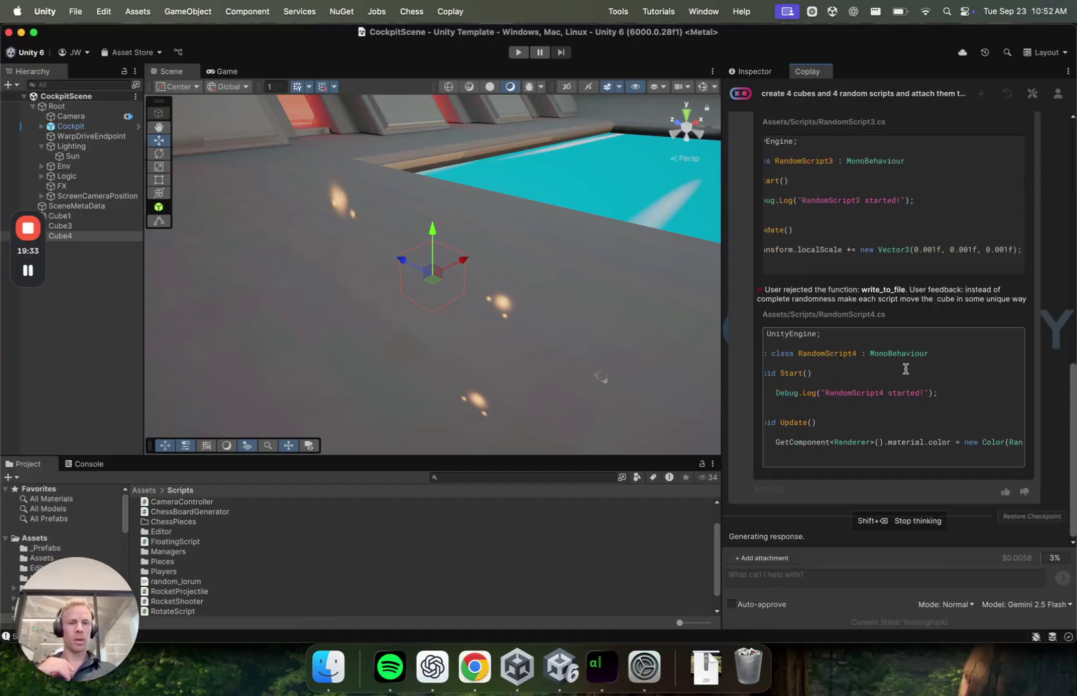
pyautogui.scroll(10, 905, 369)
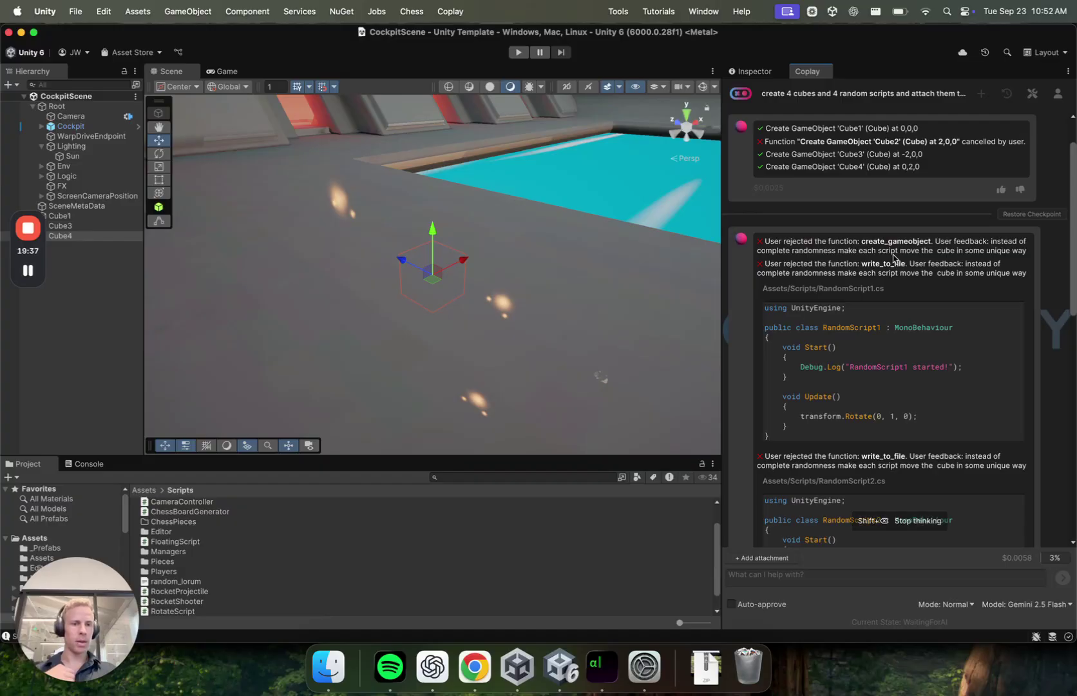
pyautogui.scroll(-10, 760, 432)
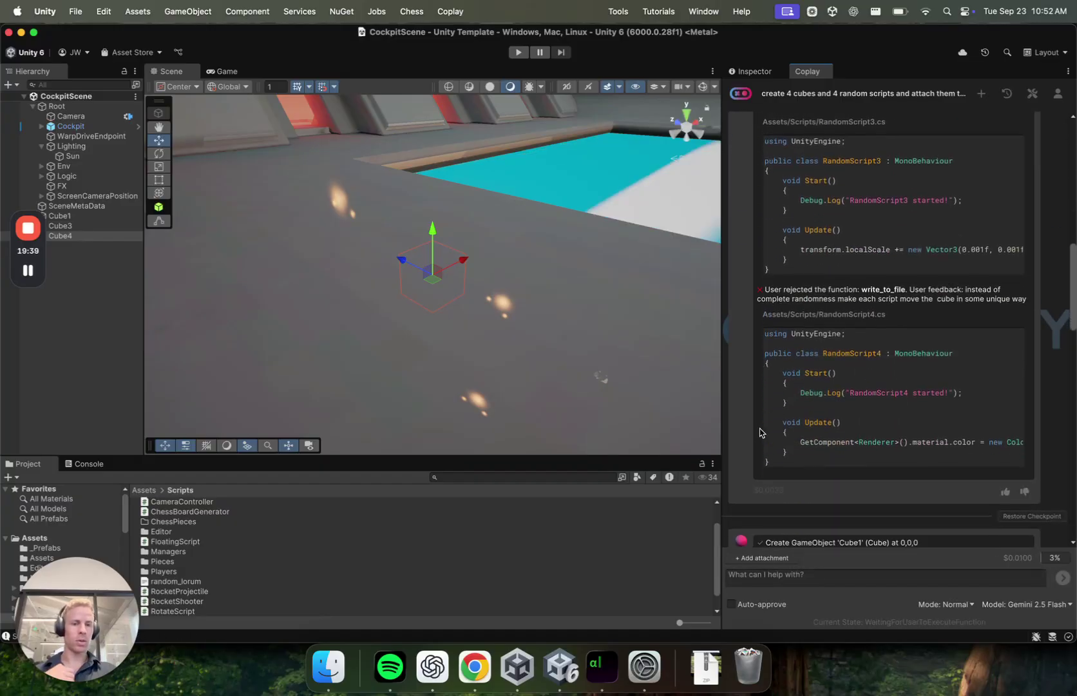
pyautogui.scroll(-12, 760, 432)
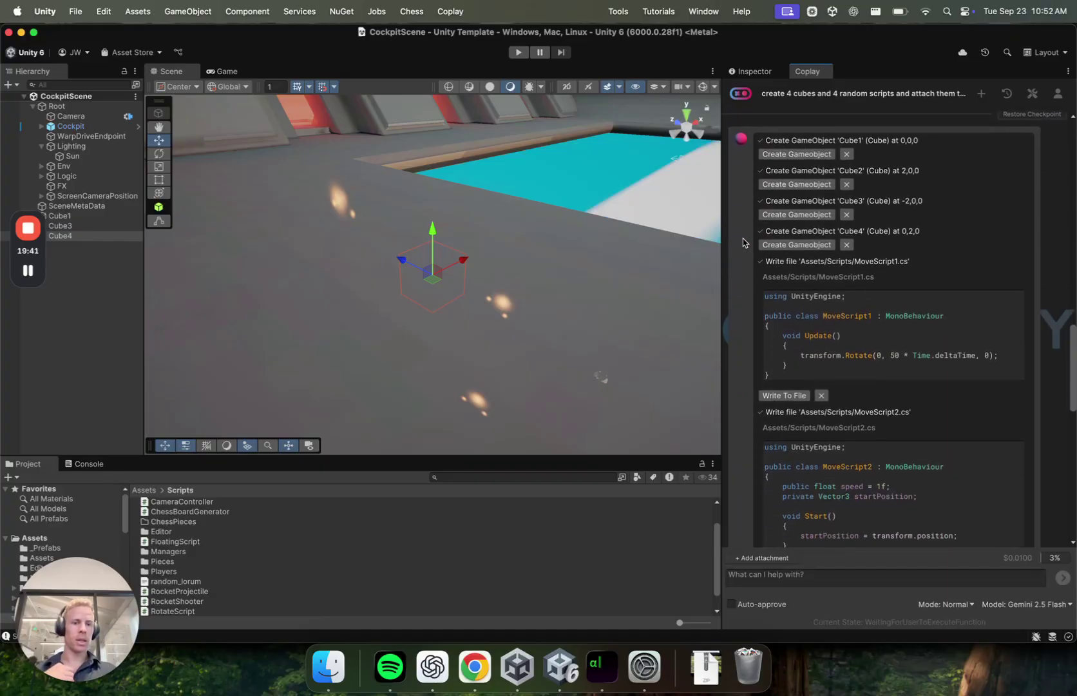
pyautogui.scroll(-5, 743, 239)
pyautogui.scroll(9, 743, 239)
pyautogui.scroll(-9, 743, 243)
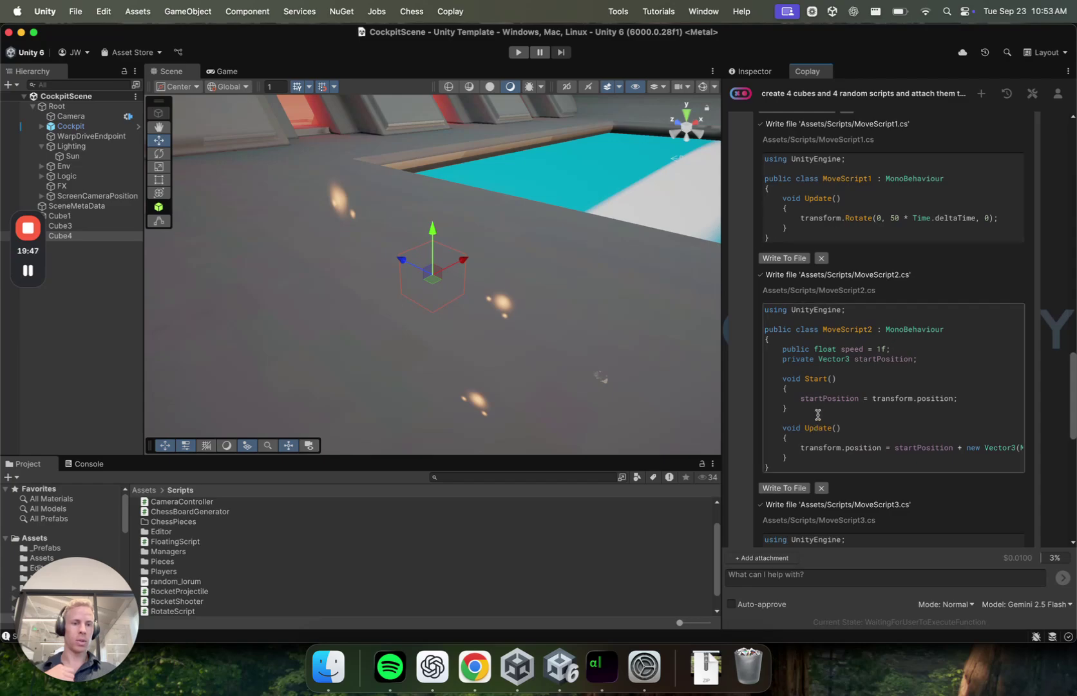
pyautogui.scroll(1, 875, 285)
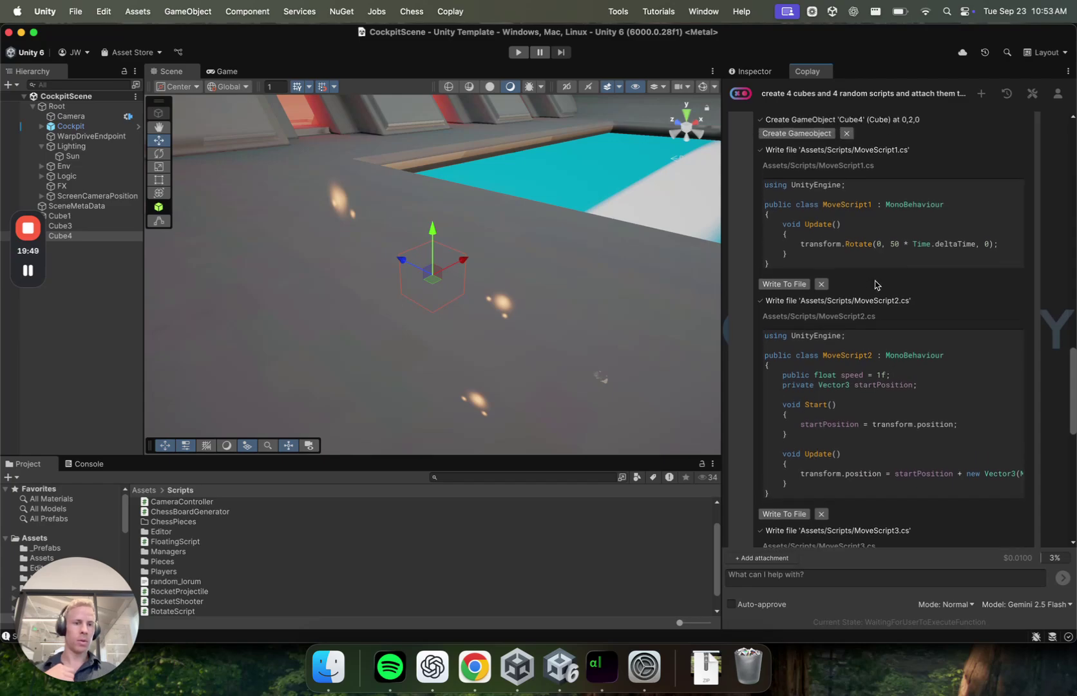
pyautogui.hscroll(3, 880, 344)
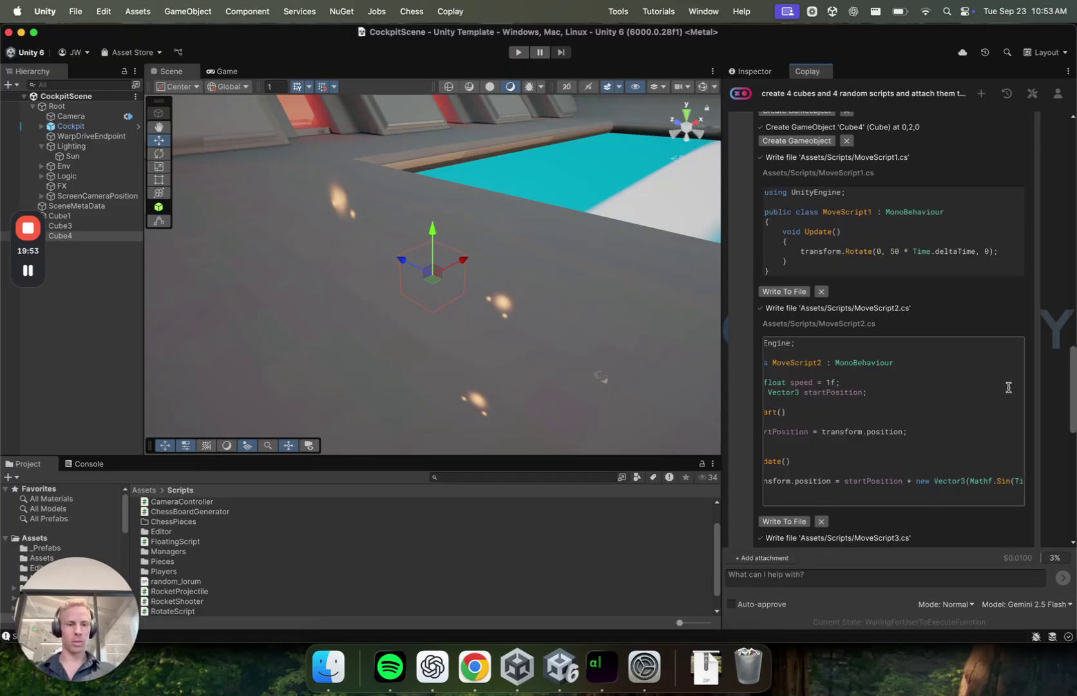
pyautogui.scroll(-10, 1005, 384)
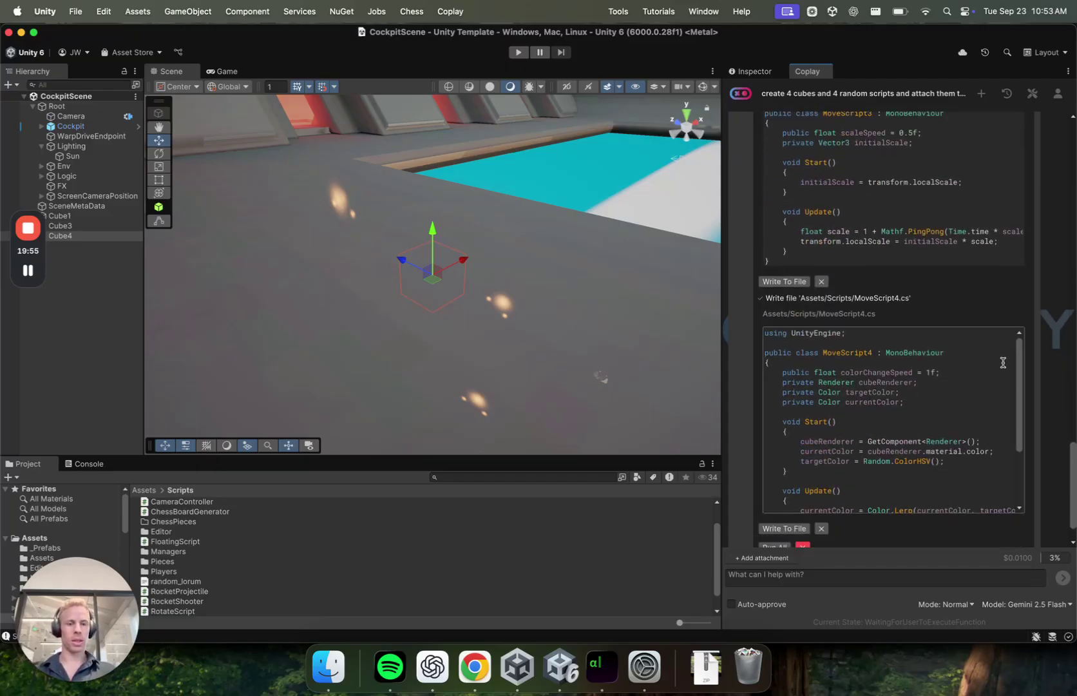
pyautogui.scroll(-2, 1005, 374)
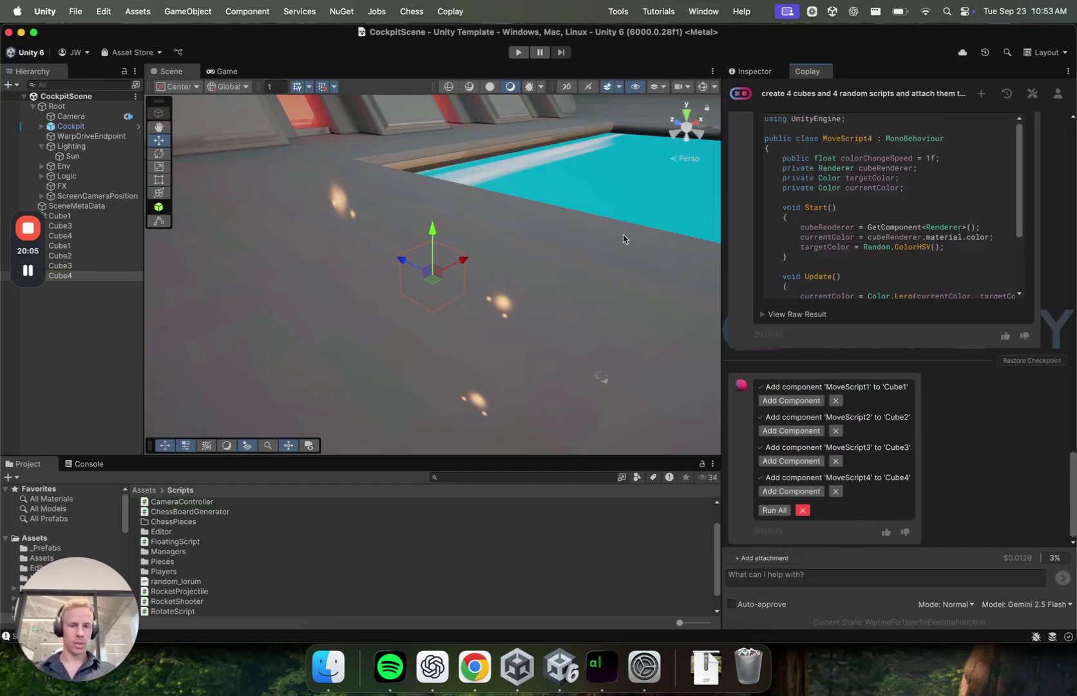
pyautogui.scroll(5, 480, 263)
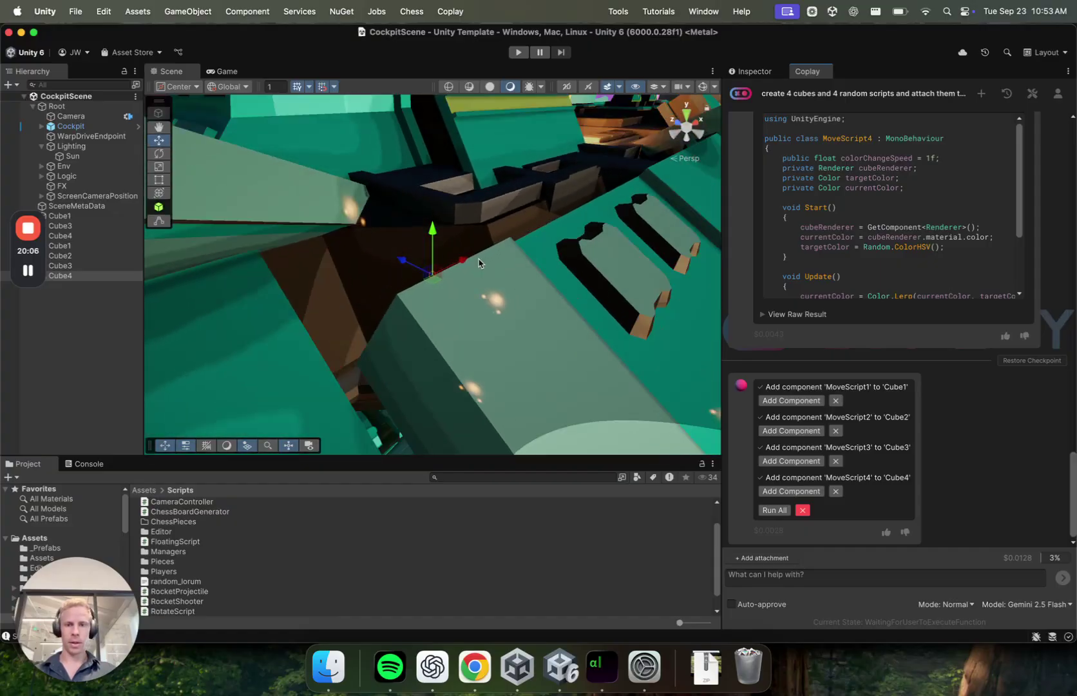
pyautogui.scroll(-10, 479, 262)
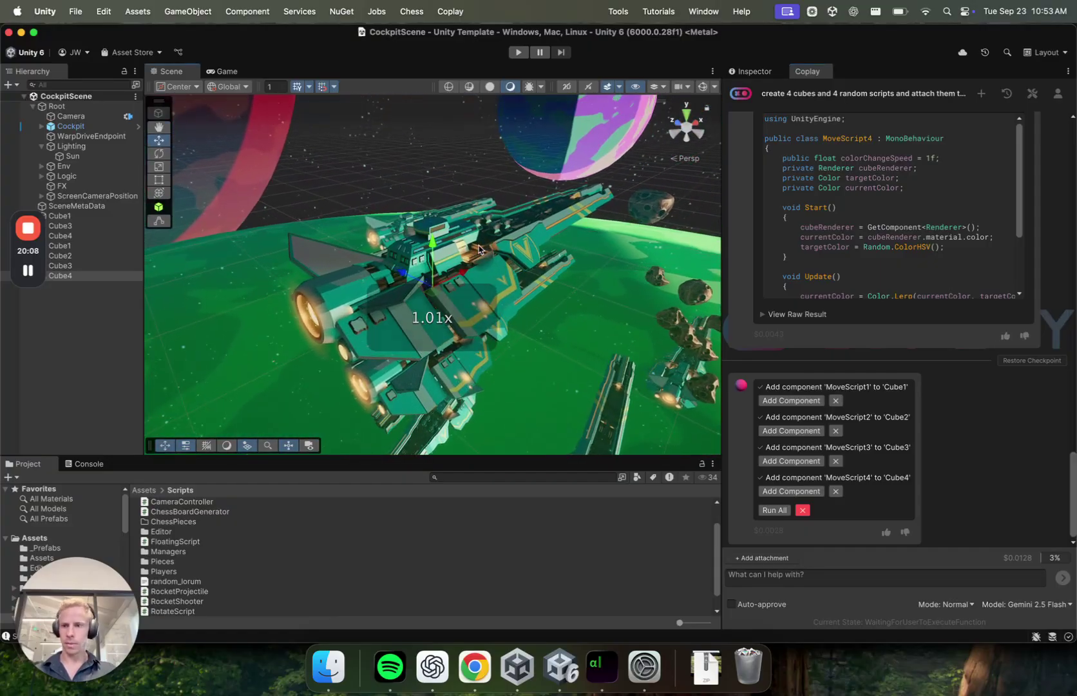
pyautogui.scroll(3, 478, 249)
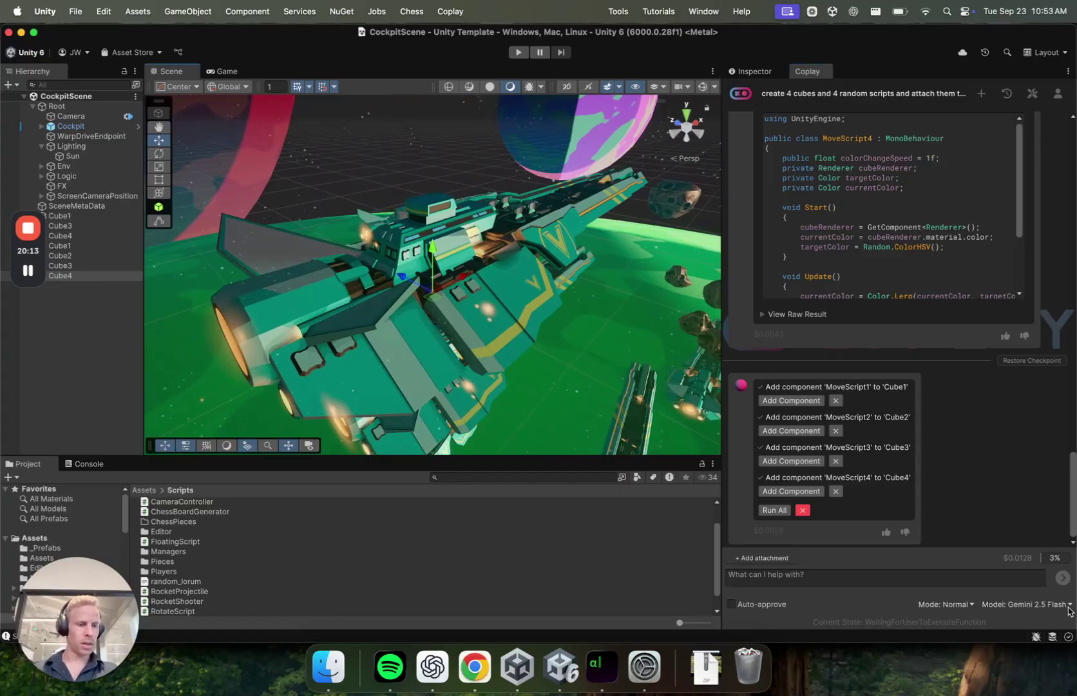
# Switch Coplay's model from Gemini 2.5 Flash to Claude 4 Sonnet and reopen the model list
pyautogui.click(1066, 606)
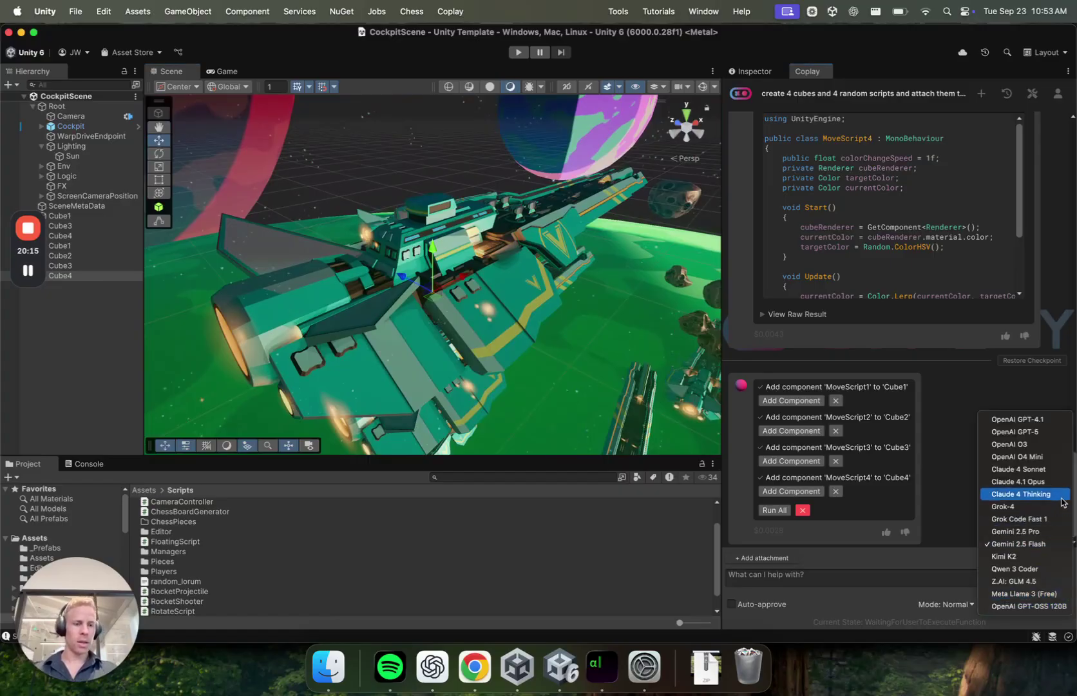
pyautogui.click(1039, 474)
pyautogui.click(1068, 609)
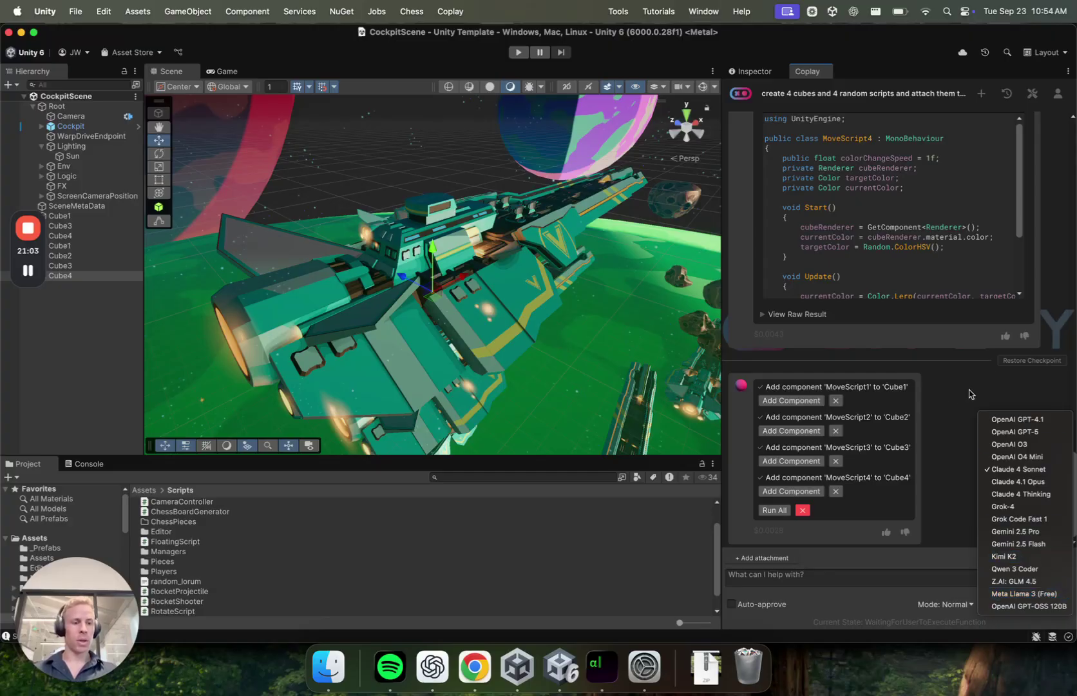
# Dismiss the model list, then open and close Coplay's settings, keeping Claude 4 Sonnet
pyautogui.click(1000, 388)
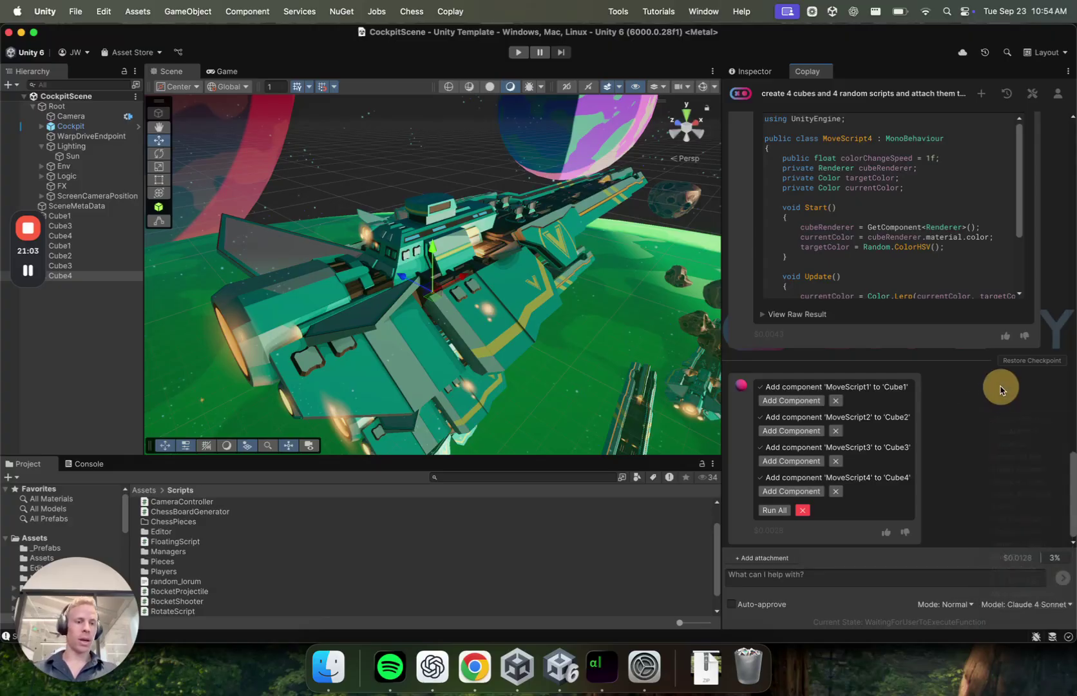
pyautogui.click(1029, 98)
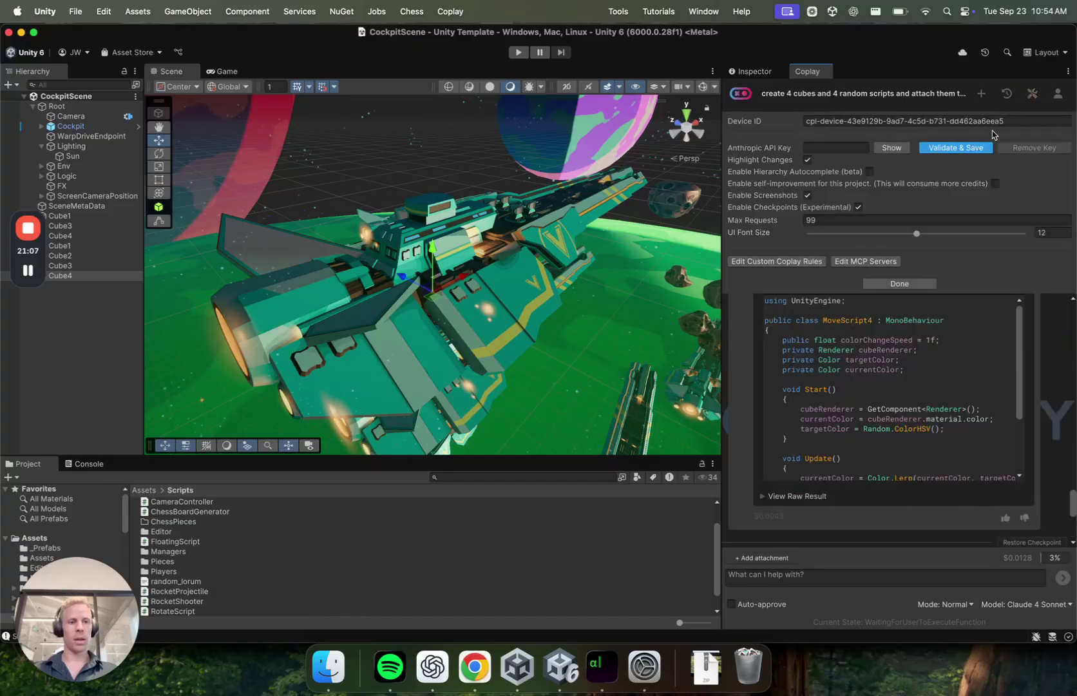
pyautogui.click(1034, 95)
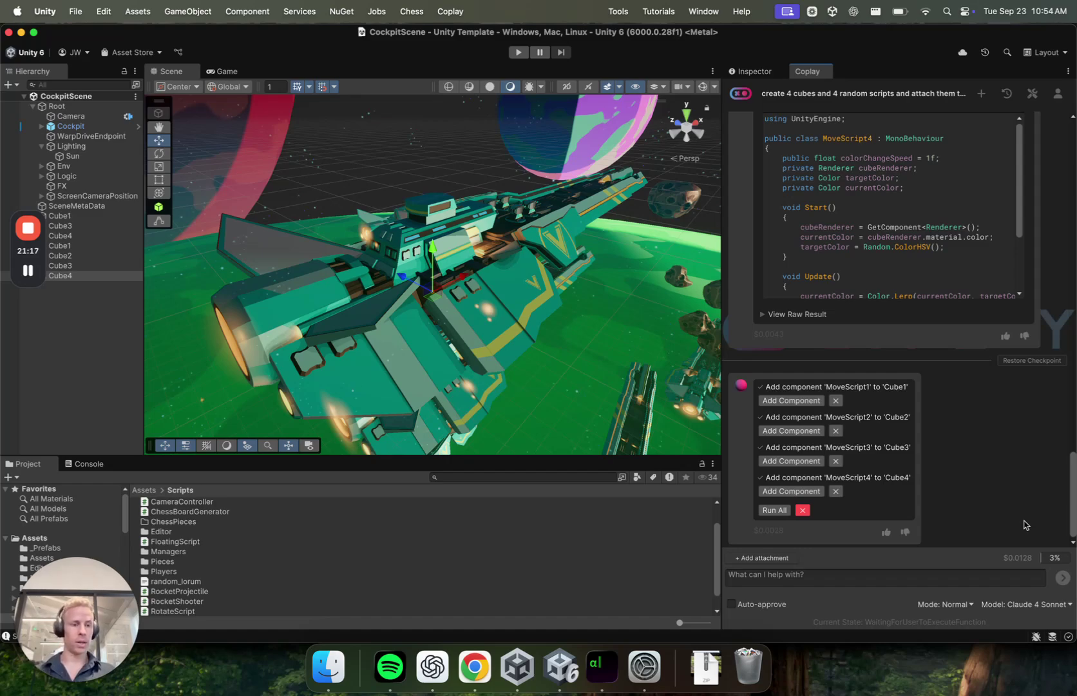
pyautogui.scroll(10, 1038, 450)
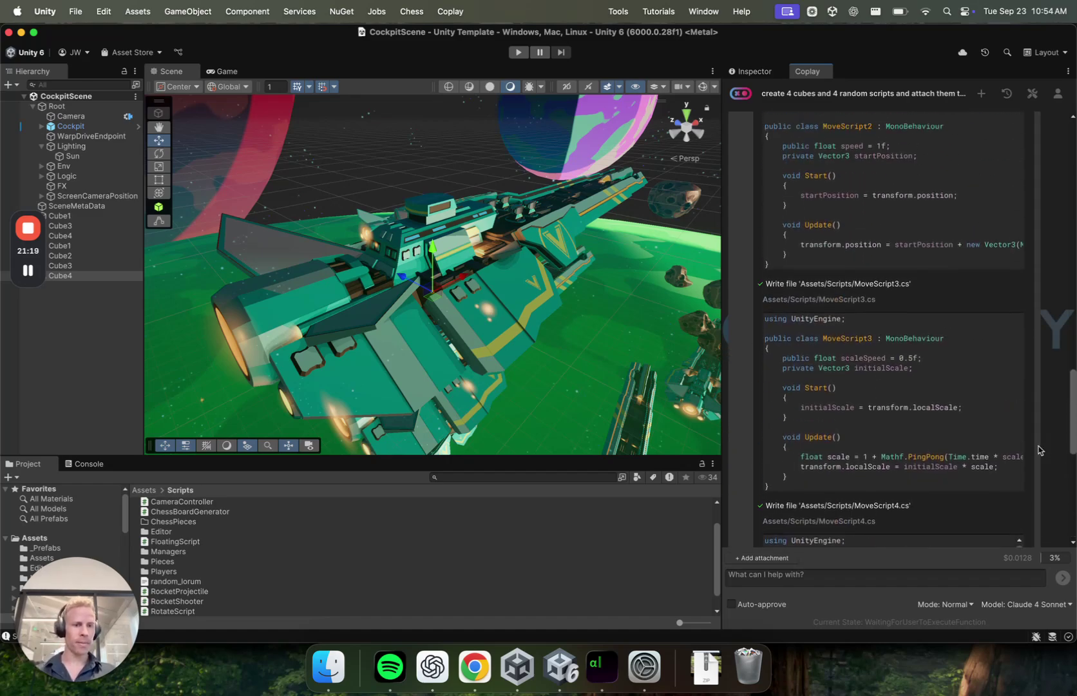
pyautogui.scroll(-10, 1038, 450)
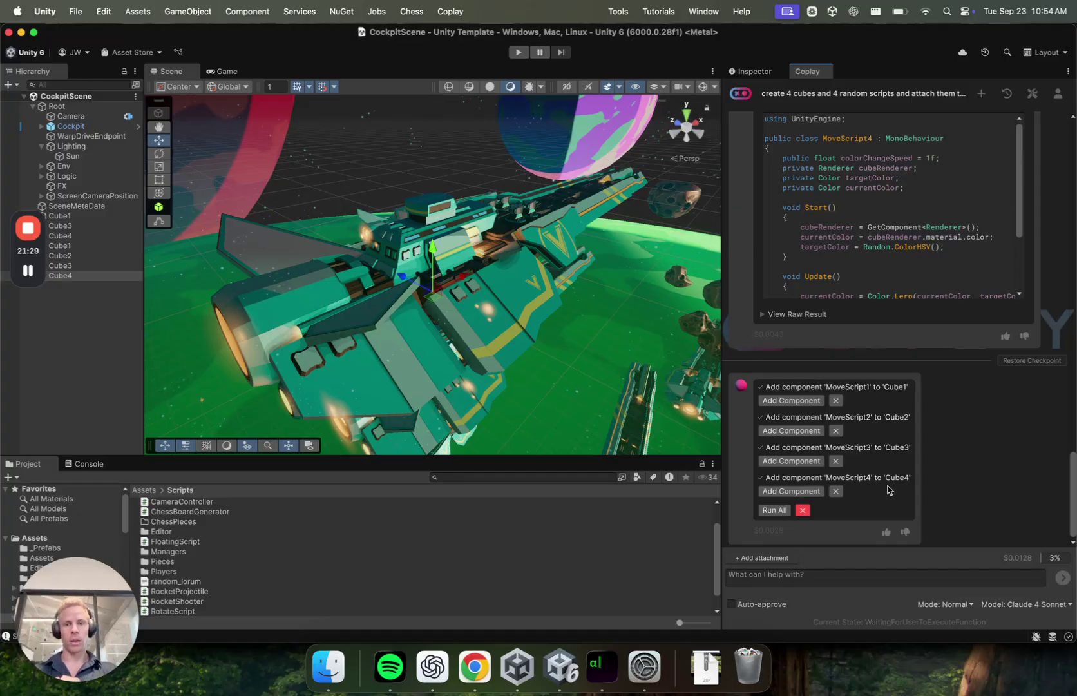
pyautogui.click(810, 574)
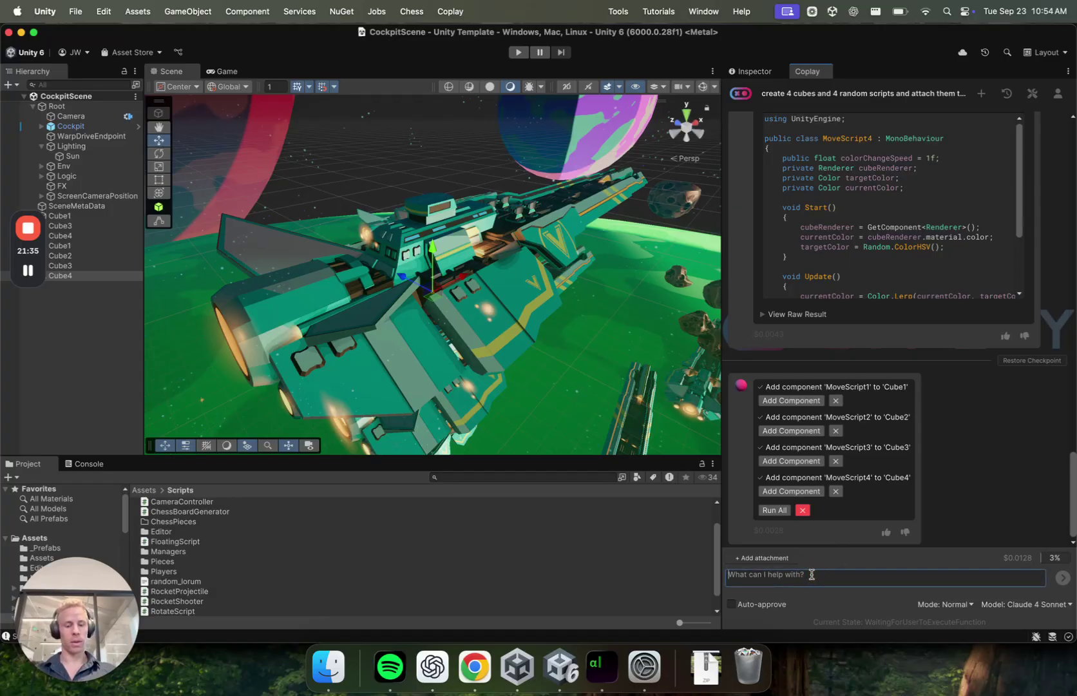